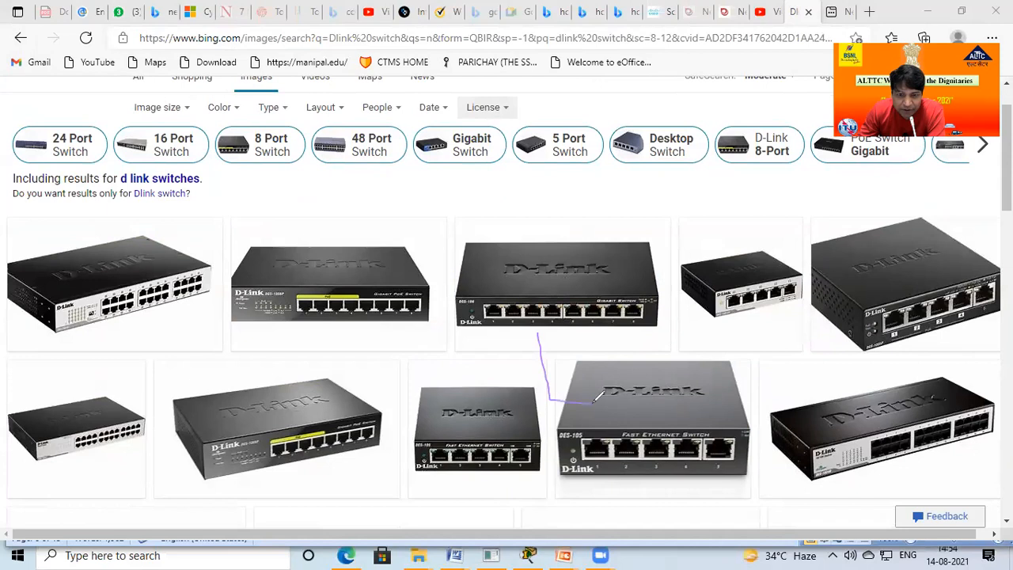
Step: Mark the first D-Link switch picture and, on the whiteboard, draw a box split into four cells beside the Fa0 and Fa1 text
{"action": "mouse_move", "coordinate": [66, 332]}
{"action": "left_mouse_down"}
{"action": "mouse_move", "coordinate": [103, 294]}
{"action": "mouse_move", "coordinate": [158, 347]}
{"action": "mouse_move", "coordinate": [156, 327]}
{"action": "left_mouse_up"}
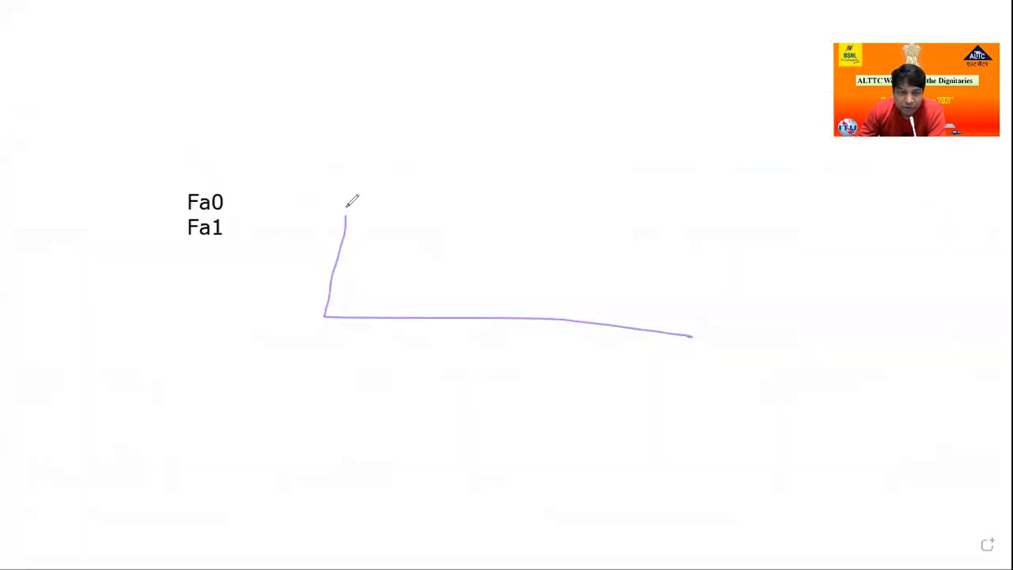
{"action": "mouse_move", "coordinate": [351, 213]}
{"action": "left_mouse_down"}
{"action": "mouse_move", "coordinate": [621, 236]}
{"action": "mouse_move", "coordinate": [673, 333]}
{"action": "mouse_move", "coordinate": [644, 316]}
{"action": "left_mouse_up"}
{"action": "left_click_drag", "start_coordinate": [424, 217], "coordinate": [396, 313]}
{"action": "left_click_drag", "start_coordinate": [485, 230], "coordinate": [485, 298]}
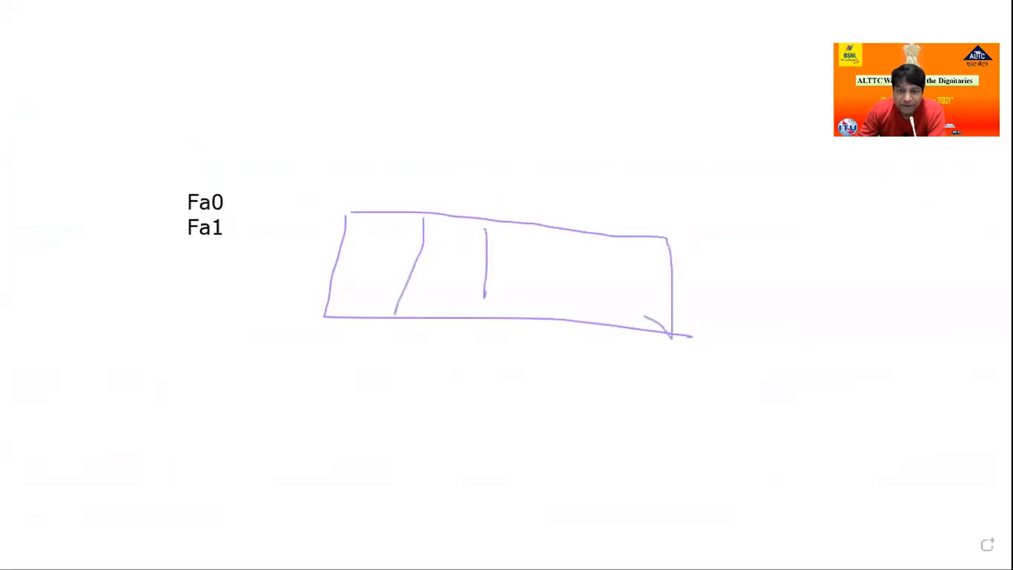
{"action": "left_click_drag", "start_coordinate": [568, 234], "coordinate": [574, 344]}
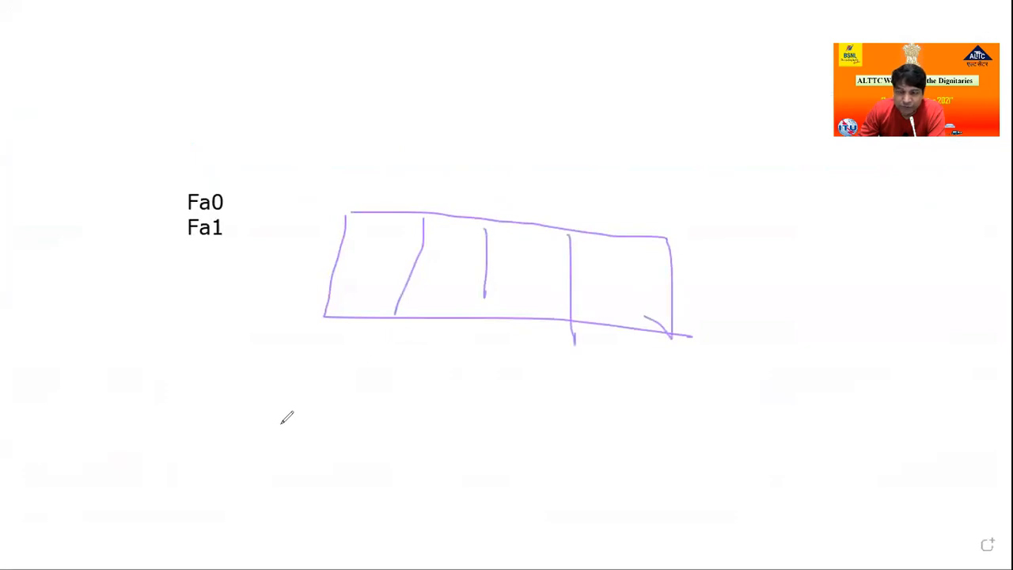
Step: Draw a second purple box below the first, divided into two rows and six columns
{"action": "left_click_drag", "start_coordinate": [282, 406], "coordinate": [643, 491]}
{"action": "mouse_move", "coordinate": [279, 404]}
{"action": "left_mouse_down"}
{"action": "mouse_move", "coordinate": [635, 415]}
{"action": "mouse_move", "coordinate": [631, 487]}
{"action": "left_mouse_up"}
{"action": "left_click_drag", "start_coordinate": [271, 446], "coordinate": [614, 445]}
{"action": "left_click_drag", "start_coordinate": [339, 408], "coordinate": [339, 507]}
{"action": "left_click_drag", "start_coordinate": [399, 416], "coordinate": [408, 481]}
{"action": "left_click_drag", "start_coordinate": [470, 421], "coordinate": [478, 475]}
{"action": "left_click_drag", "start_coordinate": [537, 428], "coordinate": [543, 476]}
{"action": "left_click_drag", "start_coordinate": [595, 440], "coordinate": [605, 492]}
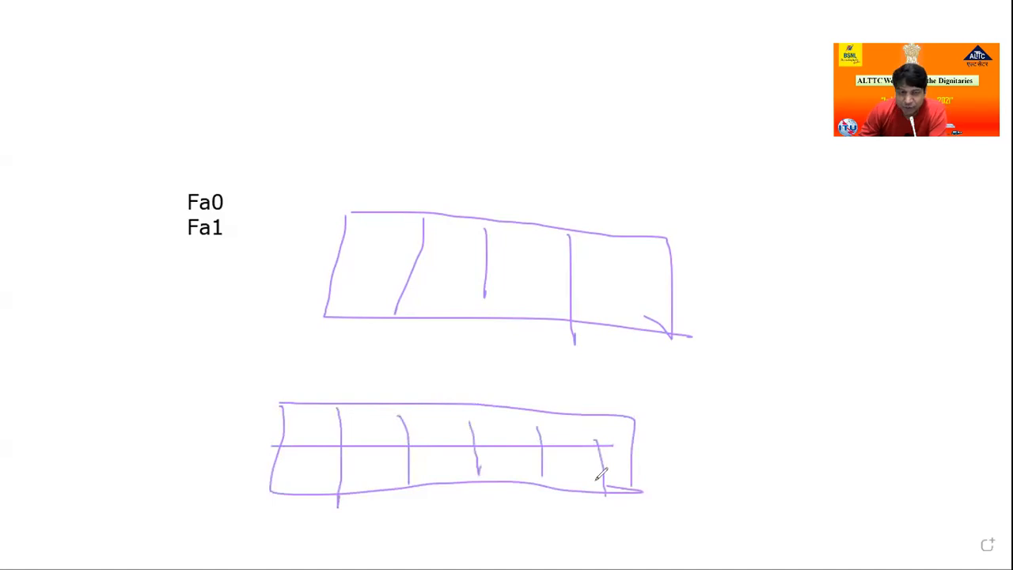
Step: Draw a red arrow into the upper box's first cell and another leading out of the lower box's fourth bottom-row cell
{"action": "mouse_move", "coordinate": [717, 166]}
{"action": "left_mouse_down"}
{"action": "mouse_move", "coordinate": [545, 155]}
{"action": "mouse_move", "coordinate": [378, 205]}
{"action": "mouse_move", "coordinate": [408, 231]}
{"action": "left_mouse_up"}
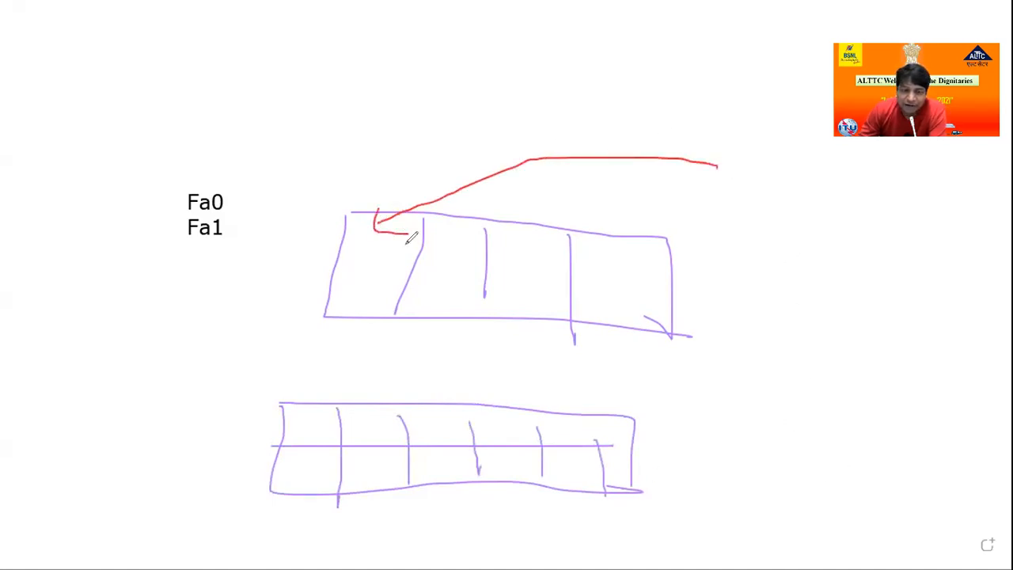
{"action": "mouse_move", "coordinate": [517, 463]}
{"action": "left_mouse_down"}
{"action": "mouse_move", "coordinate": [794, 538]}
{"action": "mouse_move", "coordinate": [786, 564]}
{"action": "left_mouse_up"}
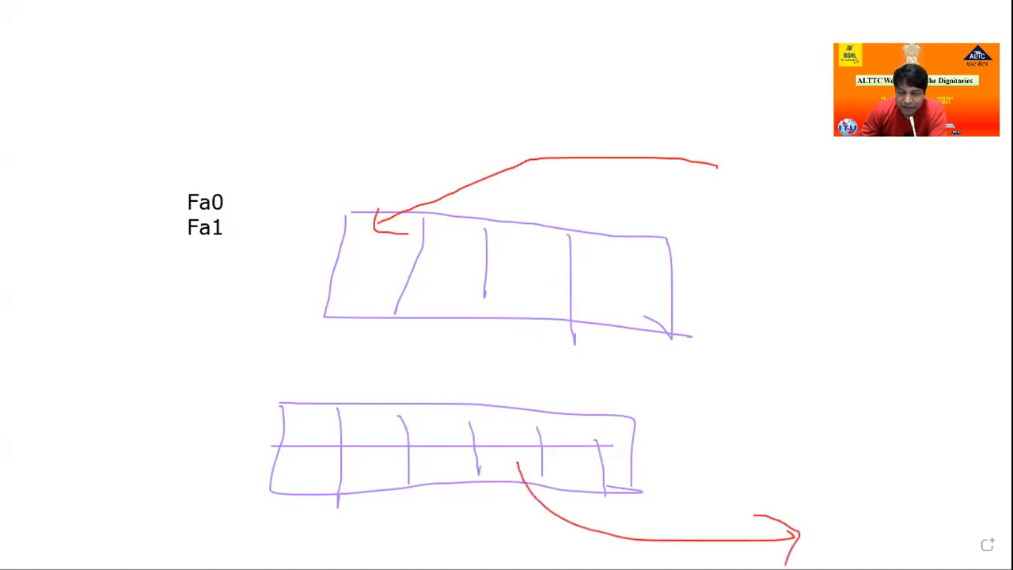
Step: Mark the upper box's row as 0 with a red arrow and number its cells 0 to 3
{"action": "mouse_move", "coordinate": [192, 280]}
{"action": "left_mouse_down"}
{"action": "mouse_move", "coordinate": [326, 271]}
{"action": "mouse_move", "coordinate": [295, 284]}
{"action": "left_mouse_up"}
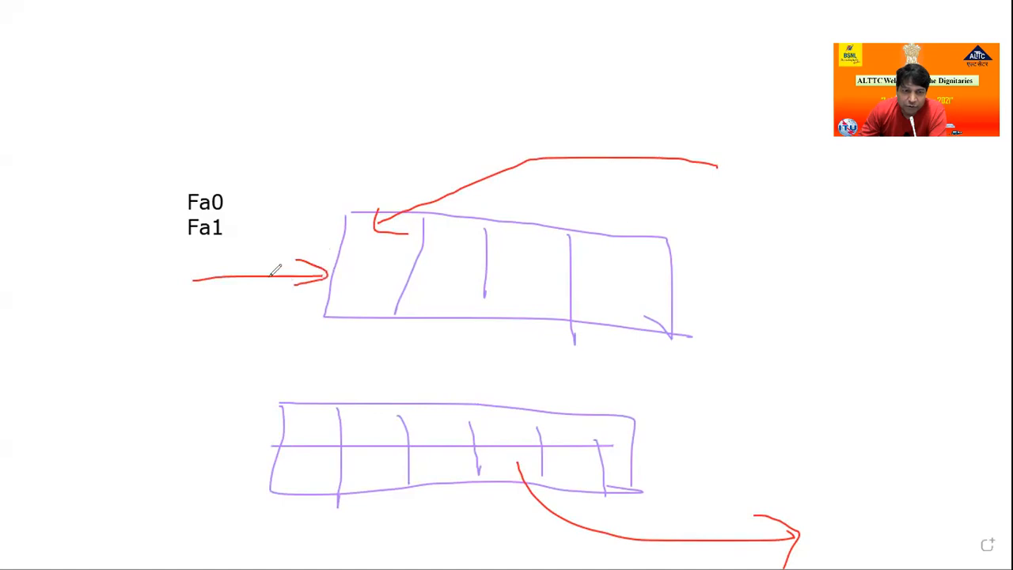
{"action": "mouse_move", "coordinate": [162, 279]}
{"action": "left_mouse_down"}
{"action": "mouse_move", "coordinate": [150, 281]}
{"action": "mouse_move", "coordinate": [168, 276]}
{"action": "left_mouse_up"}
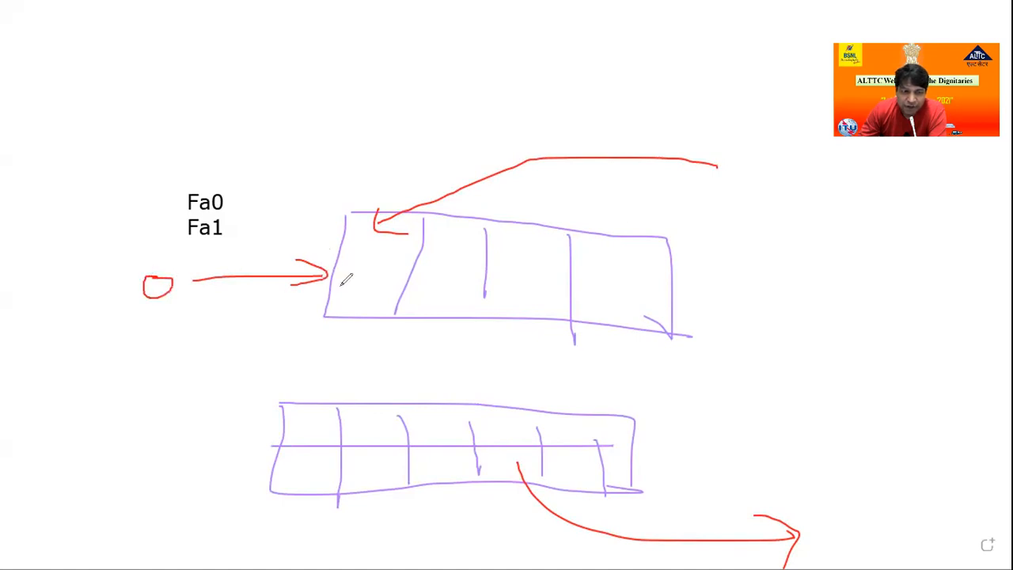
{"action": "mouse_move", "coordinate": [374, 260]}
{"action": "left_mouse_down"}
{"action": "mouse_move", "coordinate": [368, 276]}
{"action": "mouse_move", "coordinate": [375, 259]}
{"action": "left_mouse_up"}
{"action": "left_click_drag", "start_coordinate": [445, 261], "coordinate": [452, 291]}
{"action": "mouse_move", "coordinate": [516, 264]}
{"action": "left_mouse_down"}
{"action": "mouse_move", "coordinate": [562, 279]}
{"action": "mouse_move", "coordinate": [613, 269]}
{"action": "mouse_move", "coordinate": [608, 290]}
{"action": "left_mouse_up"}
Step: Mark the lower box's two rows as 0 and 1 with red arrows pointing at them
{"action": "mouse_move", "coordinate": [183, 420]}
{"action": "left_mouse_down"}
{"action": "mouse_move", "coordinate": [260, 422]}
{"action": "mouse_move", "coordinate": [240, 430]}
{"action": "left_mouse_up"}
{"action": "left_click_drag", "start_coordinate": [143, 418], "coordinate": [150, 411]}
{"action": "mouse_move", "coordinate": [183, 511]}
{"action": "left_mouse_down"}
{"action": "mouse_move", "coordinate": [247, 484]}
{"action": "mouse_move", "coordinate": [238, 482]}
{"action": "mouse_move", "coordinate": [247, 504]}
{"action": "left_mouse_up"}
{"action": "mouse_move", "coordinate": [122, 509]}
{"action": "left_mouse_down"}
{"action": "mouse_move", "coordinate": [147, 538]}
{"action": "mouse_move", "coordinate": [194, 536]}
{"action": "left_mouse_up"}
Step: Number the cells 0 to 5 in both rows of the lower box
{"action": "left_click_drag", "start_coordinate": [315, 418], "coordinate": [369, 437]}
{"action": "left_click_drag", "start_coordinate": [426, 422], "coordinate": [474, 432]}
{"action": "mouse_move", "coordinate": [491, 417]}
{"action": "left_mouse_down"}
{"action": "mouse_move", "coordinate": [511, 426]}
{"action": "mouse_move", "coordinate": [502, 442]}
{"action": "mouse_move", "coordinate": [616, 436]}
{"action": "left_mouse_up"}
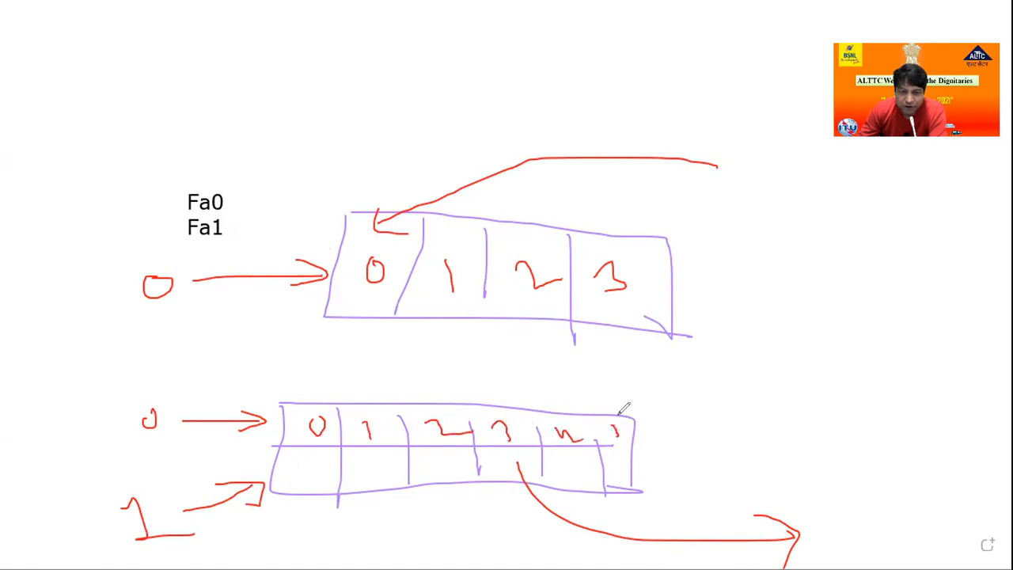
{"action": "mouse_move", "coordinate": [320, 460]}
{"action": "left_mouse_down"}
{"action": "mouse_move", "coordinate": [316, 479]}
{"action": "mouse_move", "coordinate": [325, 460]}
{"action": "mouse_move", "coordinate": [366, 480]}
{"action": "left_mouse_up"}
{"action": "mouse_move", "coordinate": [426, 462]}
{"action": "left_mouse_down"}
{"action": "mouse_move", "coordinate": [457, 477]}
{"action": "mouse_move", "coordinate": [617, 488]}
{"action": "left_mouse_up"}
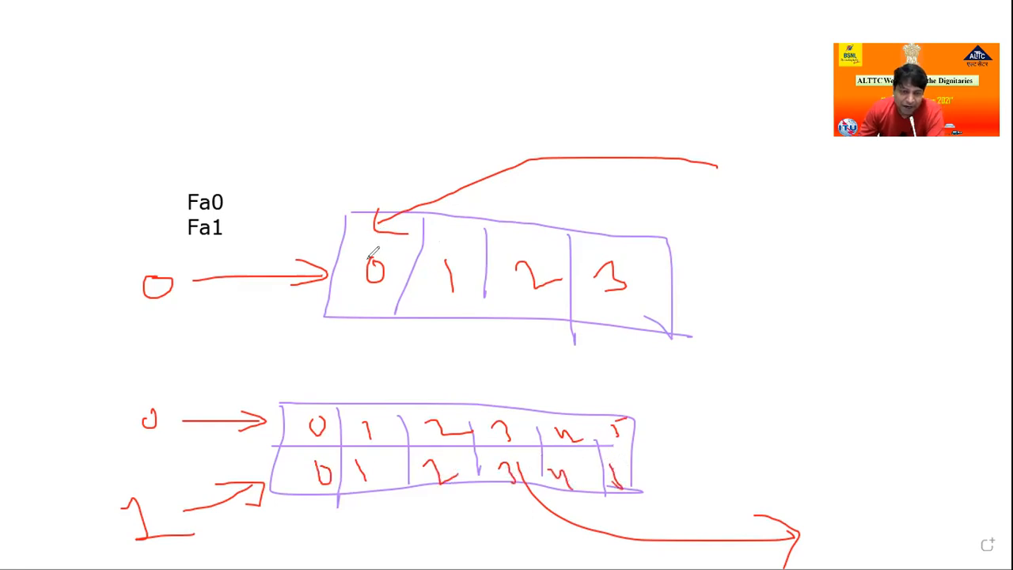
Step: Handwrite the port name Fa0/0 beside the upper box and underline its Fa0 part
{"action": "mouse_move", "coordinate": [663, 236]}
{"action": "left_mouse_down"}
{"action": "mouse_move", "coordinate": [641, 188]}
{"action": "mouse_move", "coordinate": [666, 180]}
{"action": "mouse_move", "coordinate": [666, 201]}
{"action": "mouse_move", "coordinate": [717, 230]}
{"action": "left_mouse_up"}
{"action": "mouse_move", "coordinate": [736, 191]}
{"action": "left_mouse_down"}
{"action": "mouse_move", "coordinate": [749, 209]}
{"action": "mouse_move", "coordinate": [757, 193]}
{"action": "mouse_move", "coordinate": [738, 192]}
{"action": "left_mouse_up"}
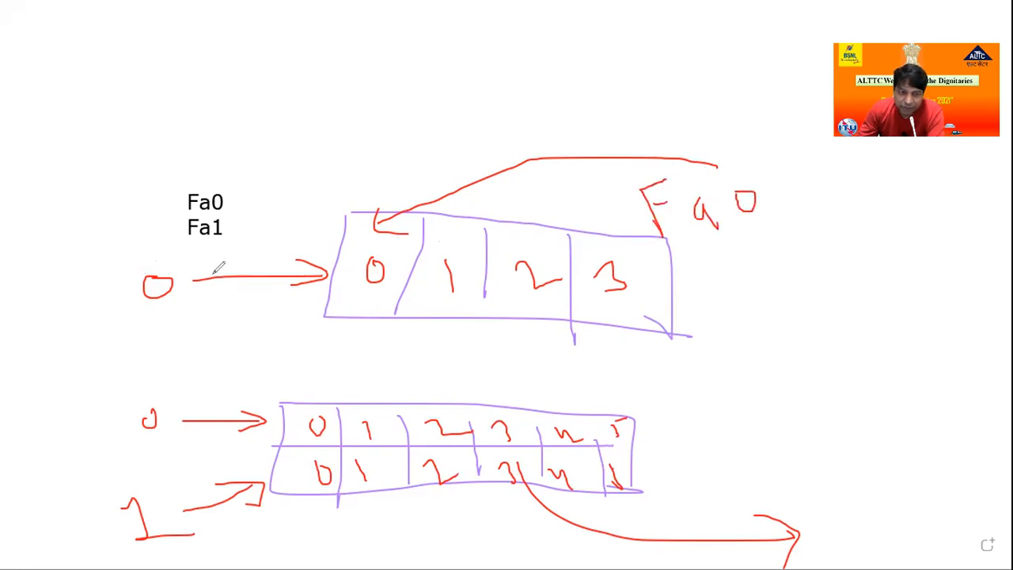
{"action": "left_click_drag", "start_coordinate": [765, 168], "coordinate": [776, 250]}
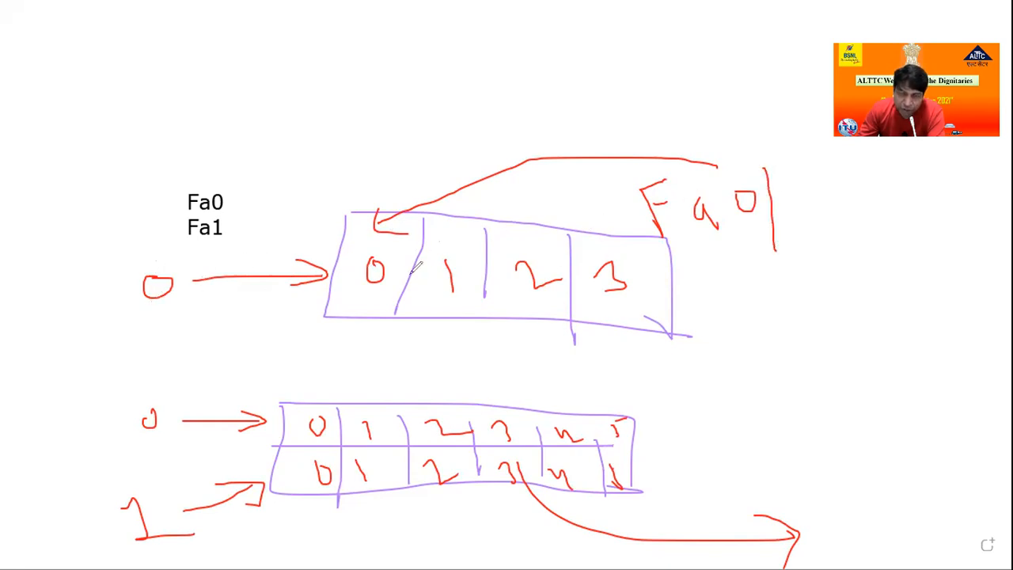
{"action": "left_click_drag", "start_coordinate": [807, 183], "coordinate": [804, 185]}
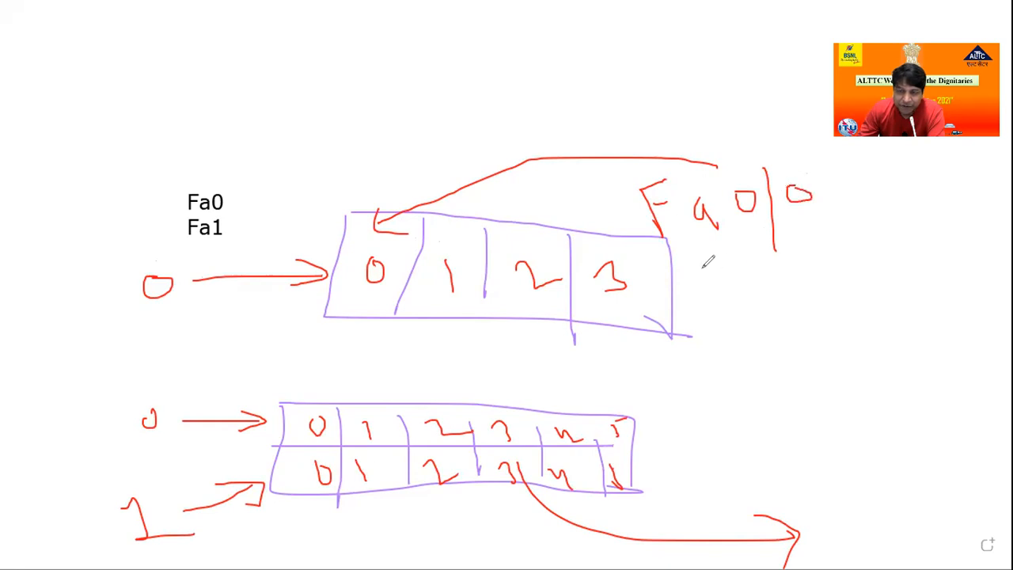
{"action": "left_click_drag", "start_coordinate": [671, 253], "coordinate": [763, 247]}
Step: Label the upper box's cell 3 as Fa0/3 with an arrow, and circle the lower row's cell 3 and label its arrow Fa1/3
{"action": "mouse_move", "coordinate": [602, 301]}
{"action": "left_mouse_down"}
{"action": "mouse_move", "coordinate": [733, 358]}
{"action": "mouse_move", "coordinate": [756, 353]}
{"action": "mouse_move", "coordinate": [741, 375]}
{"action": "left_mouse_up"}
{"action": "mouse_move", "coordinate": [718, 398]}
{"action": "left_mouse_down"}
{"action": "mouse_move", "coordinate": [730, 434]}
{"action": "mouse_move", "coordinate": [741, 385]}
{"action": "mouse_move", "coordinate": [741, 404]}
{"action": "mouse_move", "coordinate": [795, 389]}
{"action": "mouse_move", "coordinate": [808, 396]}
{"action": "mouse_move", "coordinate": [815, 427]}
{"action": "left_mouse_up"}
{"action": "mouse_move", "coordinate": [527, 447]}
{"action": "left_mouse_down"}
{"action": "mouse_move", "coordinate": [499, 467]}
{"action": "mouse_move", "coordinate": [540, 481]}
{"action": "mouse_move", "coordinate": [528, 449]}
{"action": "left_mouse_up"}
{"action": "mouse_move", "coordinate": [807, 501]}
{"action": "left_mouse_down"}
{"action": "mouse_move", "coordinate": [811, 544]}
{"action": "mouse_move", "coordinate": [828, 496]}
{"action": "mouse_move", "coordinate": [825, 515]}
{"action": "mouse_move", "coordinate": [877, 535]}
{"action": "left_mouse_up"}
{"action": "left_click_drag", "start_coordinate": [889, 496], "coordinate": [912, 514]}
{"action": "mouse_move", "coordinate": [923, 470]}
{"action": "left_mouse_down"}
{"action": "mouse_move", "coordinate": [947, 524]}
{"action": "mouse_move", "coordinate": [951, 467]}
{"action": "mouse_move", "coordinate": [963, 488]}
{"action": "mouse_move", "coordinate": [937, 499]}
{"action": "left_mouse_up"}
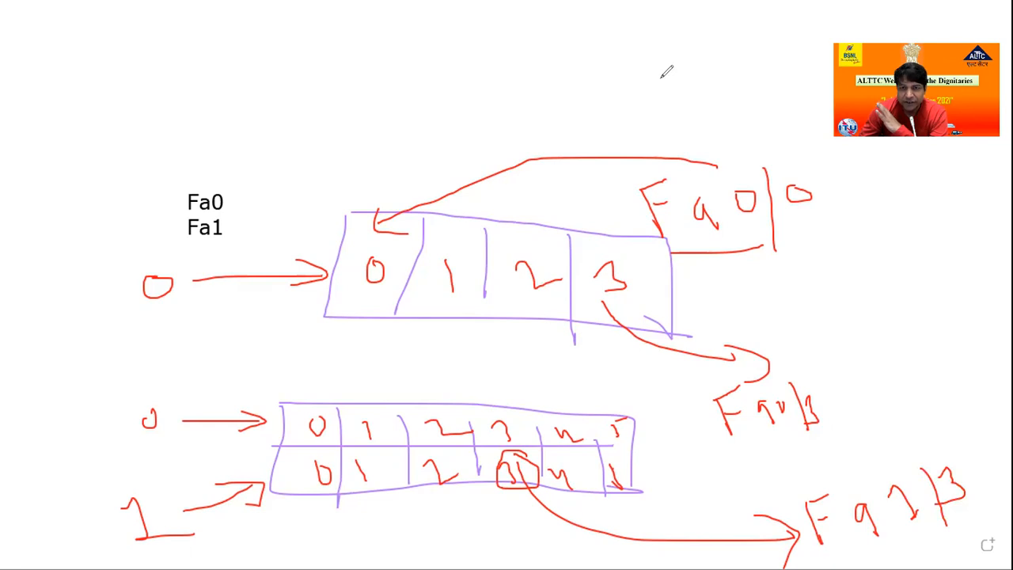
Step: Advance the whiteboard to a blank page, and switch to the browser to search Bing Images for cisco 7609
{"action": "key", "text": "Page_Down"}
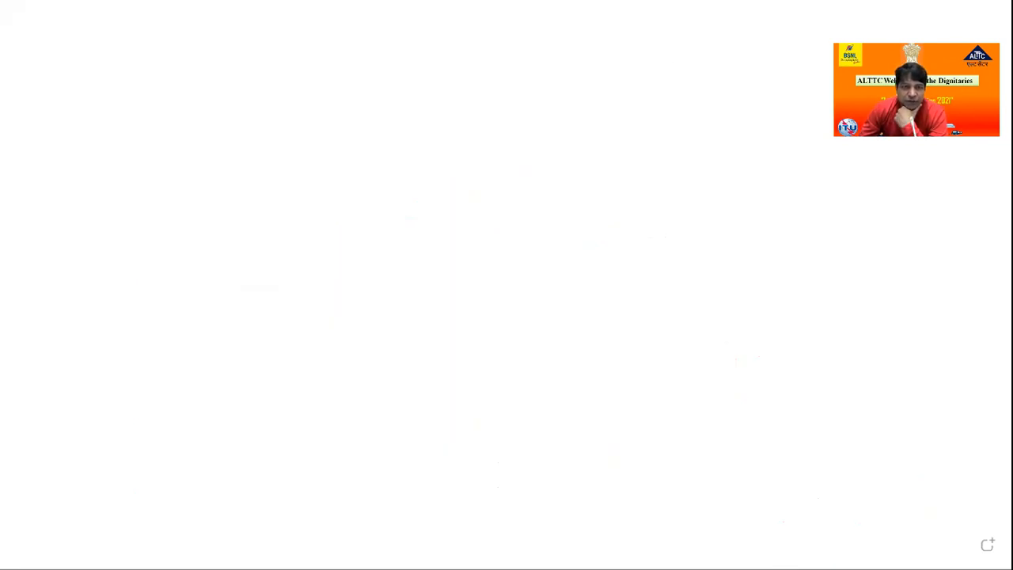
{"action": "key", "text": "alt+Tab"}
{"action": "scroll", "coordinate": [277, 127], "scroll_direction": "up", "scroll_amount": 1}
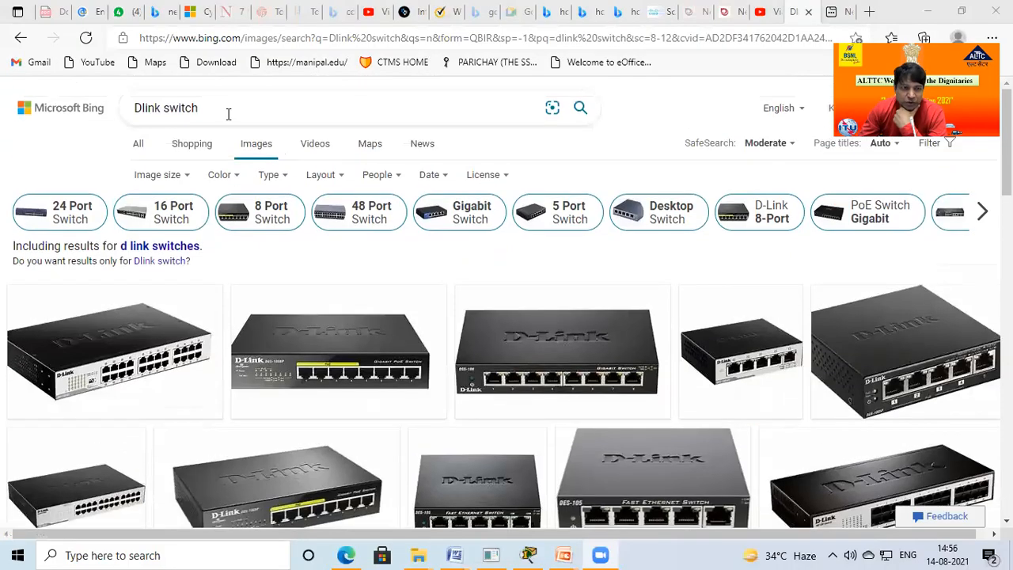
{"action": "left_click", "coordinate": [228, 111]}
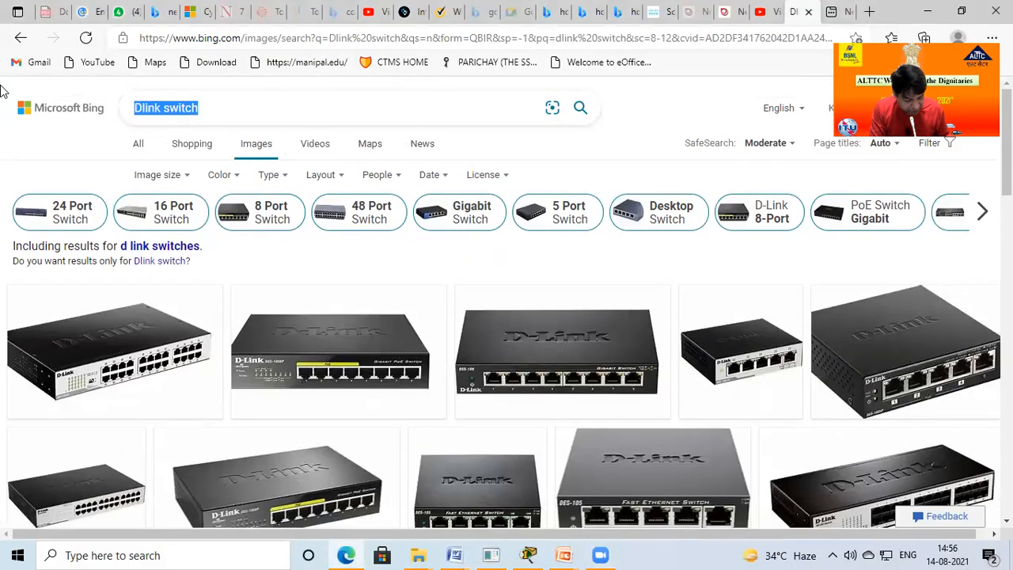
{"action": "type", "text": "cisc"}
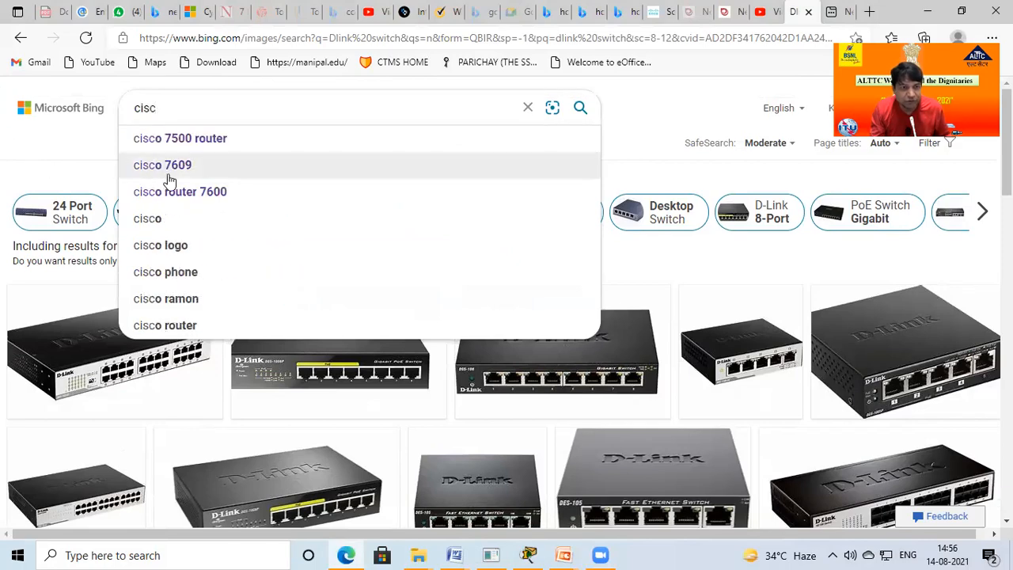
{"action": "left_click", "coordinate": [166, 175]}
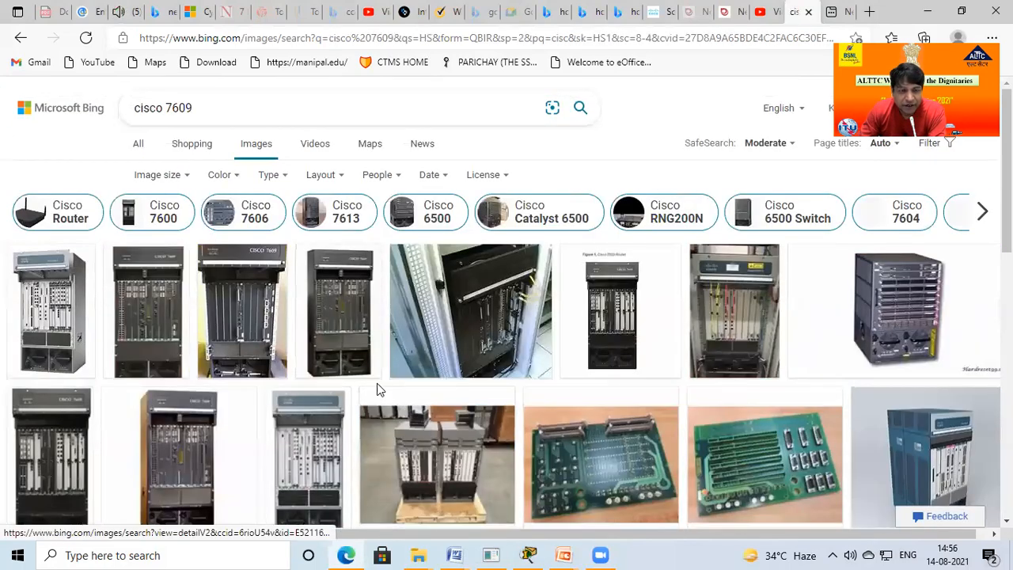
Step: Look through the cisco 7609 image results and view the first router picture enlarged
{"action": "scroll", "coordinate": [377, 389], "scroll_direction": "down", "scroll_amount": 3}
{"action": "scroll", "coordinate": [376, 389], "scroll_direction": "up", "scroll_amount": 3}
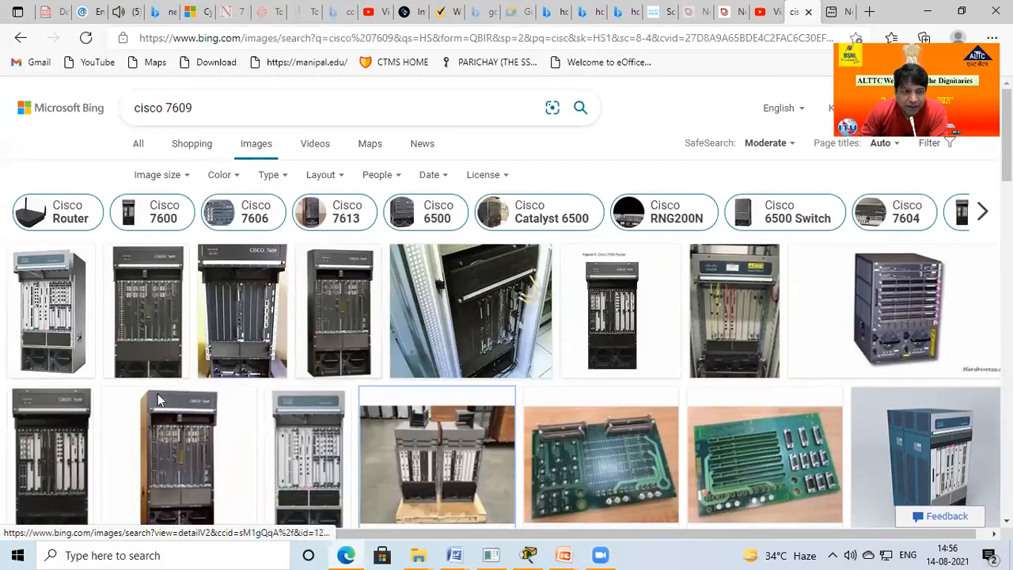
{"action": "left_click", "coordinate": [39, 285]}
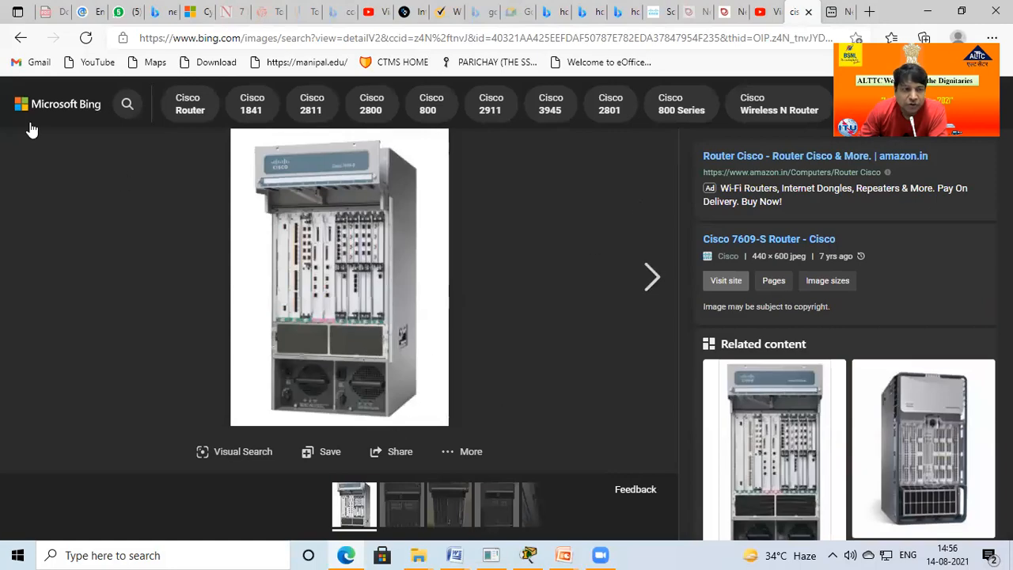
{"action": "left_click", "coordinate": [13, 41]}
{"action": "scroll", "coordinate": [225, 388], "scroll_direction": "down", "scroll_amount": 5}
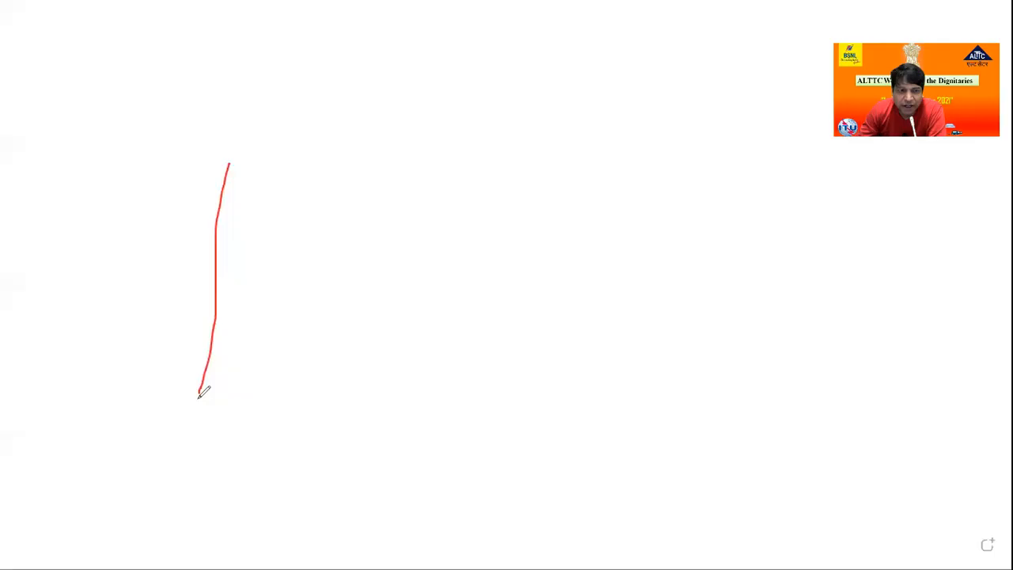
Step: Draw two large red chassis boxes side by side on the blank whiteboard and divide the left one with four vertical lines
{"action": "left_click_drag", "start_coordinate": [199, 389], "coordinate": [198, 402]}
{"action": "mouse_move", "coordinate": [223, 159]}
{"action": "left_mouse_down"}
{"action": "mouse_move", "coordinate": [392, 150]}
{"action": "mouse_move", "coordinate": [402, 368]}
{"action": "mouse_move", "coordinate": [245, 406]}
{"action": "mouse_move", "coordinate": [214, 396]}
{"action": "mouse_move", "coordinate": [197, 405]}
{"action": "left_mouse_up"}
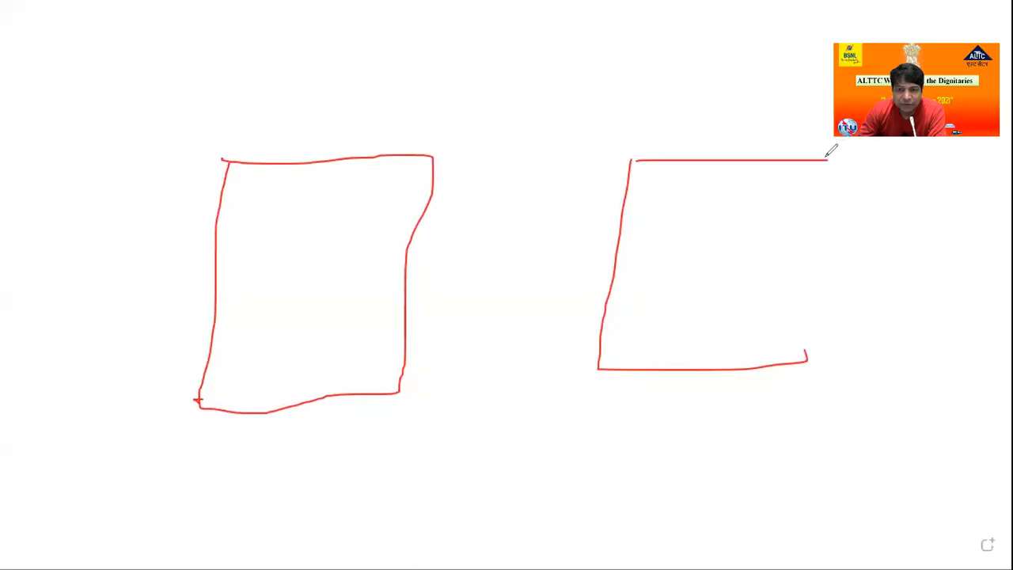
{"action": "mouse_move", "coordinate": [828, 160]}
{"action": "left_mouse_down"}
{"action": "mouse_move", "coordinate": [818, 350]}
{"action": "mouse_move", "coordinate": [809, 356]}
{"action": "left_mouse_up"}
{"action": "mouse_move", "coordinate": [255, 163]}
{"action": "left_mouse_down"}
{"action": "mouse_move", "coordinate": [248, 400]}
{"action": "mouse_move", "coordinate": [279, 247]}
{"action": "mouse_move", "coordinate": [289, 353]}
{"action": "left_mouse_up"}
{"action": "left_click_drag", "start_coordinate": [332, 167], "coordinate": [326, 376]}
{"action": "left_click_drag", "start_coordinate": [361, 156], "coordinate": [336, 373]}
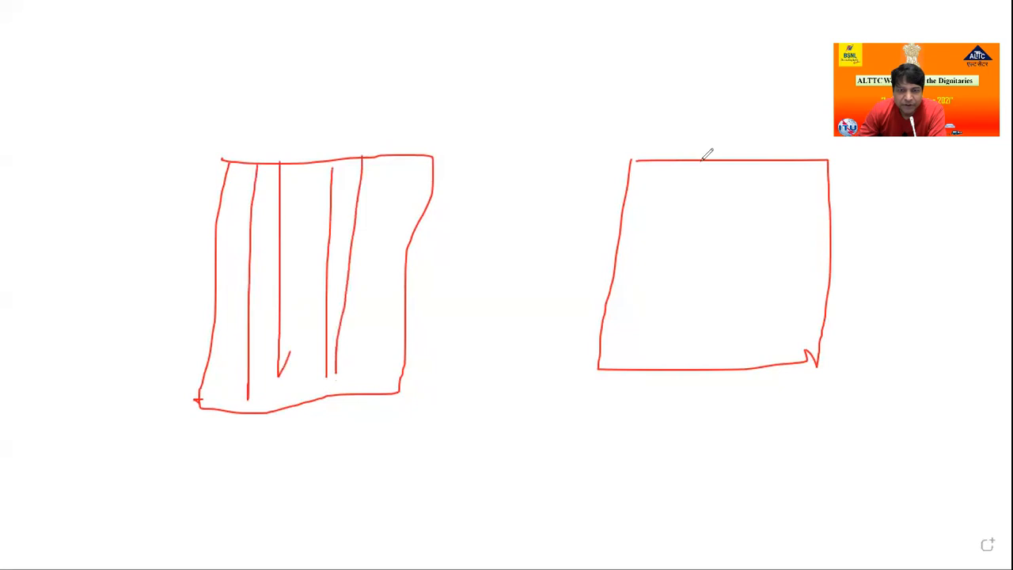
Step: Divide the right chassis box into five horizontal slots with four lines
{"action": "left_click_drag", "start_coordinate": [630, 183], "coordinate": [869, 183]}
{"action": "left_click_drag", "start_coordinate": [625, 228], "coordinate": [799, 228]}
{"action": "left_click_drag", "start_coordinate": [601, 280], "coordinate": [773, 283]}
{"action": "left_click_drag", "start_coordinate": [604, 323], "coordinate": [762, 327]}
{"action": "left_click_drag", "start_coordinate": [853, 325], "coordinate": [762, 327]}
Step: Subdivide the right box's top slot into two rows of port cells, and number the five slots 0 to 4
{"action": "left_click_drag", "start_coordinate": [636, 171], "coordinate": [833, 172]}
{"action": "left_click_drag", "start_coordinate": [684, 165], "coordinate": [677, 180]}
{"action": "left_click_drag", "start_coordinate": [718, 162], "coordinate": [708, 193]}
{"action": "mouse_move", "coordinate": [754, 168]}
{"action": "left_mouse_down"}
{"action": "mouse_move", "coordinate": [757, 185]}
{"action": "mouse_move", "coordinate": [810, 176]}
{"action": "left_mouse_up"}
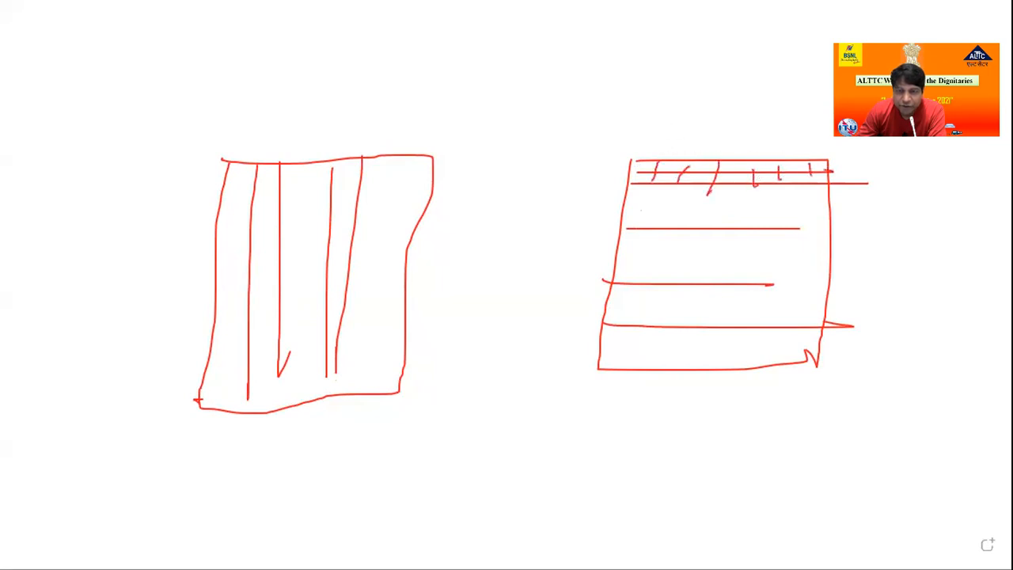
{"action": "mouse_move", "coordinate": [615, 161]}
{"action": "left_mouse_down"}
{"action": "mouse_move", "coordinate": [601, 168]}
{"action": "mouse_move", "coordinate": [609, 180]}
{"action": "mouse_move", "coordinate": [612, 163]}
{"action": "left_mouse_up"}
{"action": "mouse_move", "coordinate": [607, 206]}
{"action": "left_mouse_down"}
{"action": "mouse_move", "coordinate": [617, 220]}
{"action": "mouse_move", "coordinate": [609, 269]}
{"action": "mouse_move", "coordinate": [622, 267]}
{"action": "mouse_move", "coordinate": [590, 305]}
{"action": "mouse_move", "coordinate": [580, 350]}
{"action": "left_mouse_up"}
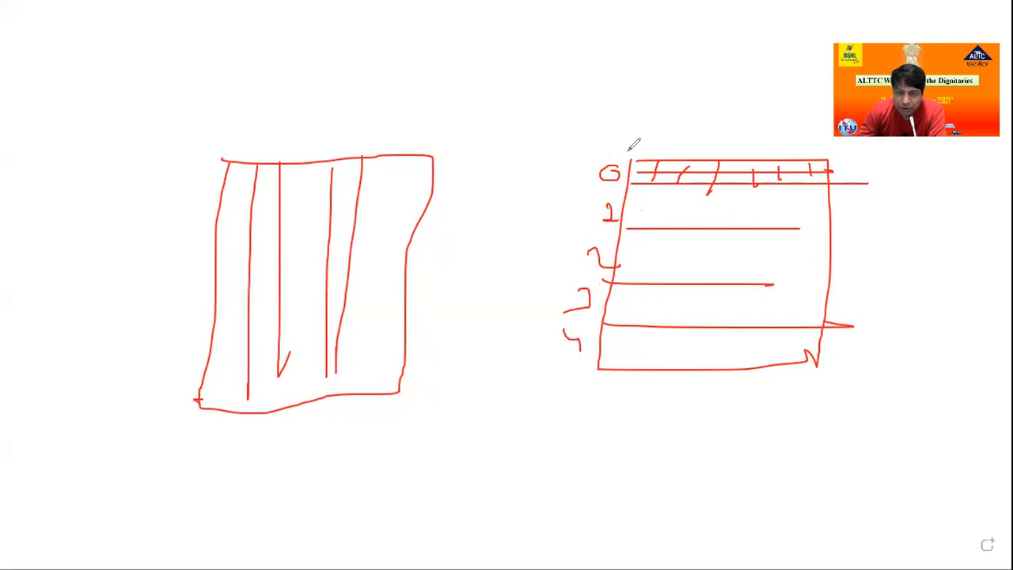
Step: Mark the top slot's two rows as 0 and 1 with arrows, and number its port columns starting from 0
{"action": "mouse_move", "coordinate": [637, 163]}
{"action": "left_mouse_down"}
{"action": "mouse_move", "coordinate": [600, 126]}
{"action": "mouse_move", "coordinate": [610, 121]}
{"action": "mouse_move", "coordinate": [564, 105]}
{"action": "mouse_move", "coordinate": [567, 116]}
{"action": "left_mouse_up"}
{"action": "mouse_move", "coordinate": [626, 177]}
{"action": "left_mouse_down"}
{"action": "mouse_move", "coordinate": [533, 195]}
{"action": "mouse_move", "coordinate": [569, 208]}
{"action": "left_mouse_up"}
{"action": "left_click_drag", "start_coordinate": [486, 206], "coordinate": [495, 234]}
{"action": "mouse_move", "coordinate": [646, 145]}
{"action": "left_mouse_down"}
{"action": "mouse_move", "coordinate": [787, 162]}
{"action": "mouse_move", "coordinate": [823, 138]}
{"action": "left_mouse_up"}
{"action": "left_click", "coordinate": [697, 142]}
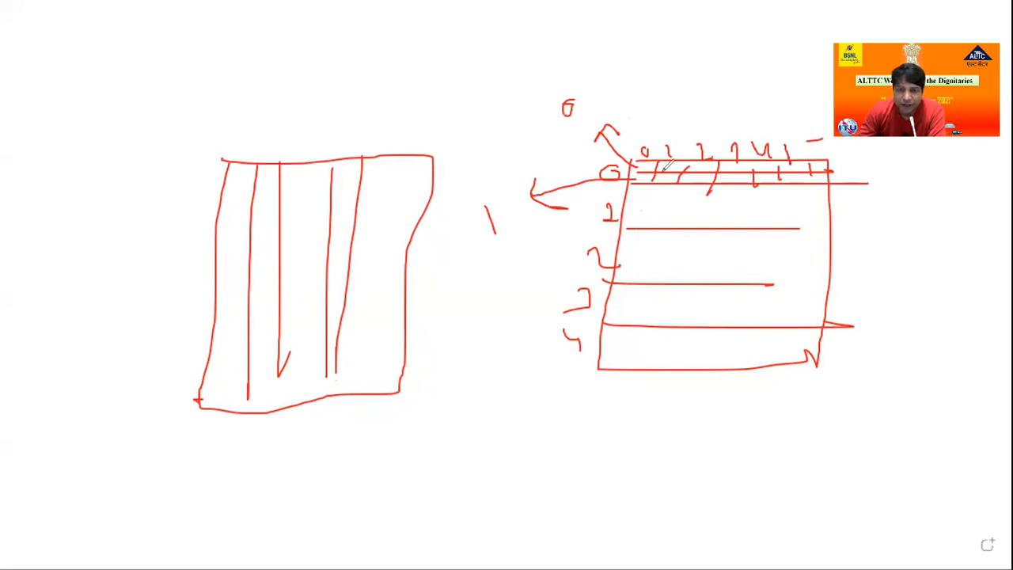
Step: Draw an arrow out of the top slot's port column 1 and add the text fa0/0/ beside it
{"action": "mouse_move", "coordinate": [671, 165]}
{"action": "left_mouse_down"}
{"action": "mouse_move", "coordinate": [730, 115]}
{"action": "mouse_move", "coordinate": [730, 141]}
{"action": "left_mouse_up"}
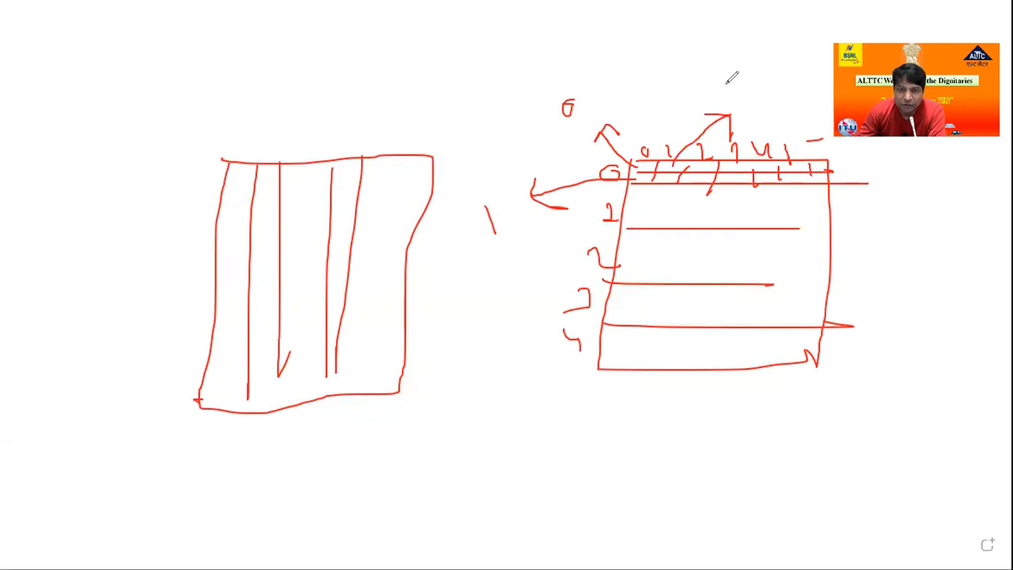
{"action": "left_click", "coordinate": [754, 108]}
{"action": "type", "text": "fa9"}
{"action": "key", "text": "BackSpace"}
{"action": "type", "text": "0"}
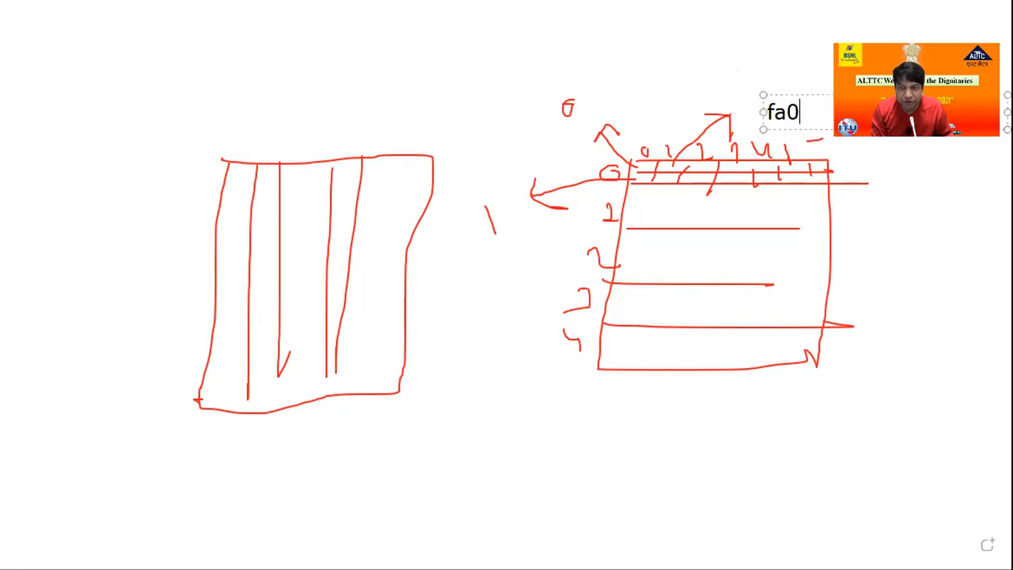
{"action": "type", "text": "/"}
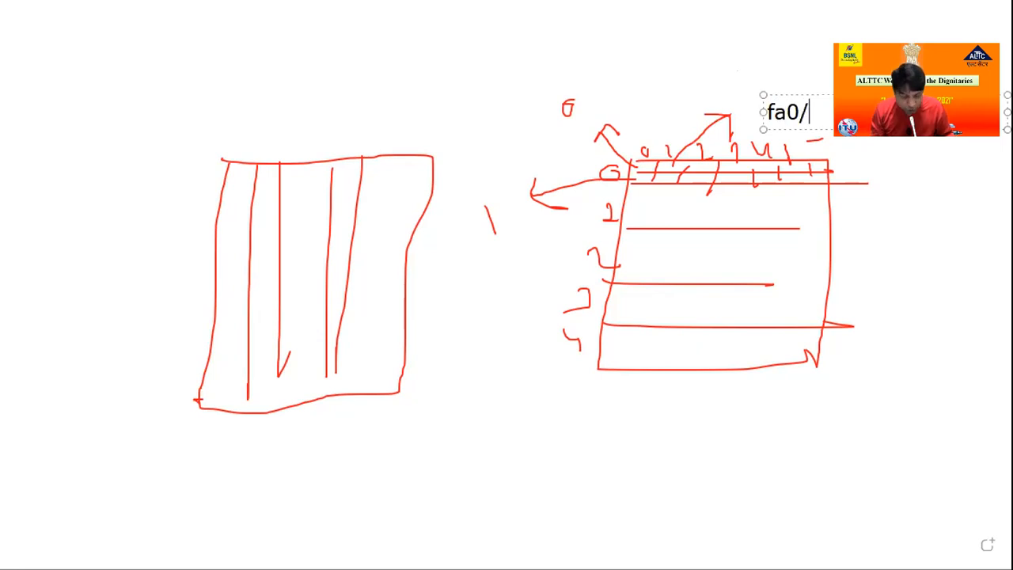
{"action": "type", "text": "0/"}
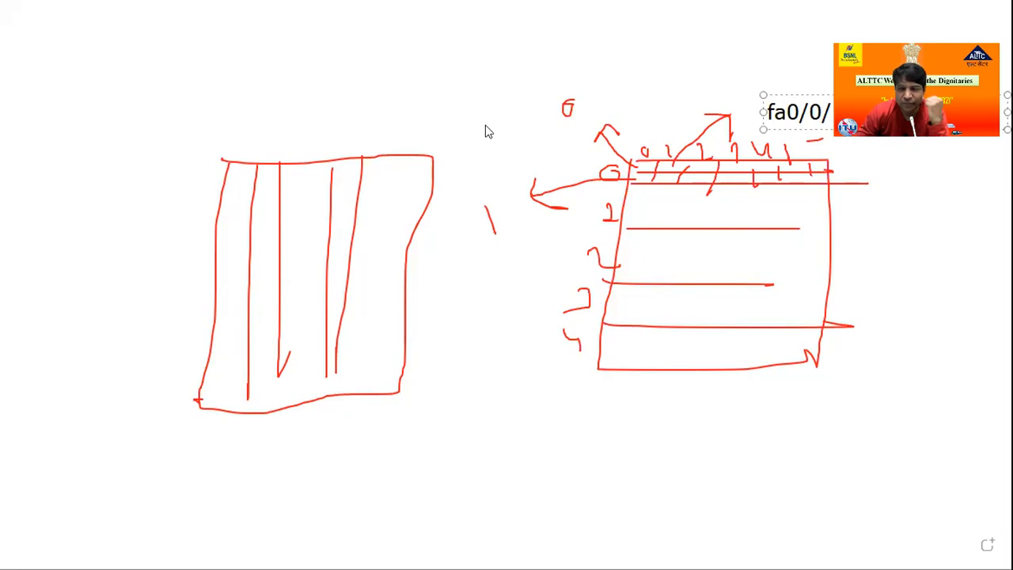
Step: Switch to Cisco Packet Tracer and open the IP Configuration of PC1
{"action": "key", "text": "alt+Tab"}
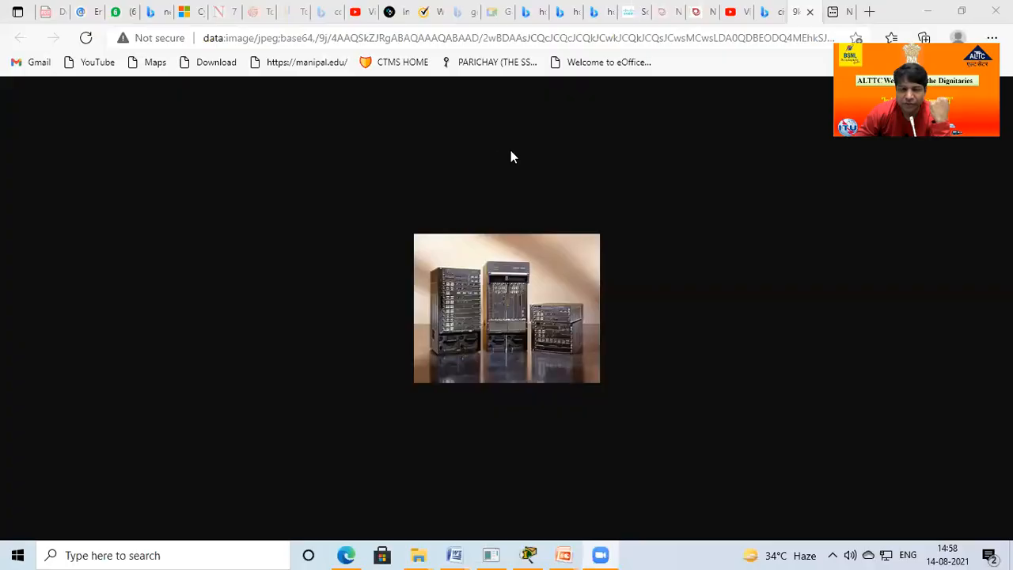
{"action": "left_click", "coordinate": [529, 554]}
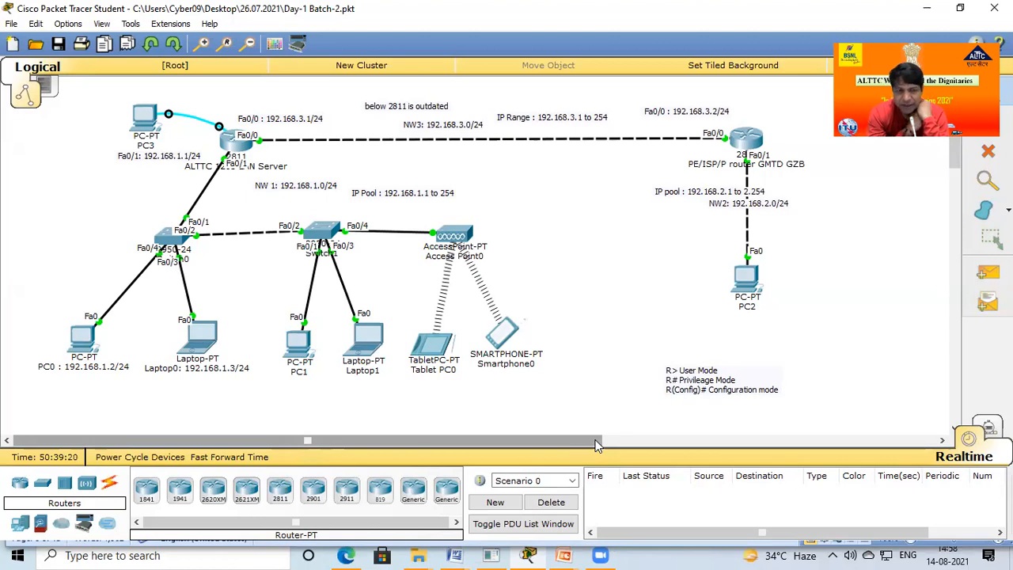
{"action": "left_click", "coordinate": [301, 350]}
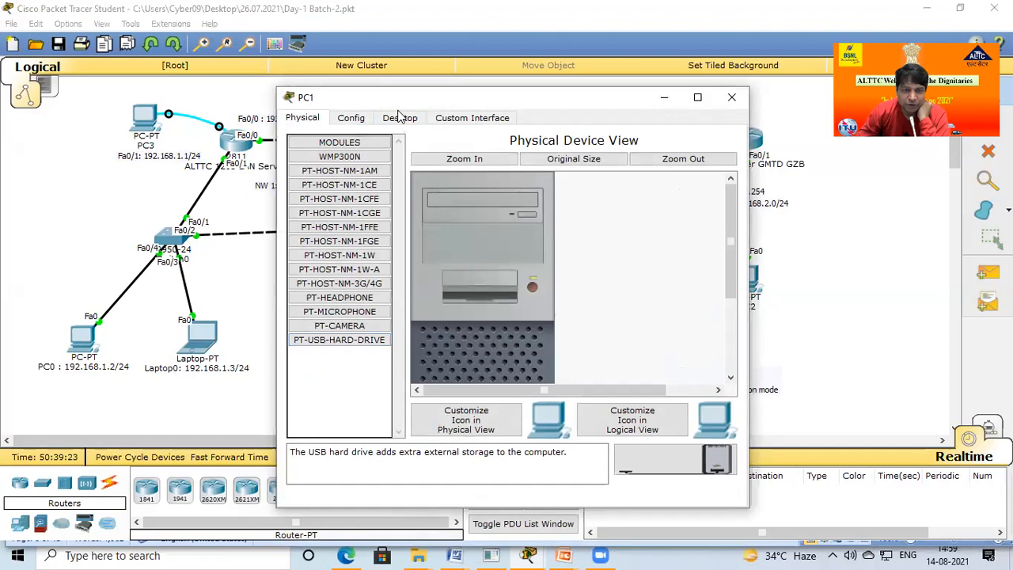
{"action": "left_click", "coordinate": [400, 117]}
{"action": "left_click", "coordinate": [320, 181]}
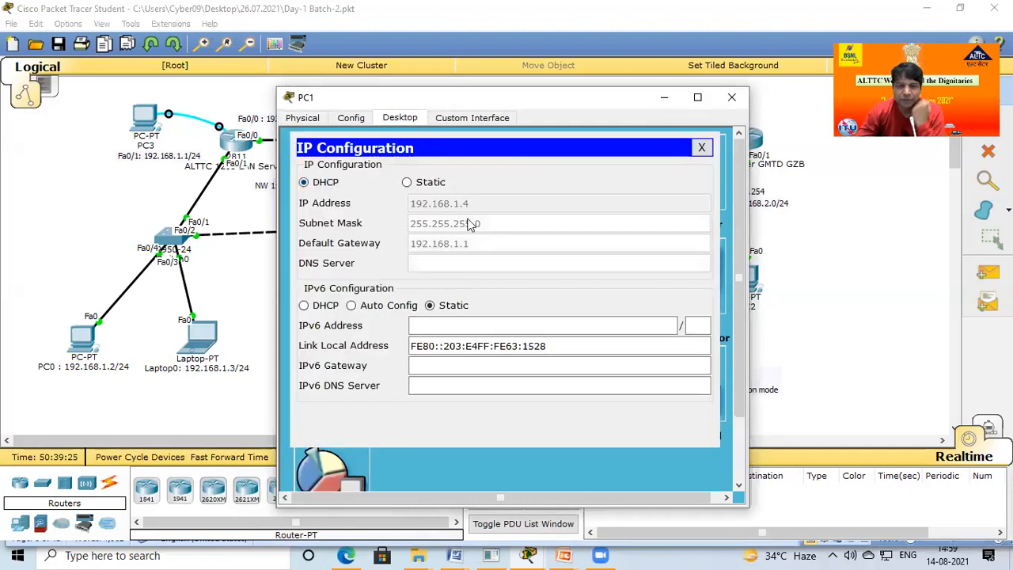
Step: Switch PC1's IP configuration to Static and back to DHCP to request a new address, and close its window
{"action": "left_click", "coordinate": [438, 190]}
{"action": "left_click", "coordinate": [313, 183]}
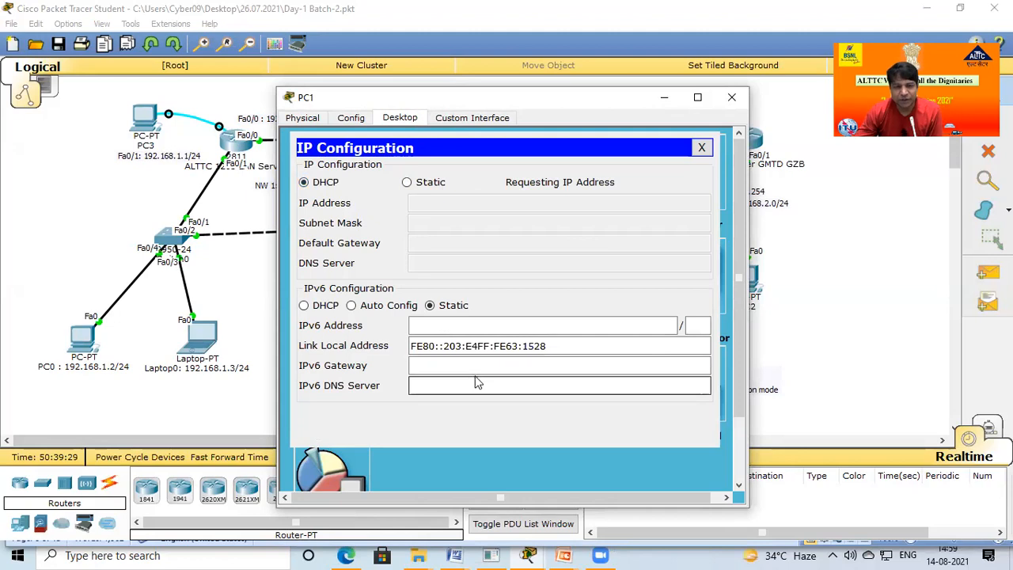
{"action": "left_click", "coordinate": [731, 97]}
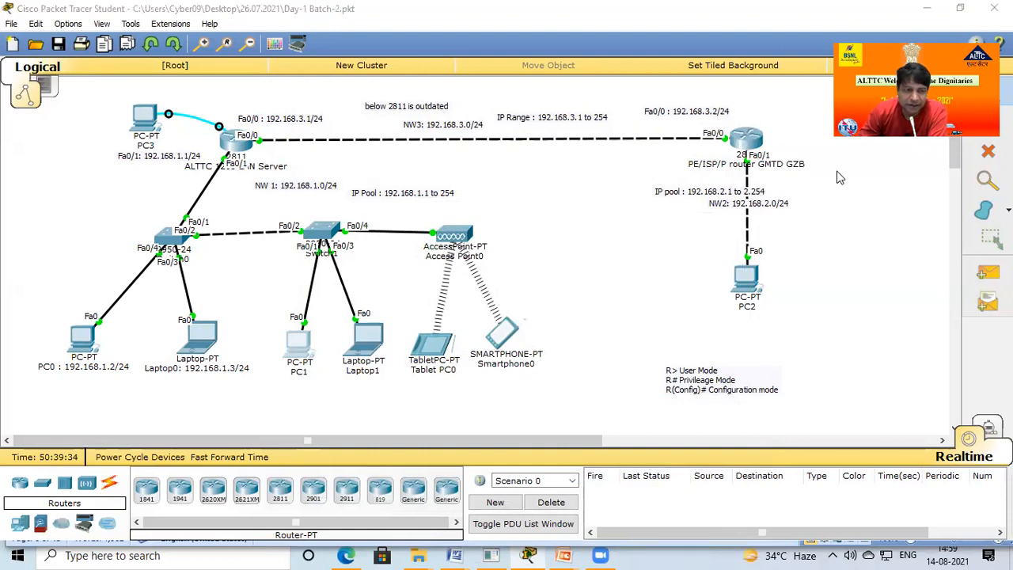
Step: Delete the cable between the PE/ISP/P router GMTD GZB and PC2
{"action": "left_click_drag", "start_coordinate": [562, 192], "coordinate": [884, 424]}
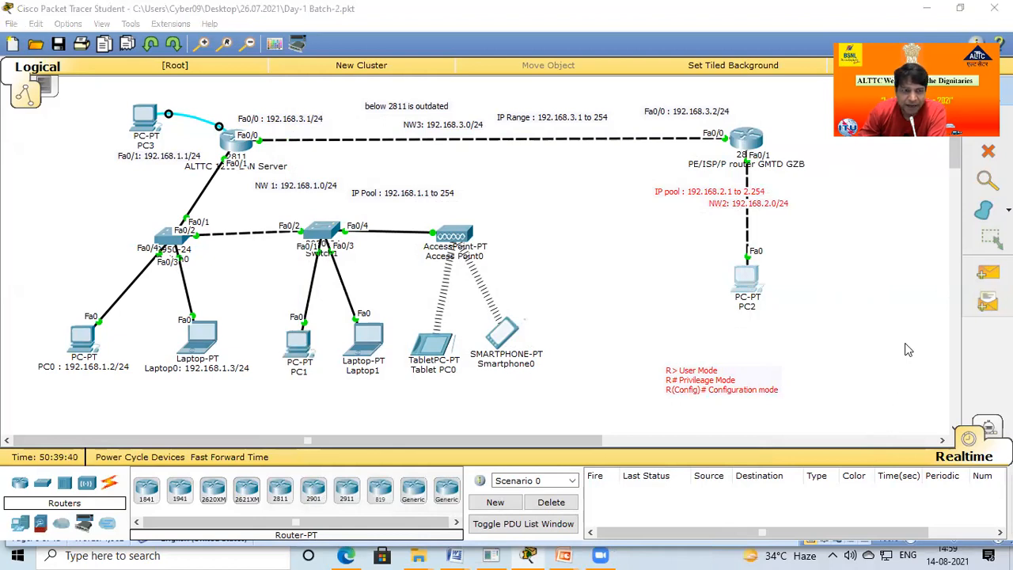
{"action": "left_click", "coordinate": [988, 151]}
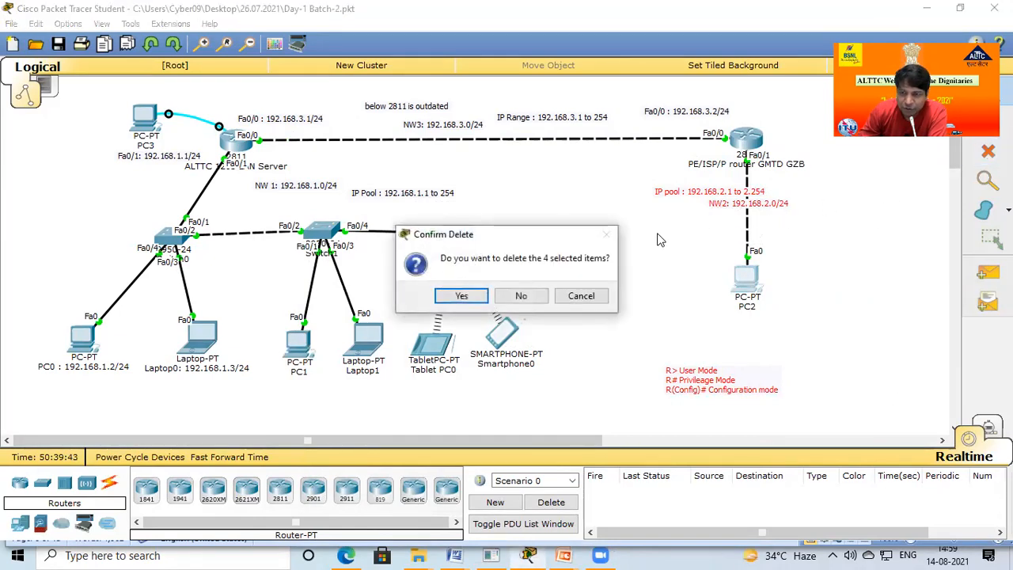
{"action": "left_click", "coordinate": [521, 296]}
{"action": "left_click", "coordinate": [744, 219]}
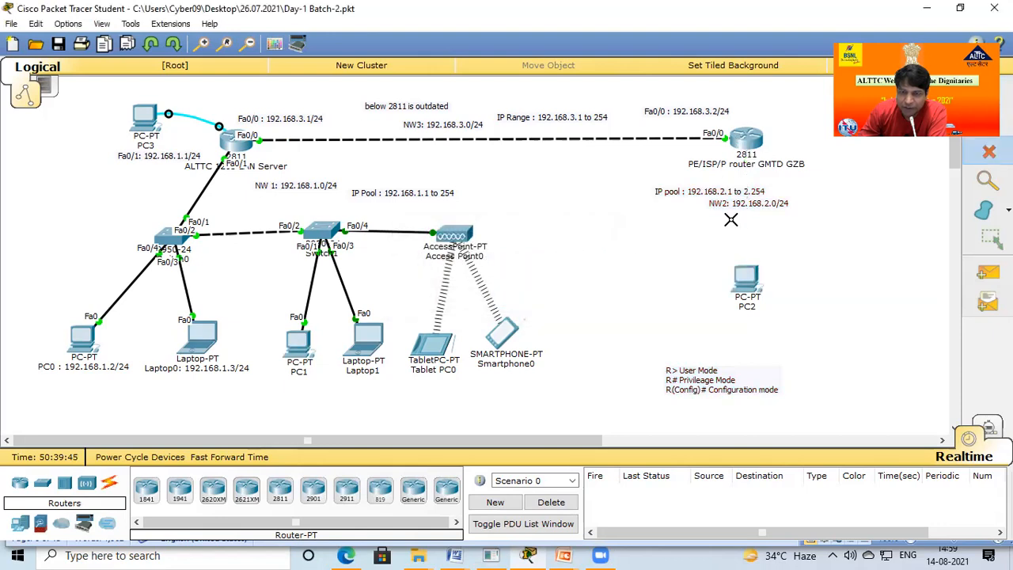
Step: Place a 2950-24 switch between the PE/ISP/P router and PC2, moving PC2 down to make room
{"action": "left_click", "coordinate": [42, 486]}
{"action": "left_click_drag", "start_coordinate": [136, 492], "coordinate": [747, 218]}
{"action": "left_click_drag", "start_coordinate": [747, 288], "coordinate": [748, 315]}
{"action": "left_click_drag", "start_coordinate": [749, 224], "coordinate": [750, 238]}
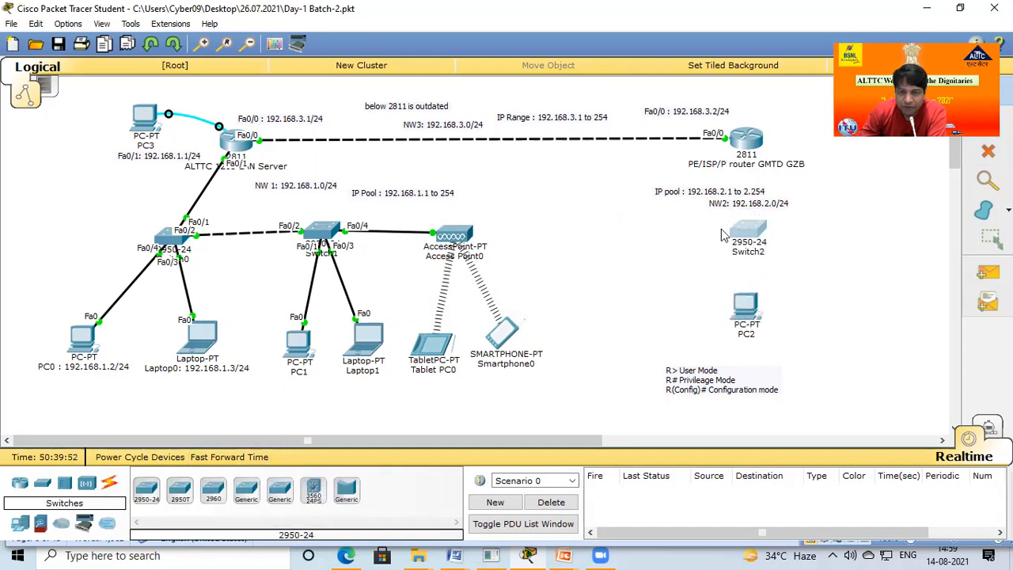
Step: Replace Access Point0's cable to Switch1 with a copper straight-through cable from its Port 0 to FastEthernet0/1 on Switch2
{"action": "left_click", "coordinate": [985, 153]}
{"action": "left_click", "coordinate": [454, 293]}
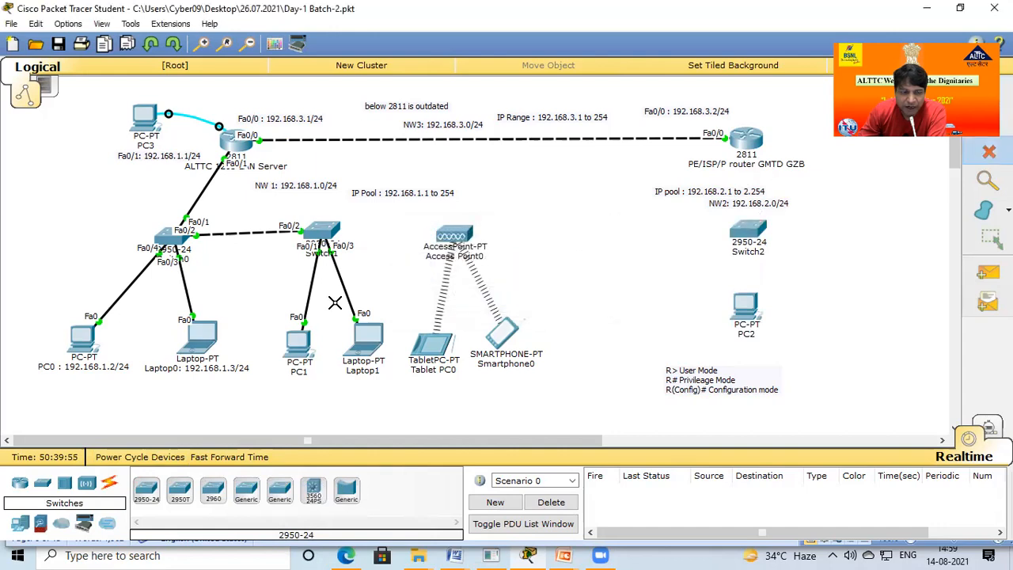
{"action": "left_click", "coordinate": [111, 484]}
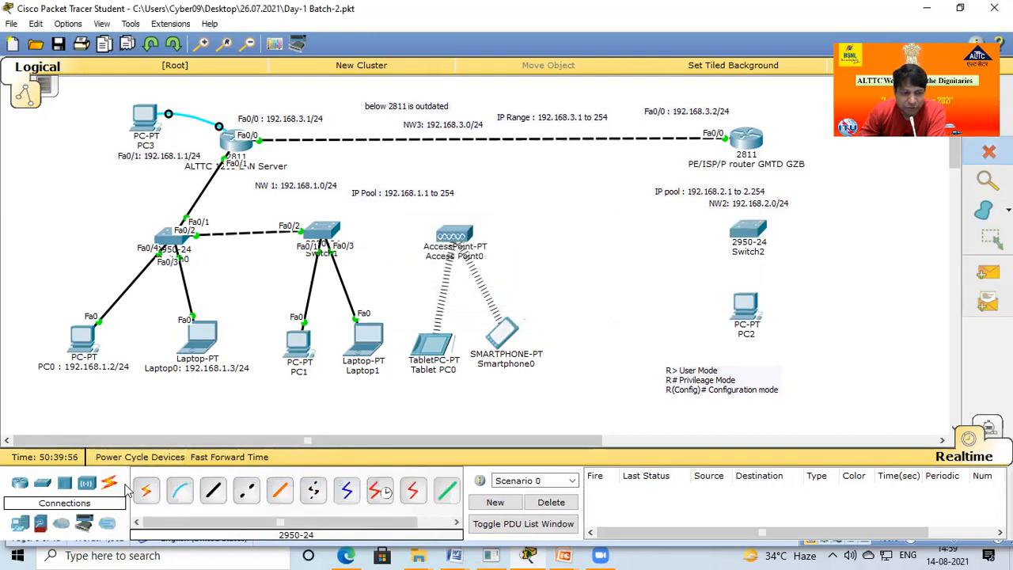
{"action": "left_click", "coordinate": [213, 492]}
{"action": "left_click", "coordinate": [464, 235]}
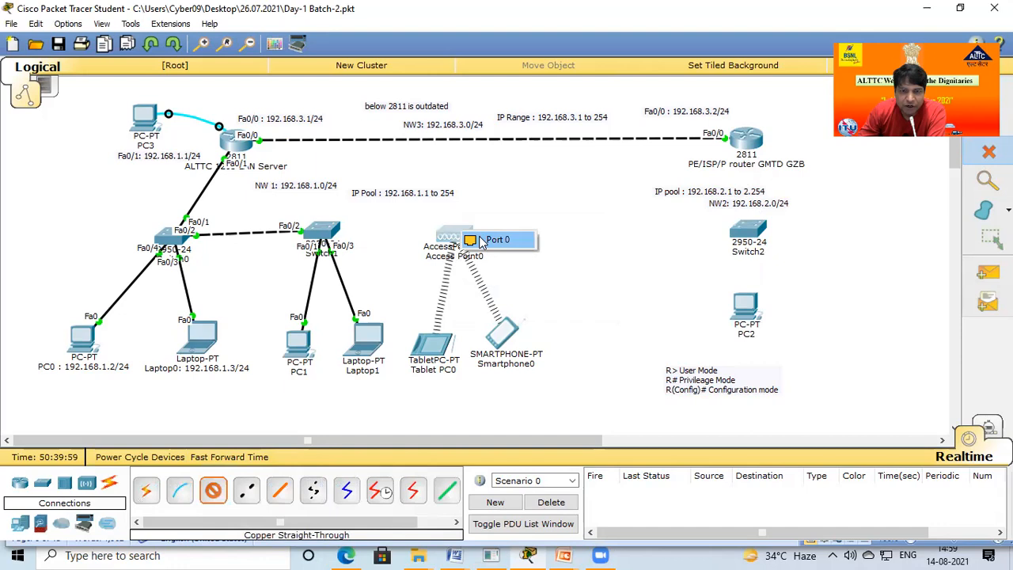
{"action": "left_click", "coordinate": [497, 240]}
{"action": "left_click", "coordinate": [748, 230]}
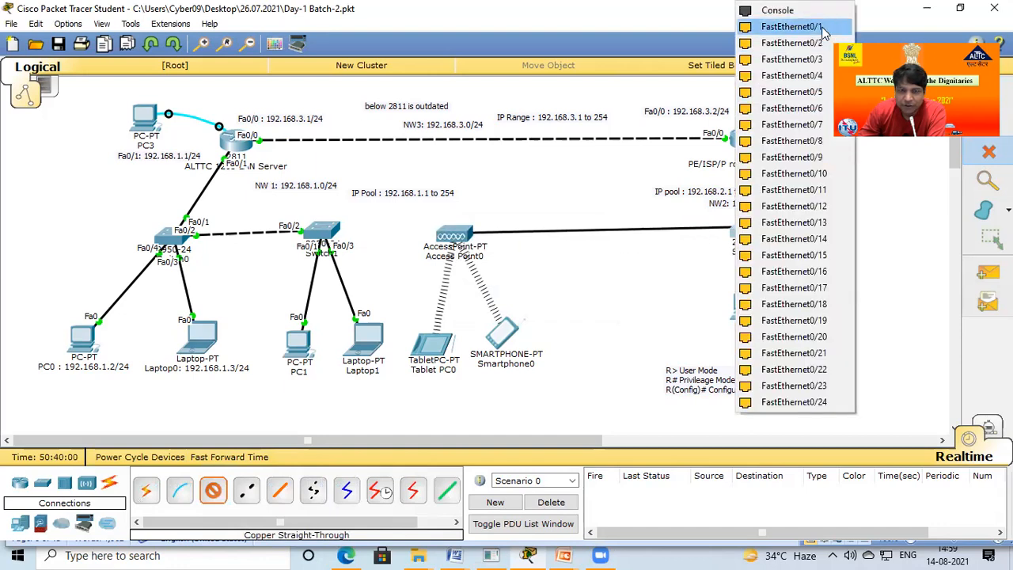
{"action": "left_click", "coordinate": [792, 27]}
Step: Move Access Point0, Smartphone0 and Tablet PC0 closer to Switch2, with the two wireless devices below the access point
{"action": "left_click_drag", "start_coordinate": [454, 235], "coordinate": [588, 236]}
{"action": "left_click_drag", "start_coordinate": [503, 330], "coordinate": [593, 342]}
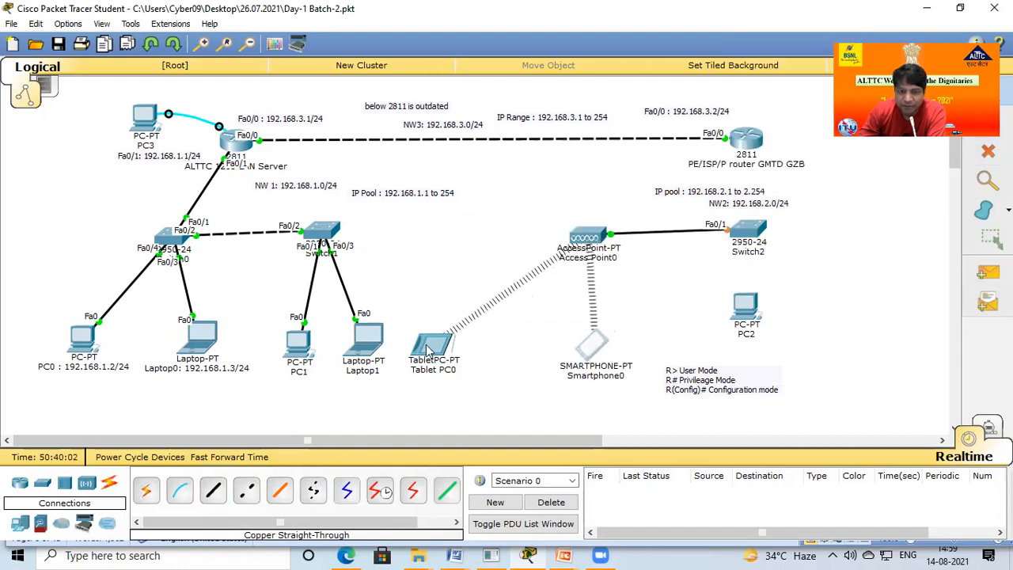
{"action": "left_click_drag", "start_coordinate": [428, 349], "coordinate": [517, 347]}
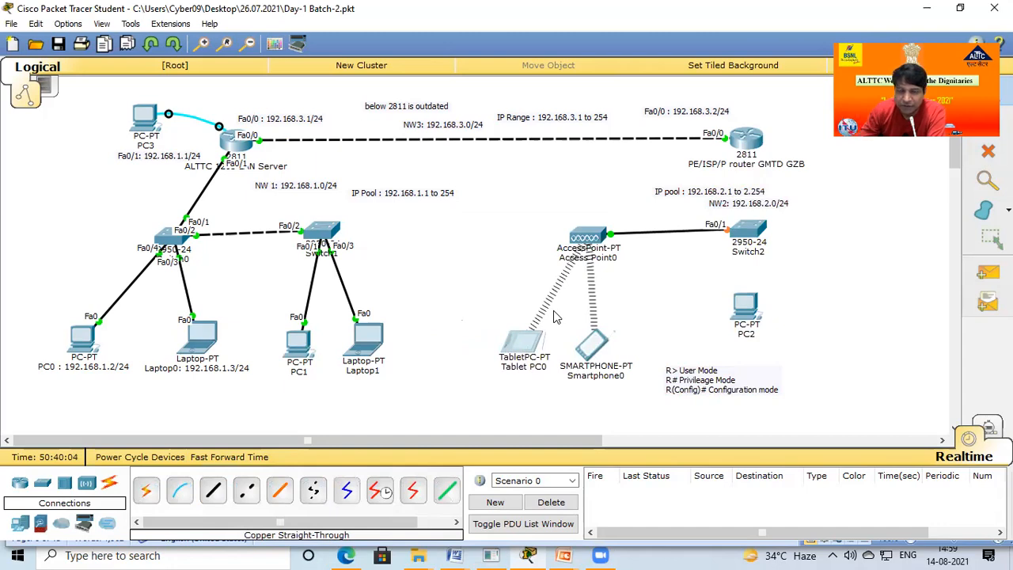
Step: Connect FastEthernet0/1 of the PE/ISP/P router to FastEthernet0/3 of Switch2 with a copper straight-through cable
{"action": "left_click", "coordinate": [213, 491]}
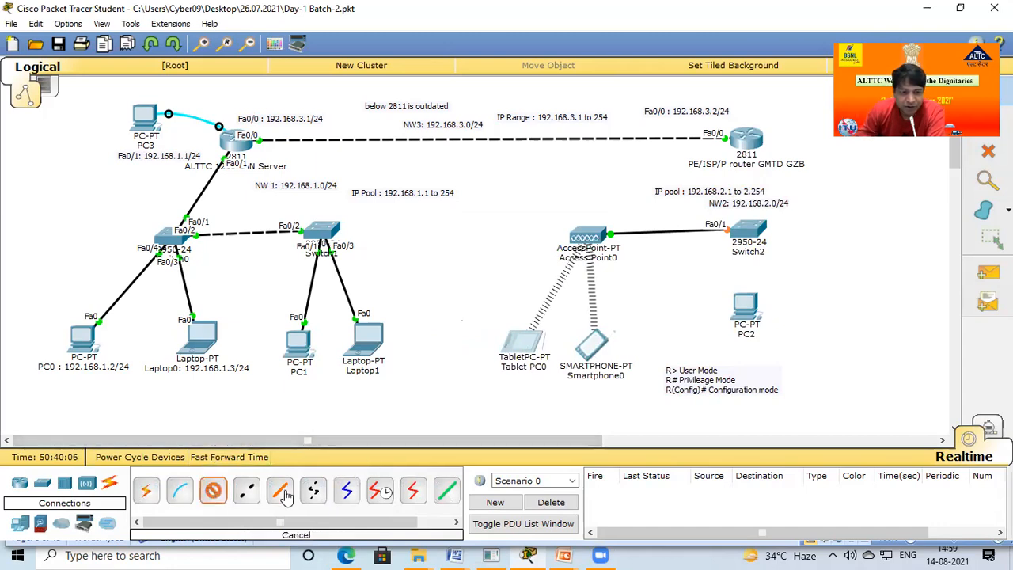
{"action": "left_click", "coordinate": [752, 149]}
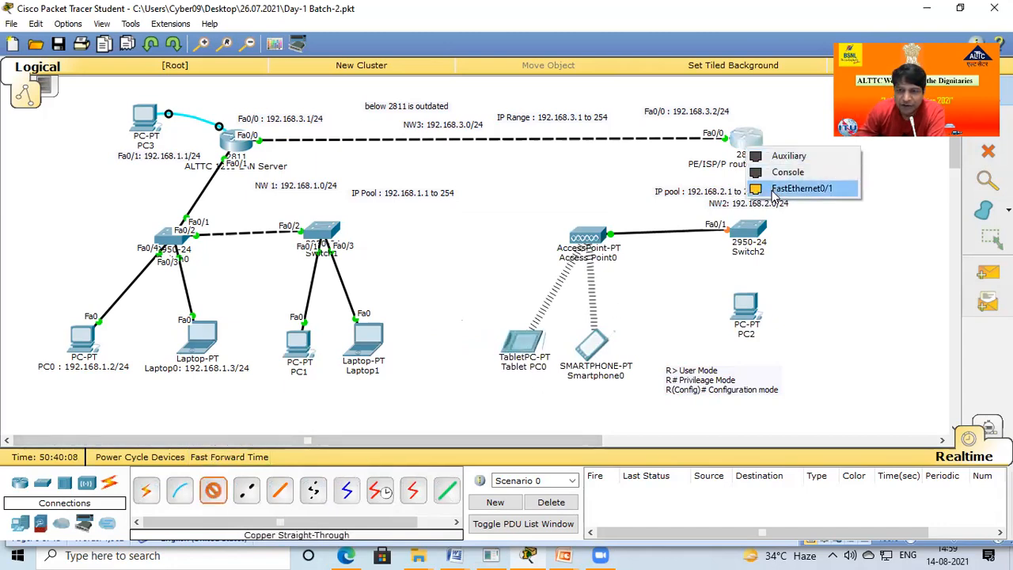
{"action": "left_click", "coordinate": [802, 188]}
{"action": "left_click", "coordinate": [748, 229]}
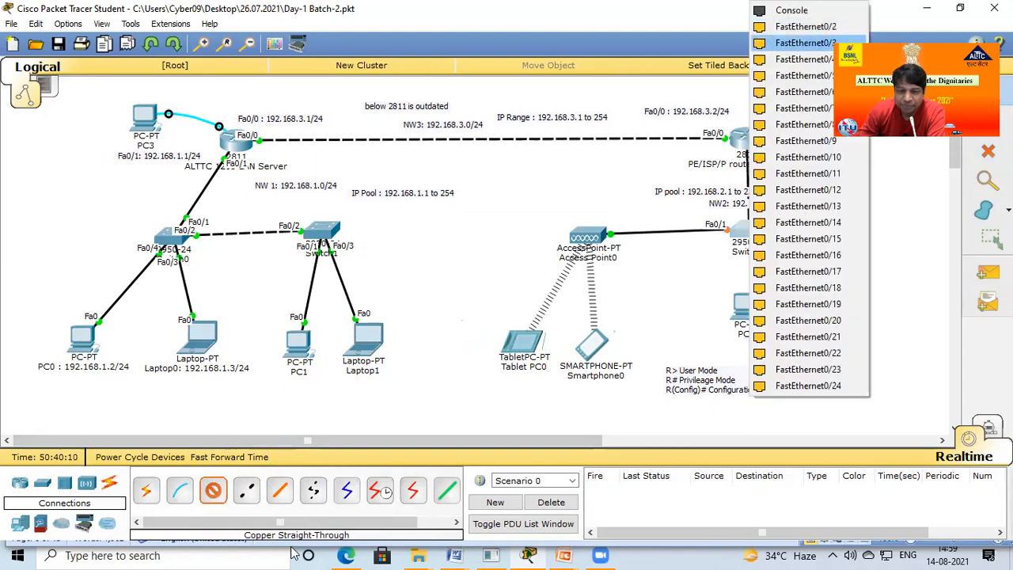
{"action": "left_click", "coordinate": [805, 42]}
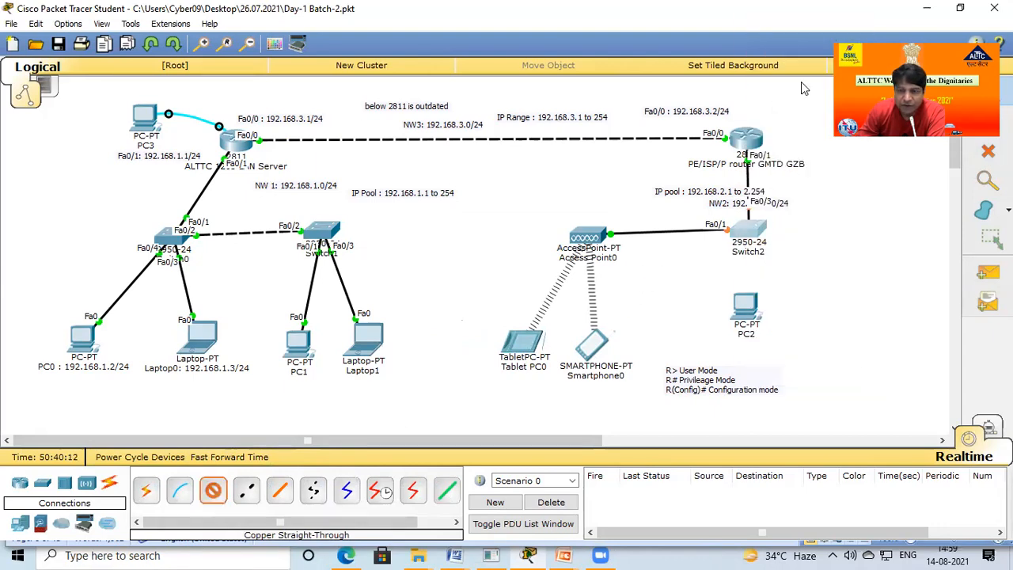
Step: Connect FastEthernet0/2 of Switch2 to PC2's FastEthernet0 port with a copper straight-through cable
{"action": "left_click", "coordinate": [748, 230]}
{"action": "left_click", "coordinate": [798, 40]}
{"action": "left_click", "coordinate": [752, 307]}
{"action": "left_click", "coordinate": [852, 335]}
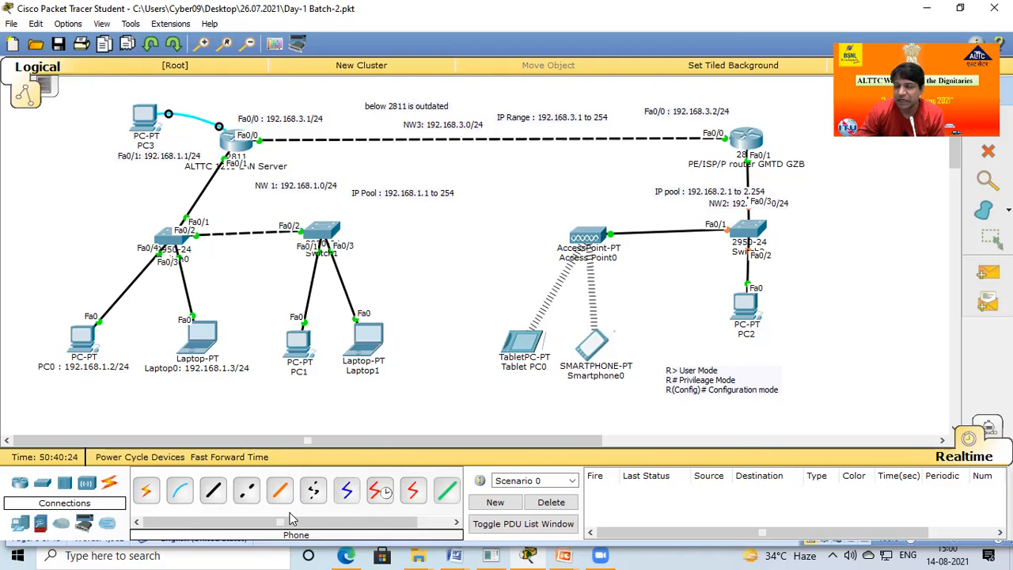
Step: Place three generic servers in a vertical column beside Switch2 and PC2
{"action": "left_click", "coordinate": [19, 526]}
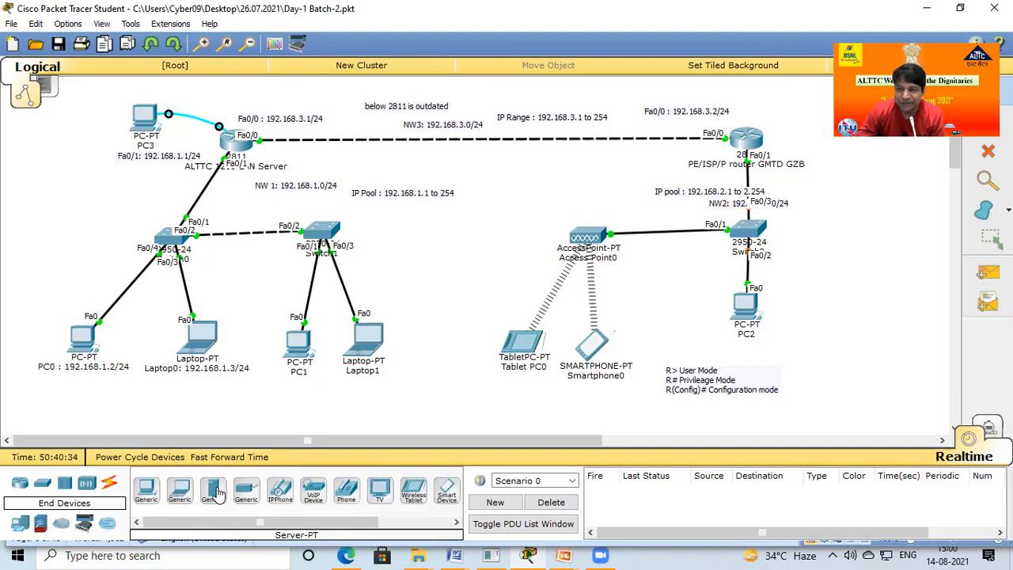
{"action": "left_click", "coordinate": [215, 491]}
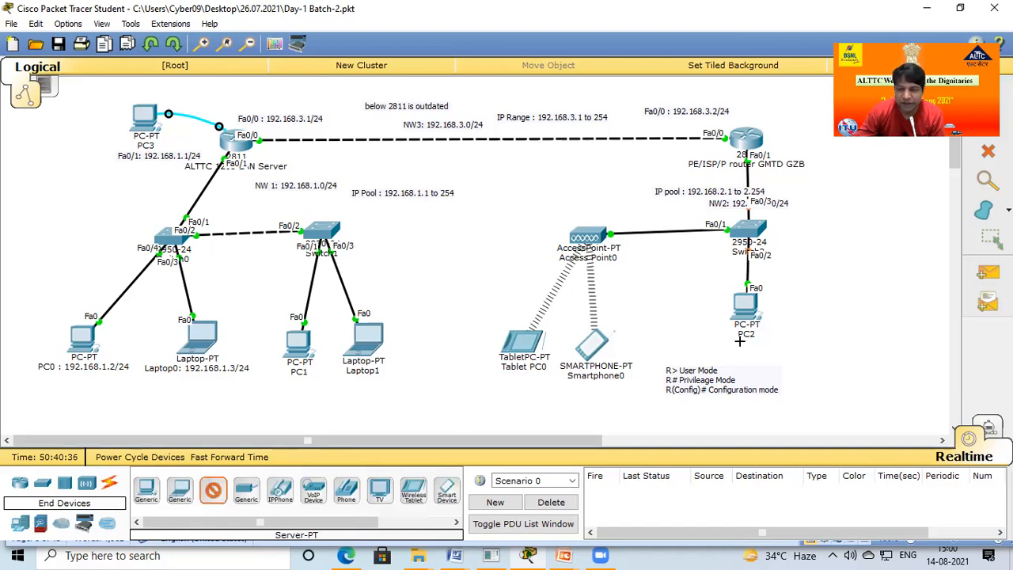
{"action": "left_click", "coordinate": [860, 171]}
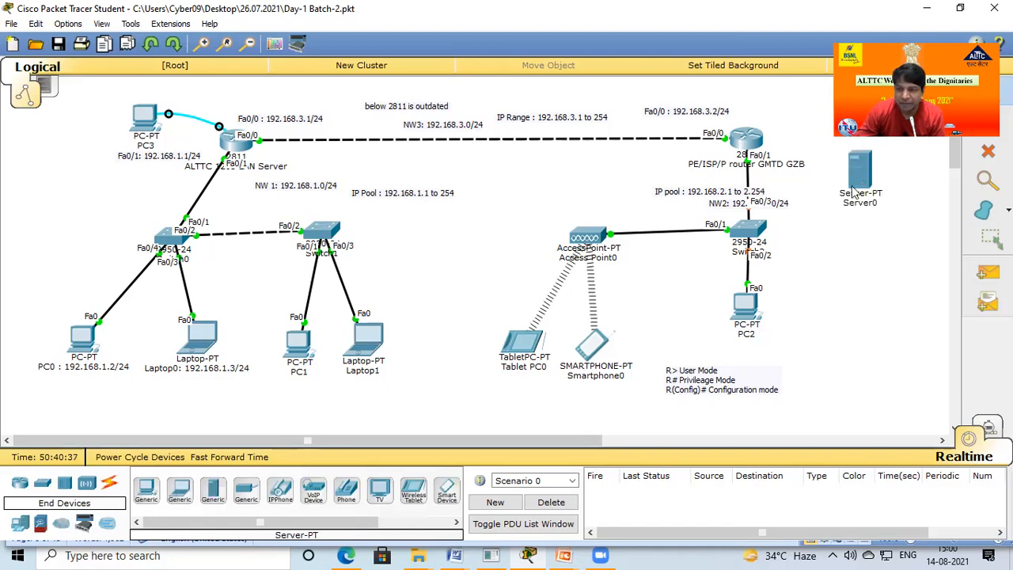
{"action": "left_click", "coordinate": [212, 492]}
{"action": "left_click", "coordinate": [854, 262]}
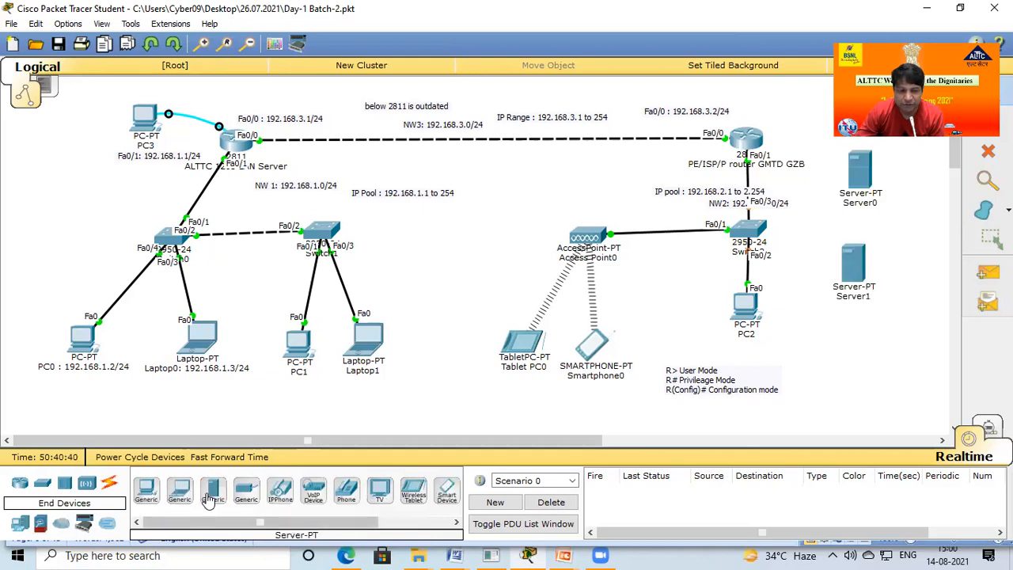
{"action": "left_click", "coordinate": [852, 354]}
{"action": "left_click_drag", "start_coordinate": [859, 181], "coordinate": [853, 183]}
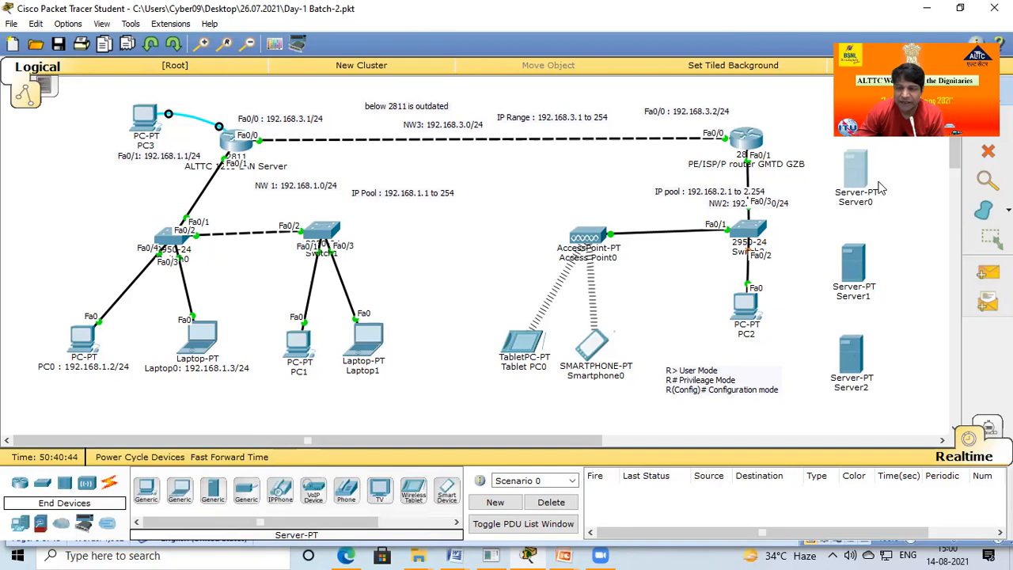
Step: Connect FastEthernet0/4 of Switch2 to Server0's FastEthernet0 port with a copper straight-through cable
{"action": "left_click", "coordinate": [109, 484]}
{"action": "left_click", "coordinate": [213, 491]}
{"action": "left_click", "coordinate": [763, 228]}
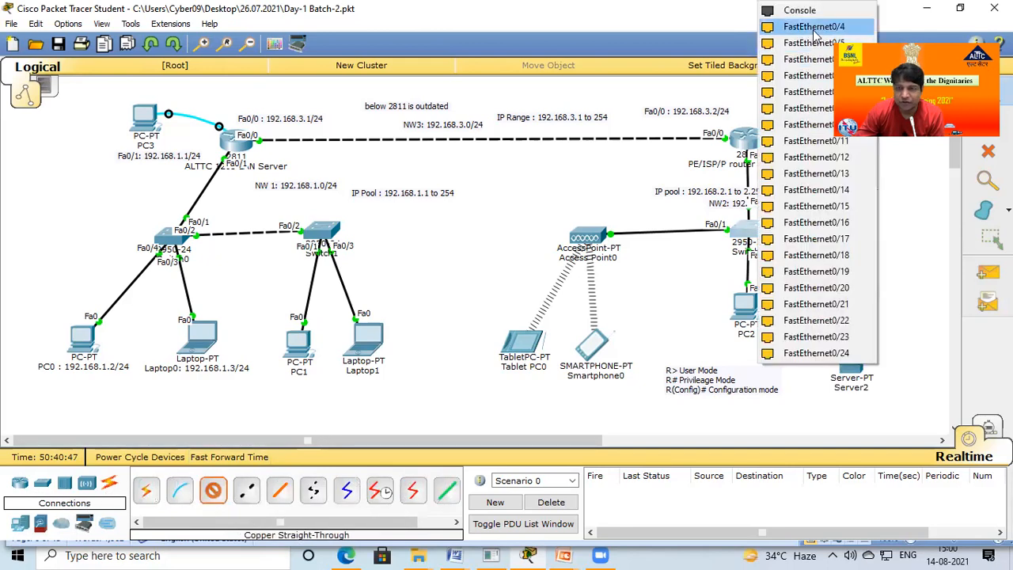
{"action": "left_click", "coordinate": [822, 45]}
{"action": "left_click", "coordinate": [865, 187]}
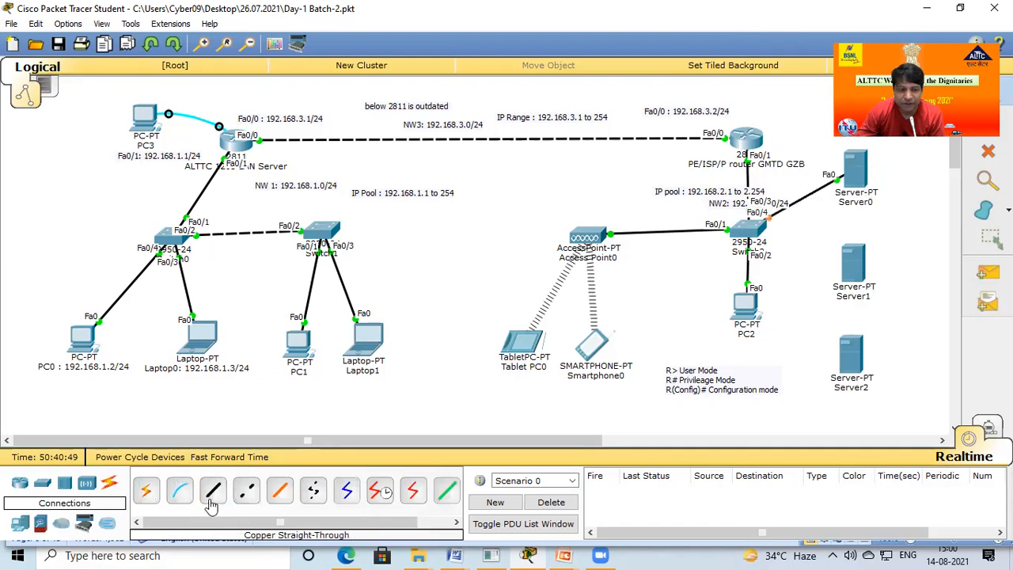
Step: Connect FastEthernet0/5 of Switch2 to Server1's FastEthernet0 port with a copper straight-through cable
{"action": "left_click", "coordinate": [745, 230]}
{"action": "left_click", "coordinate": [745, 229]}
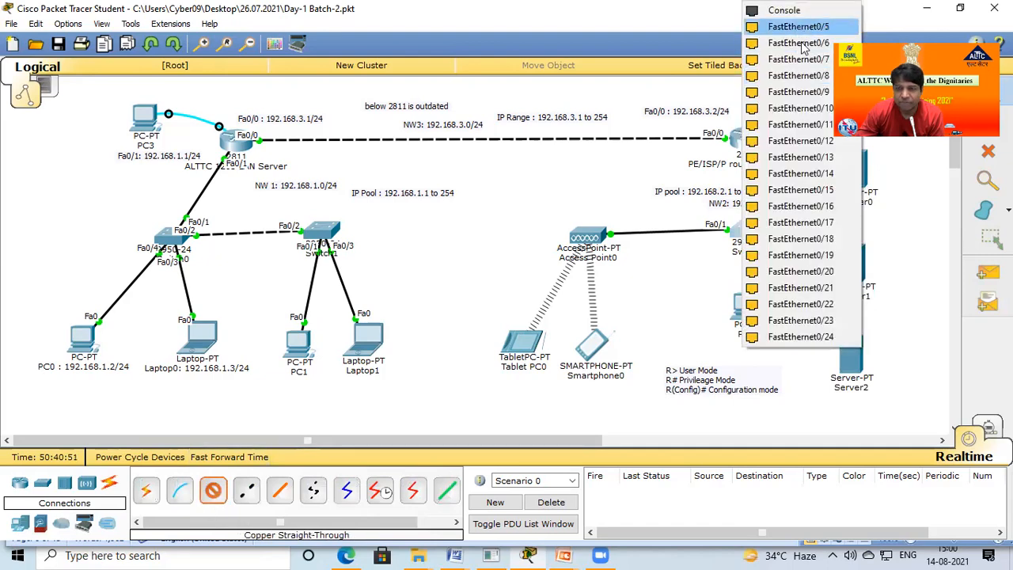
{"action": "left_click", "coordinate": [804, 31]}
{"action": "left_click", "coordinate": [853, 271]}
{"action": "left_click", "coordinate": [853, 271]}
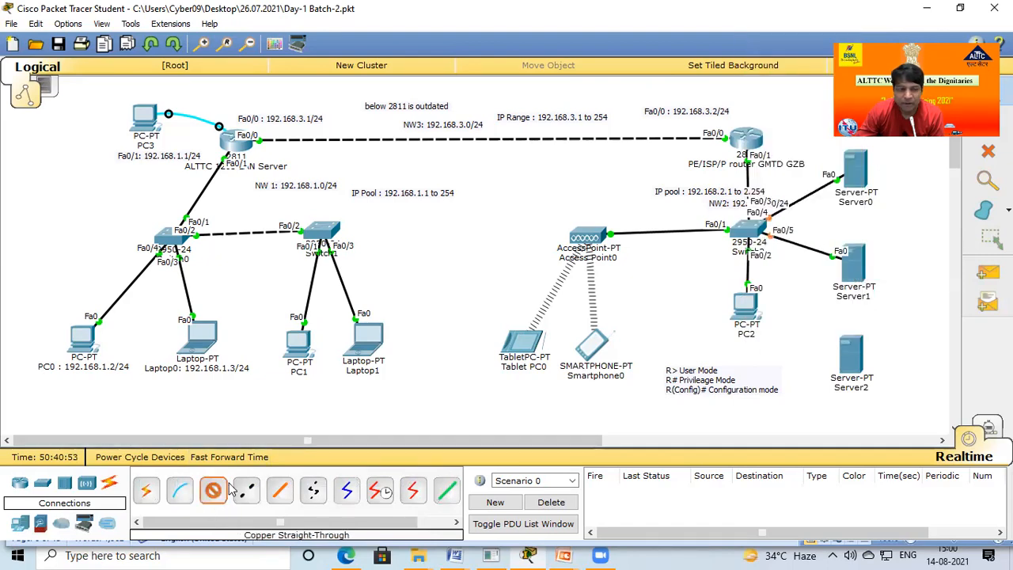
Step: Connect FastEthernet0/6 of Switch2 to Server2's FastEthernet0 port with a copper straight-through cable
{"action": "left_click", "coordinate": [750, 231]}
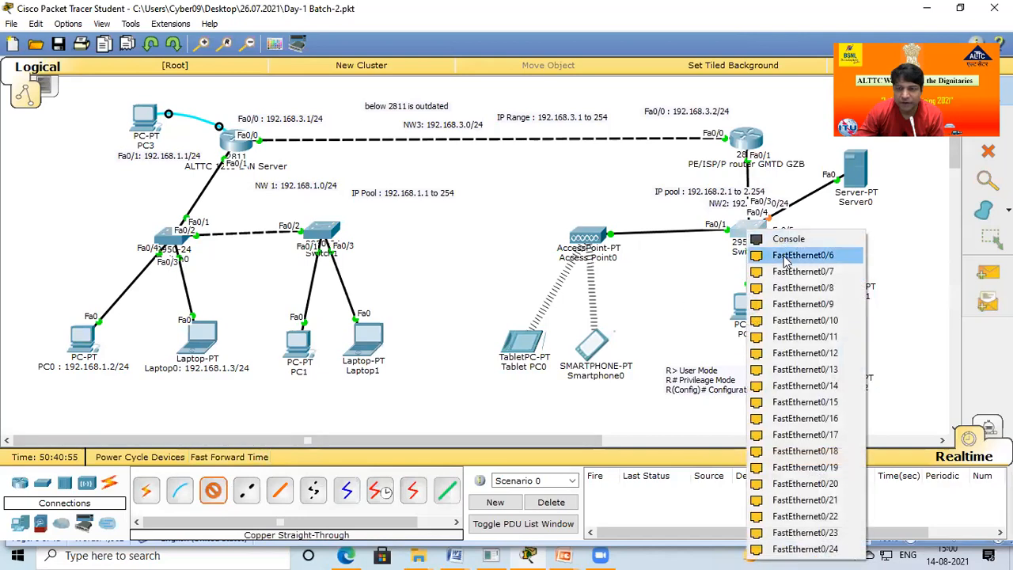
{"action": "left_click", "coordinate": [784, 256]}
{"action": "left_click", "coordinate": [855, 356]}
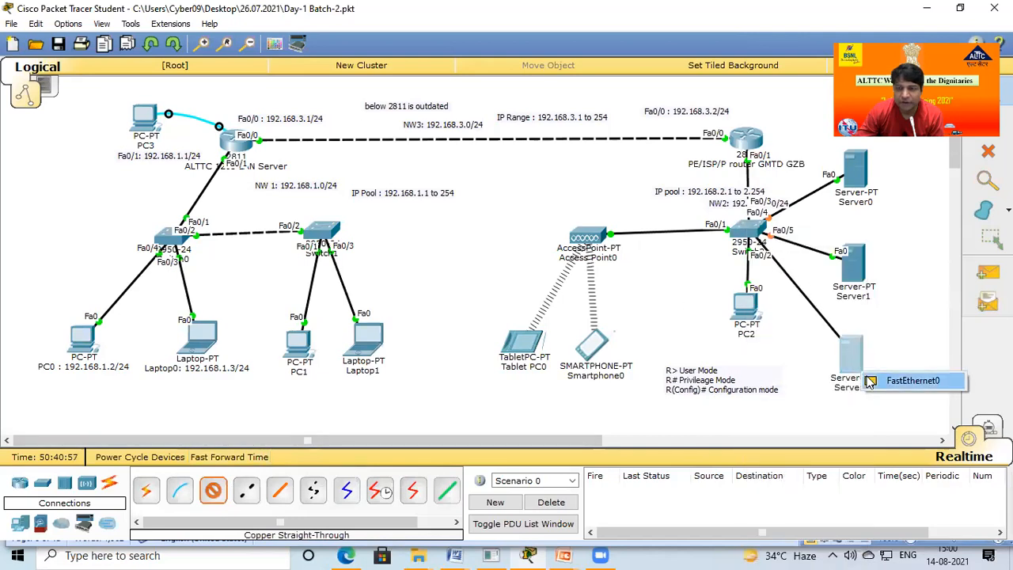
{"action": "left_click", "coordinate": [864, 369]}
Step: Rename Server0 as DHCP : 192.168.2.5/24
{"action": "left_click", "coordinate": [863, 203]}
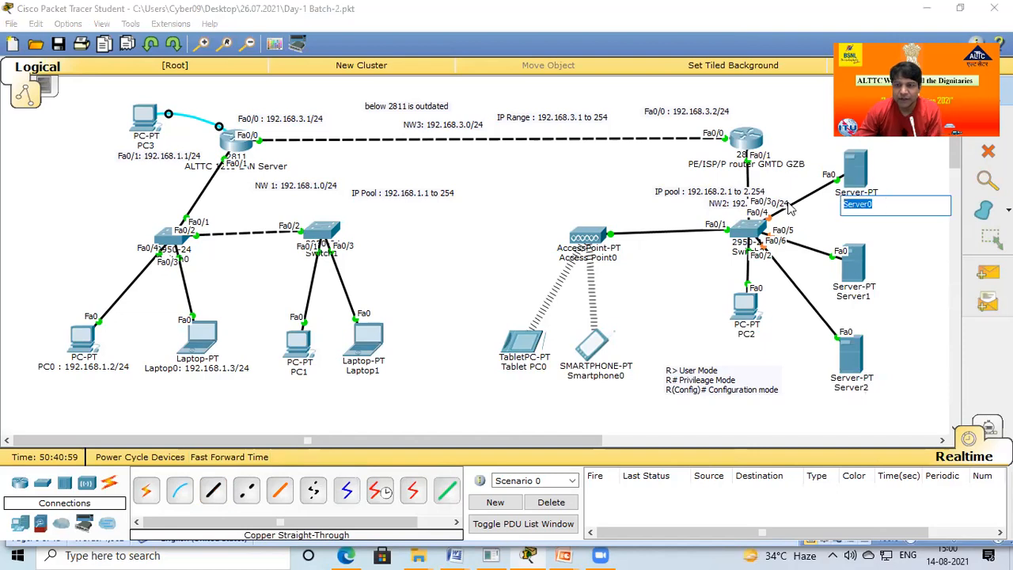
{"action": "type", "text": "DHC"}
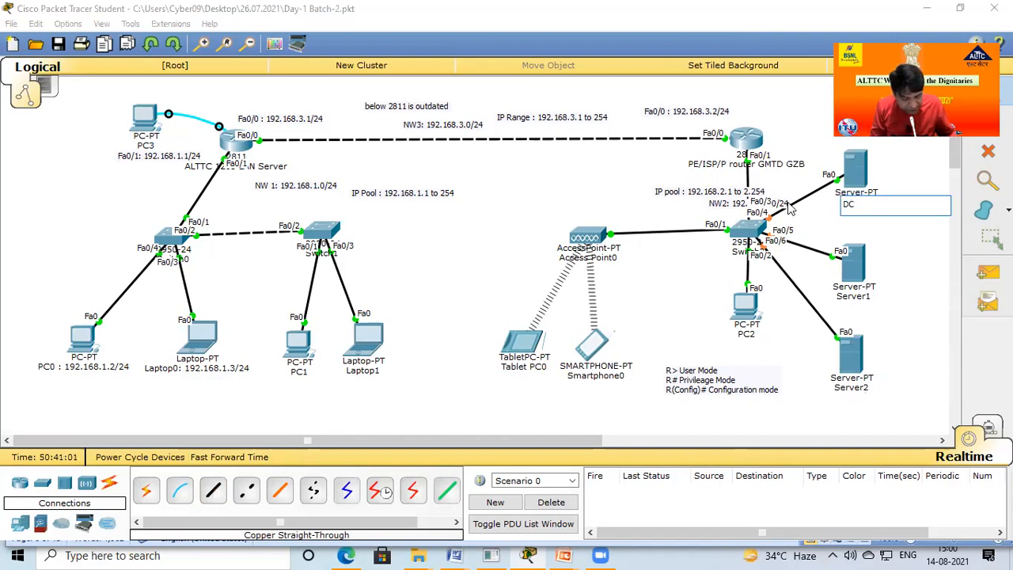
{"action": "type", "text": "P :"}
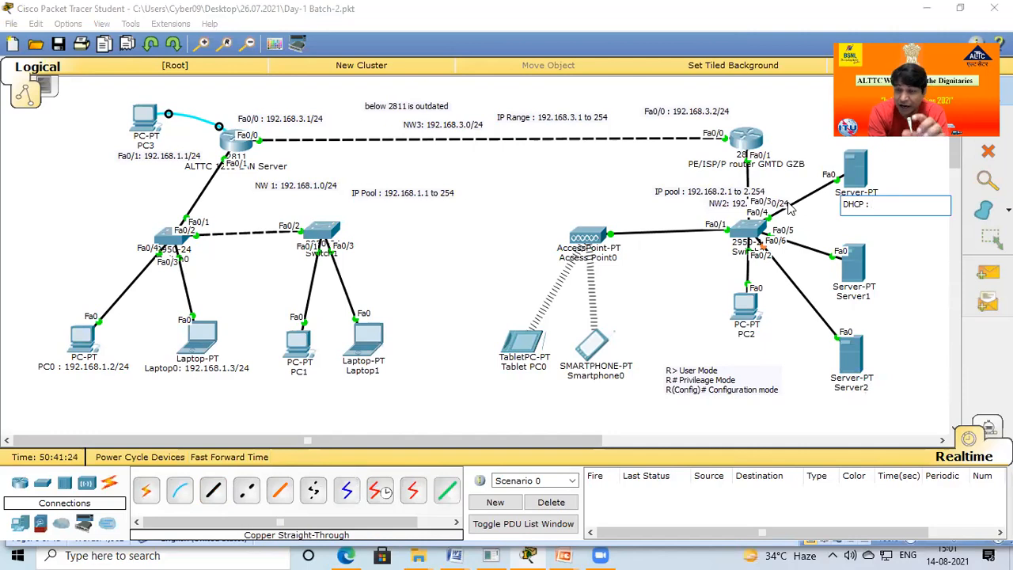
{"action": "type", "text": "19"}
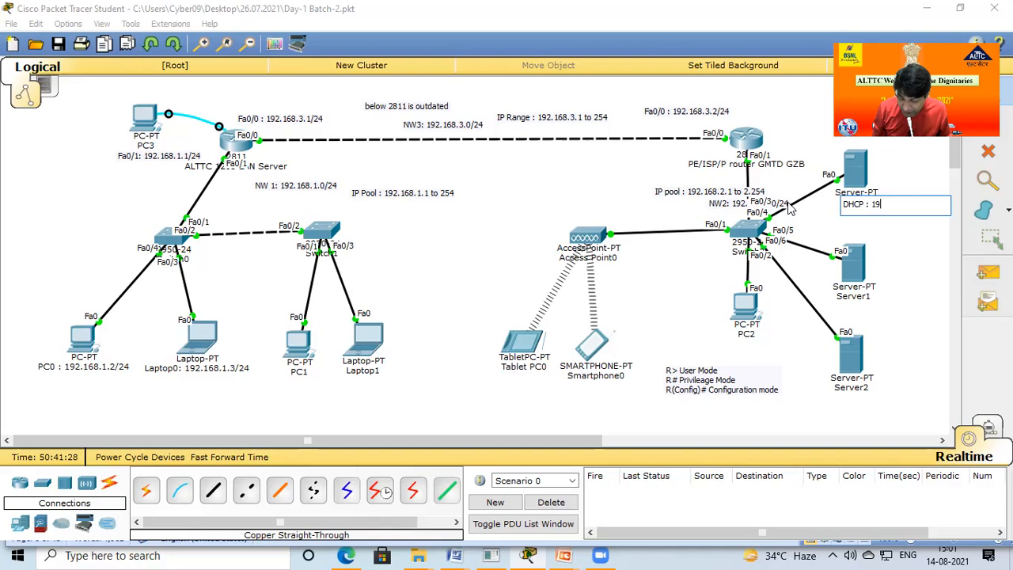
{"action": "type", "text": "2.168."}
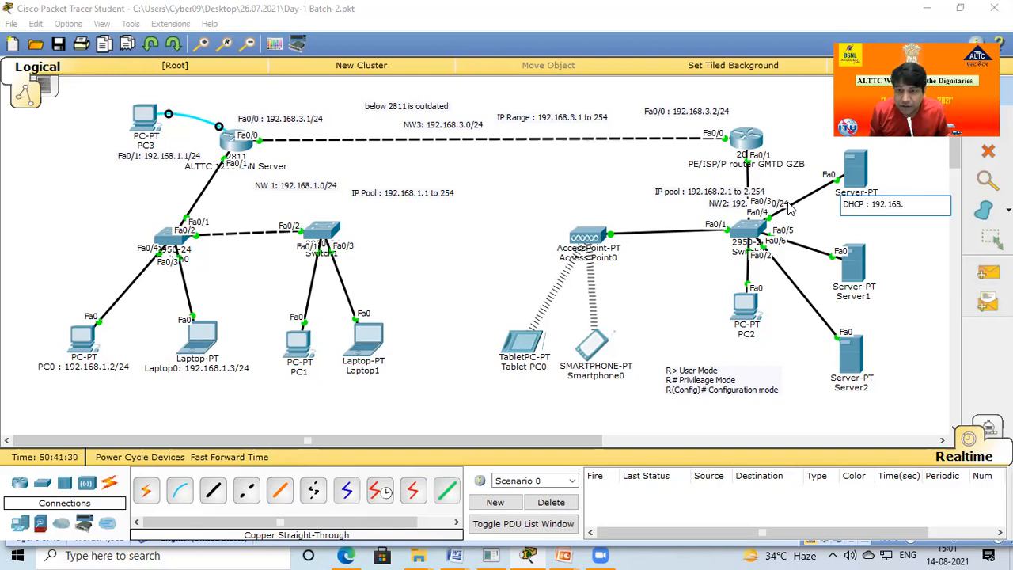
{"action": "type", "text": "2.5/24"}
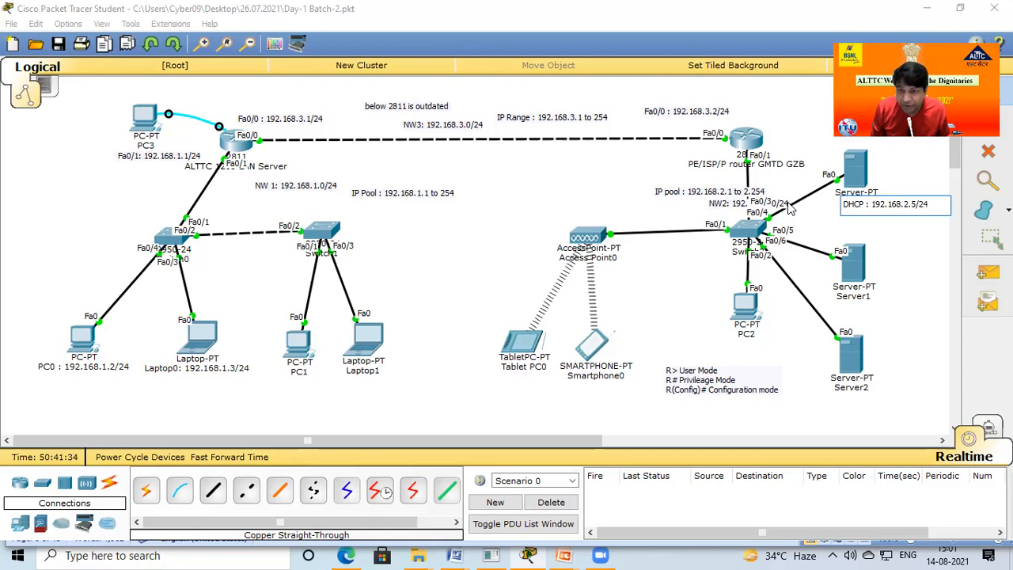
Step: Rename Server1 as DNS: 192.168.2.10/24
{"action": "left_click", "coordinate": [871, 298]}
{"action": "left_click_drag", "start_coordinate": [871, 299], "coordinate": [814, 303]}
{"action": "type", "text": "DNS"}
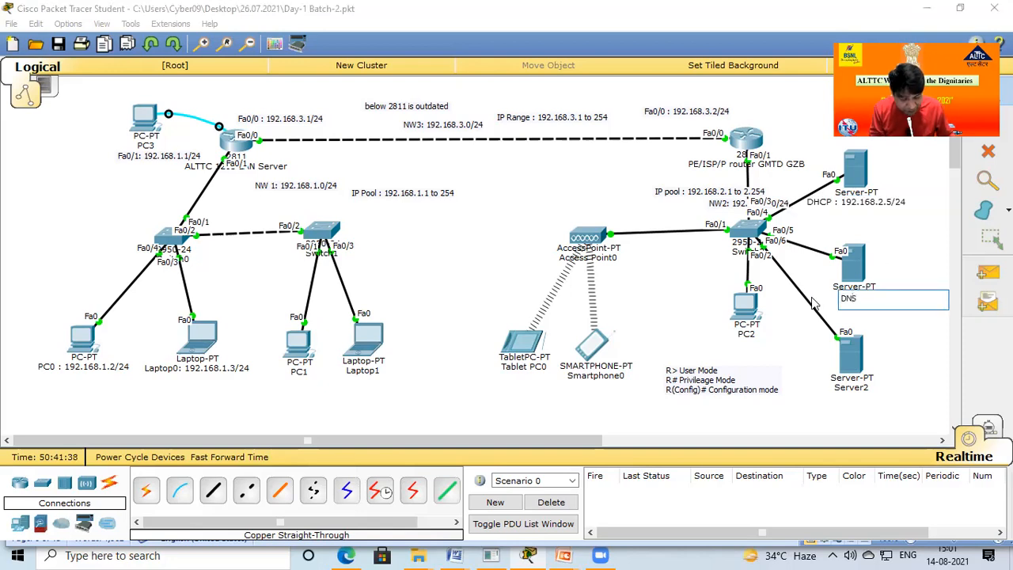
{"action": "type", "text": ": 1"}
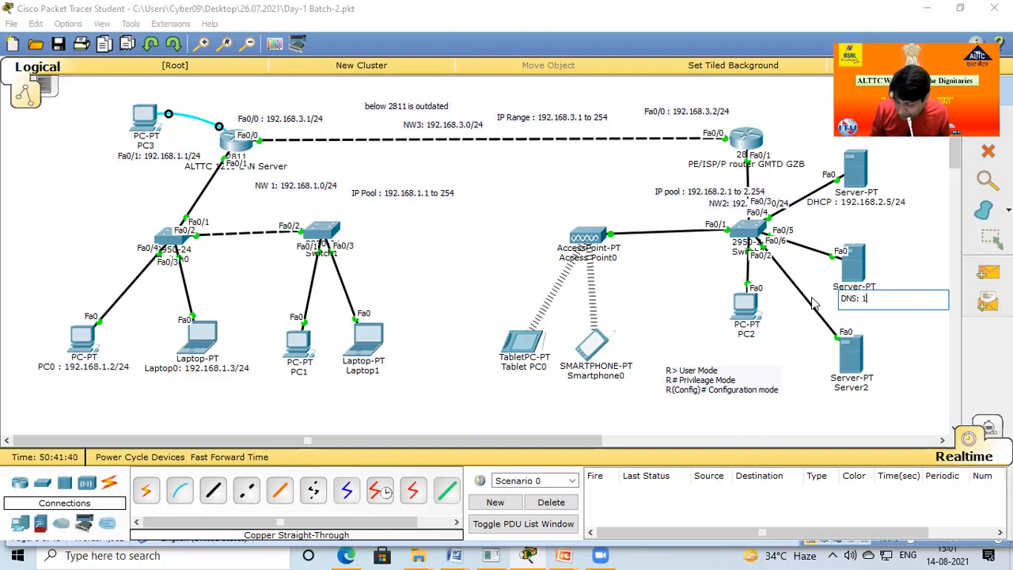
{"action": "type", "text": "92.168."}
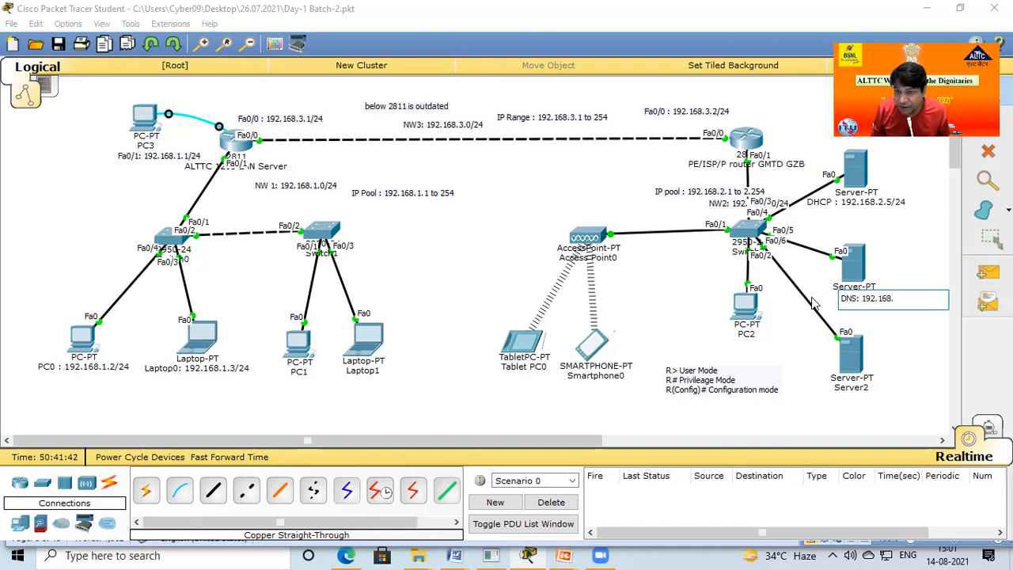
{"action": "type", "text": "5."}
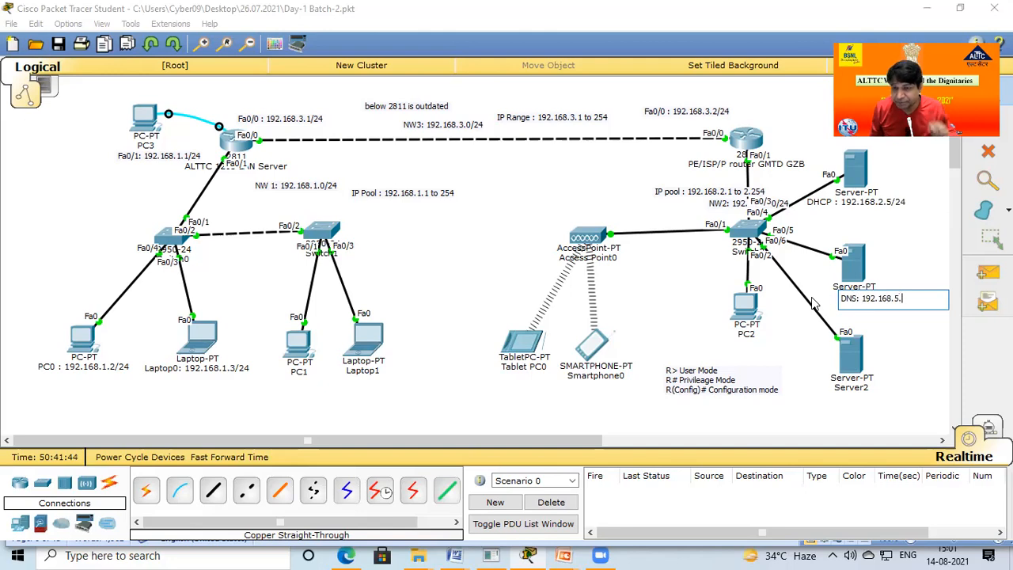
{"action": "key", "text": "BackSpace"}
{"action": "key", "text": "BackSpace"}
{"action": "type", "text": "2.10/24"}
{"action": "left_click", "coordinate": [884, 399]}
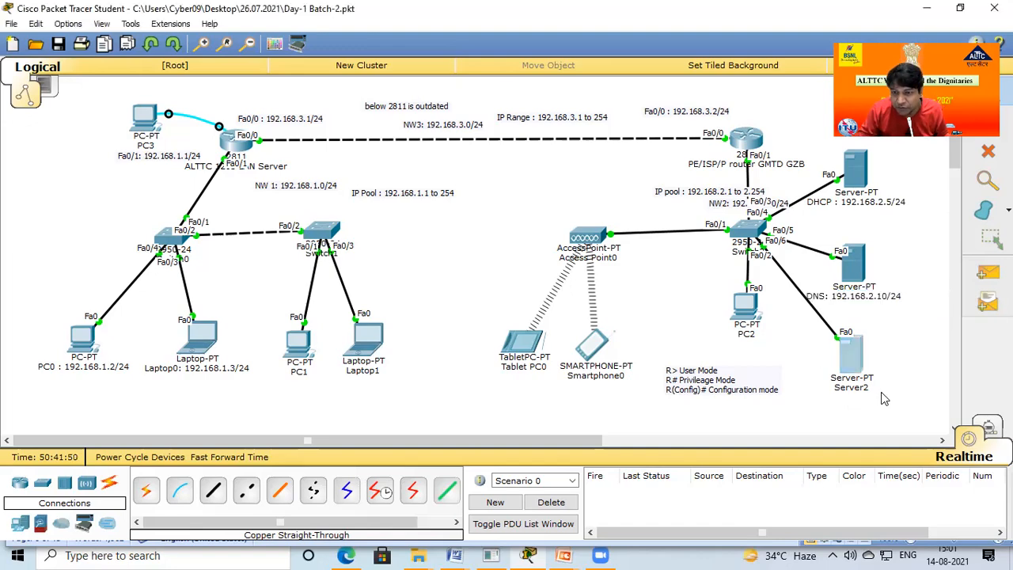
Step: Rename Server2 as Web Server : 192.168.2.15/24
{"action": "left_click", "coordinate": [868, 386]}
{"action": "left_click", "coordinate": [733, 97]}
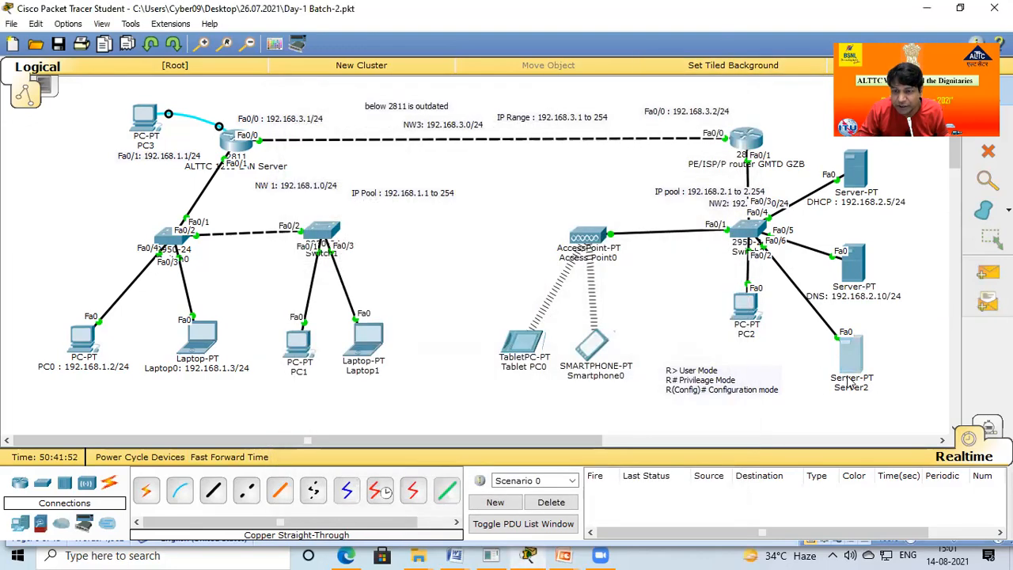
{"action": "left_click", "coordinate": [861, 393]}
{"action": "left_click", "coordinate": [740, 98]}
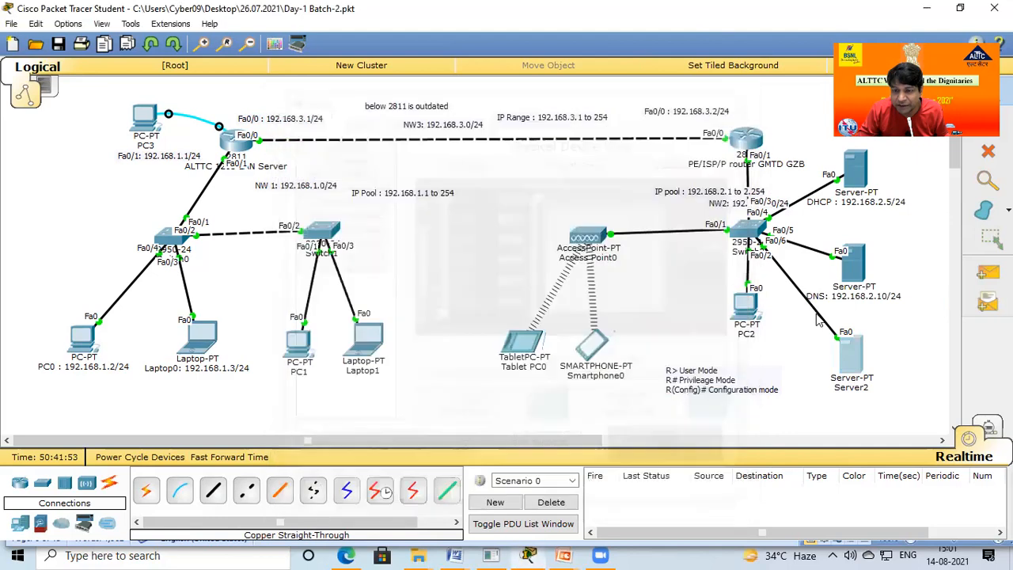
{"action": "left_click", "coordinate": [853, 388]}
{"action": "type", "text": "Web Server :"}
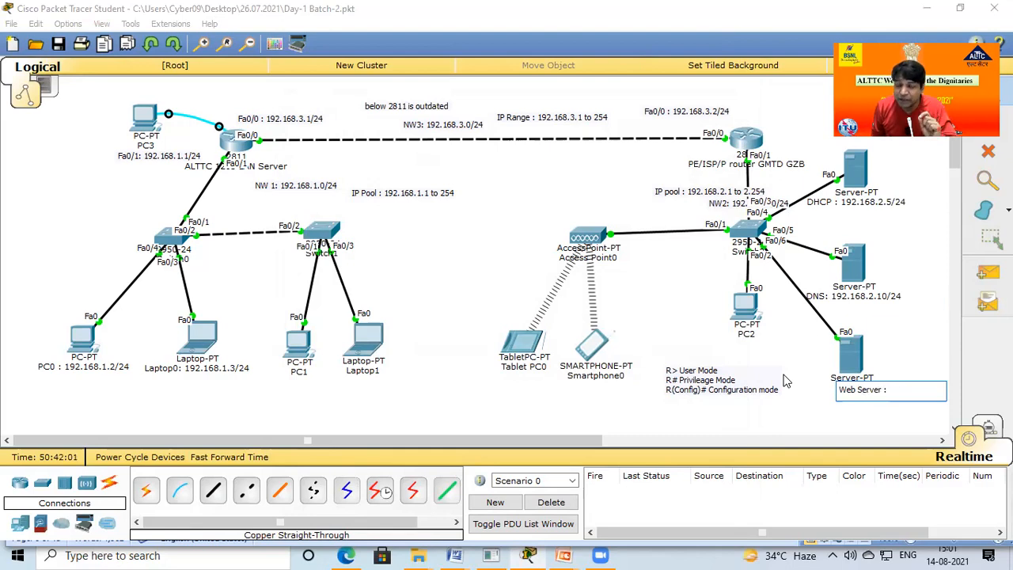
{"action": "type", "text": "192.168"}
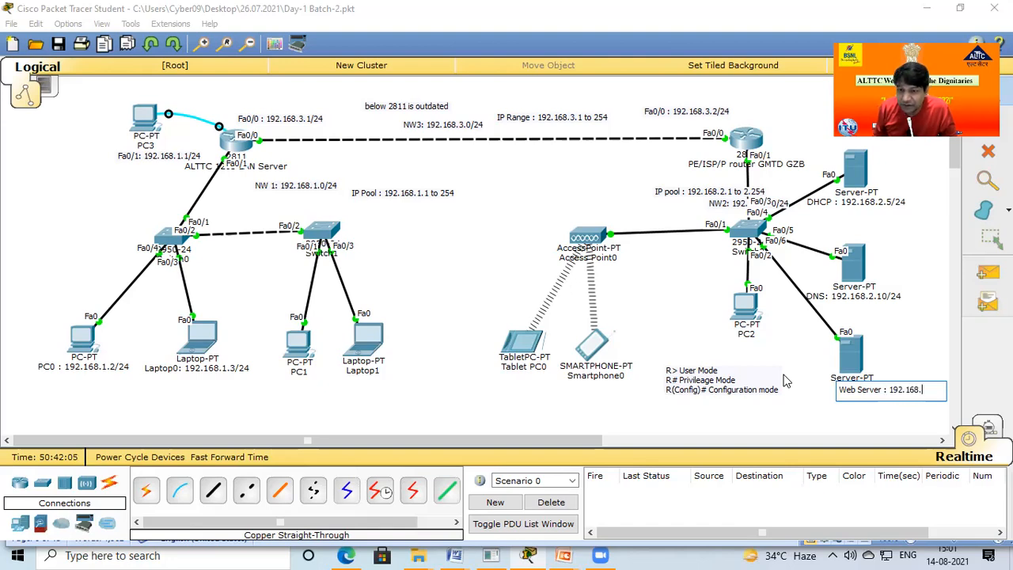
{"action": "type", "text": ".2."}
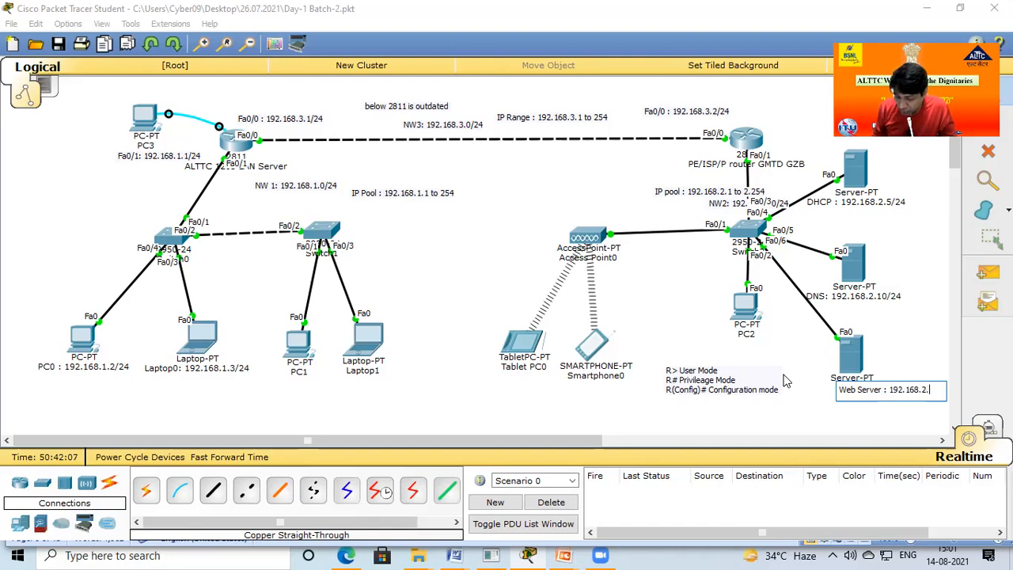
{"action": "type", "text": "15"}
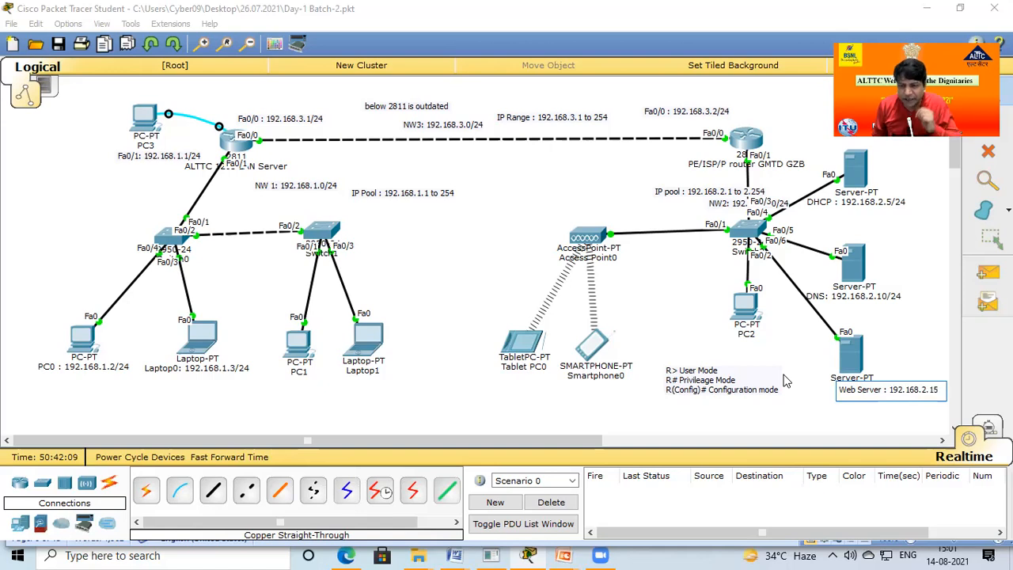
{"action": "type", "text": "/24"}
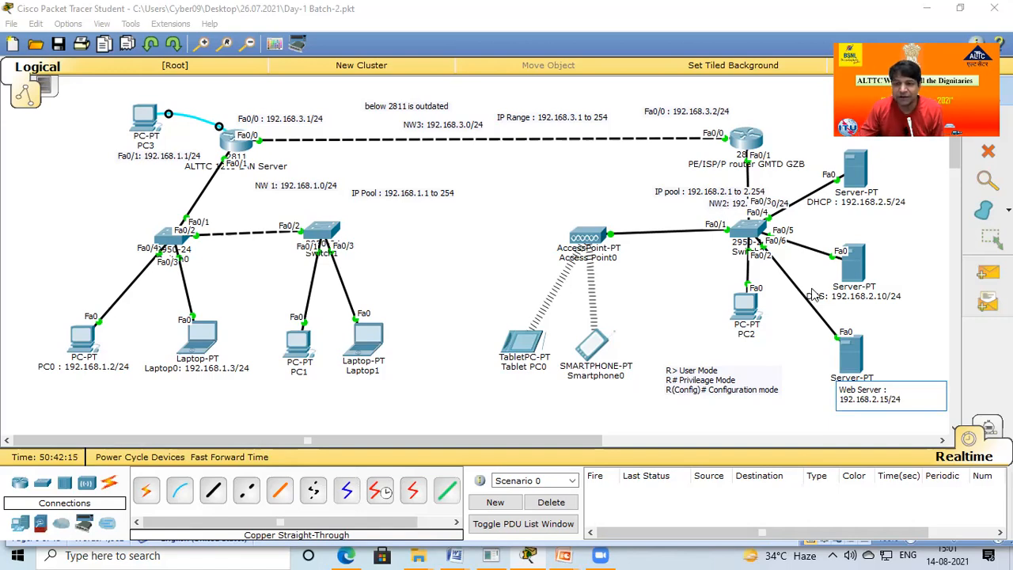
{"action": "left_click", "coordinate": [772, 388]}
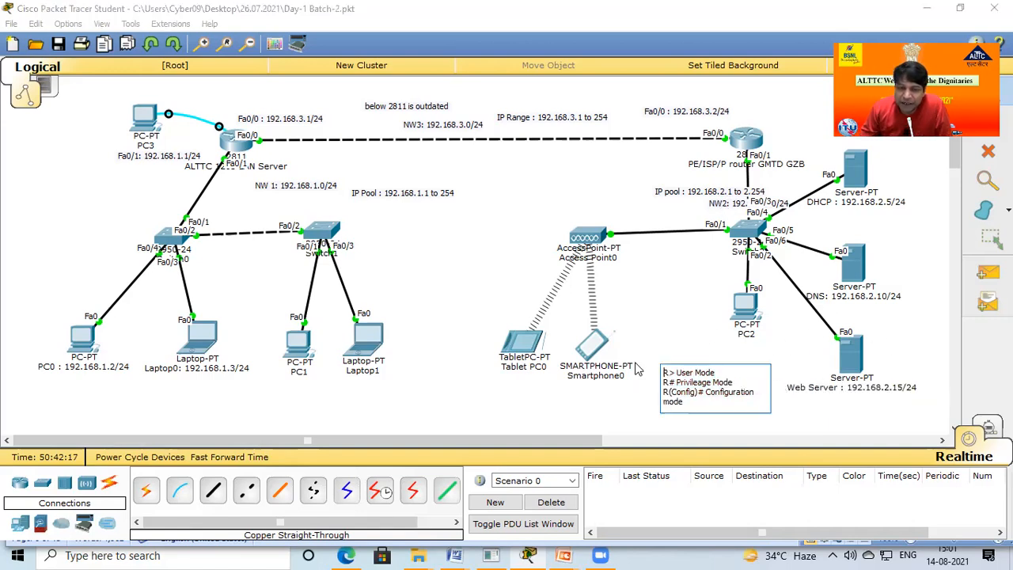
Step: Request a new address for Tablet PC0's Wireless0 interface by switching its IP configuration to Static and back to DHCP
{"action": "left_click", "coordinate": [520, 356]}
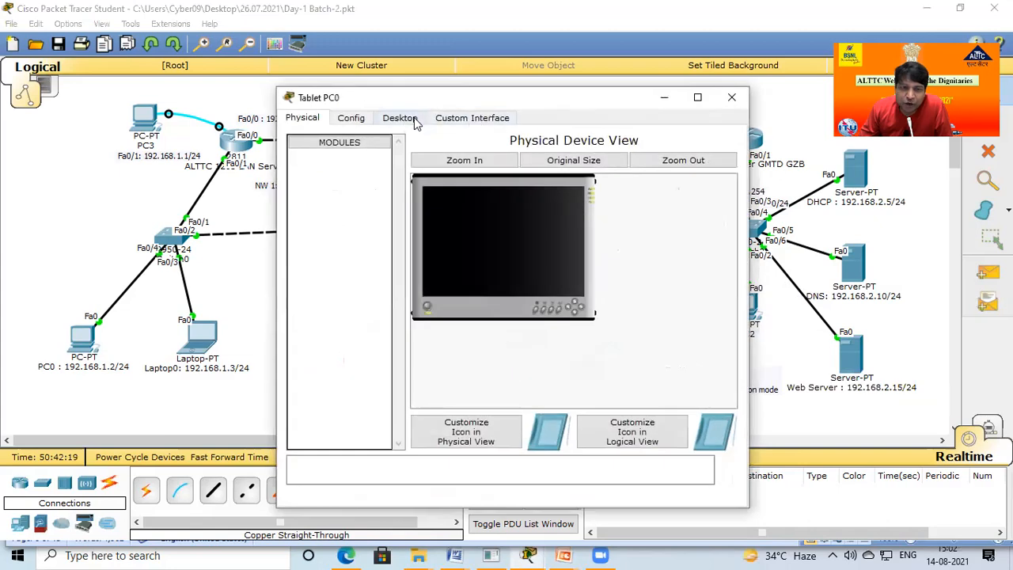
{"action": "left_click", "coordinate": [405, 119]}
{"action": "left_click", "coordinate": [352, 175]}
{"action": "left_click", "coordinate": [431, 201]}
{"action": "left_click", "coordinate": [330, 203]}
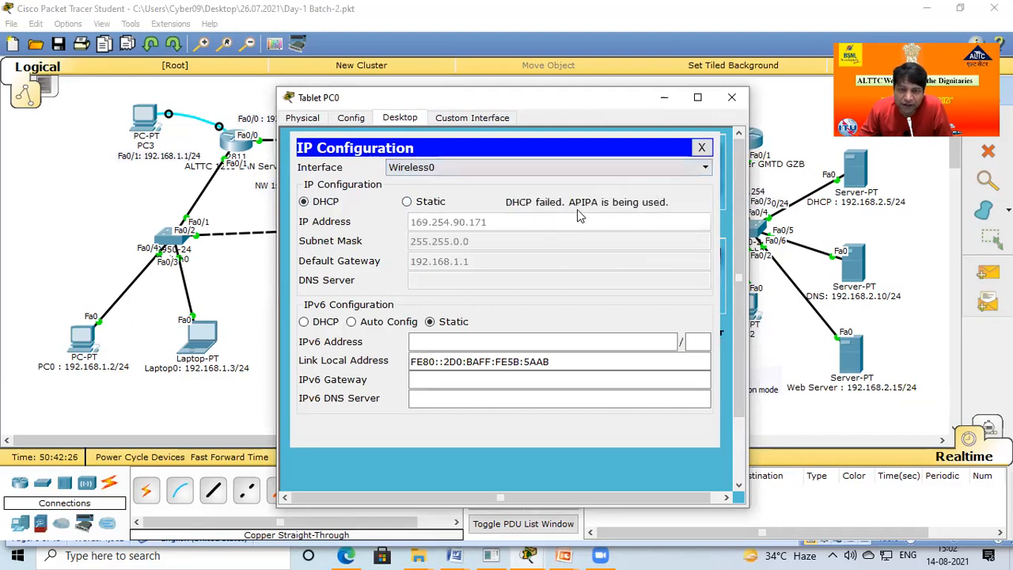
{"action": "left_click", "coordinate": [732, 97]}
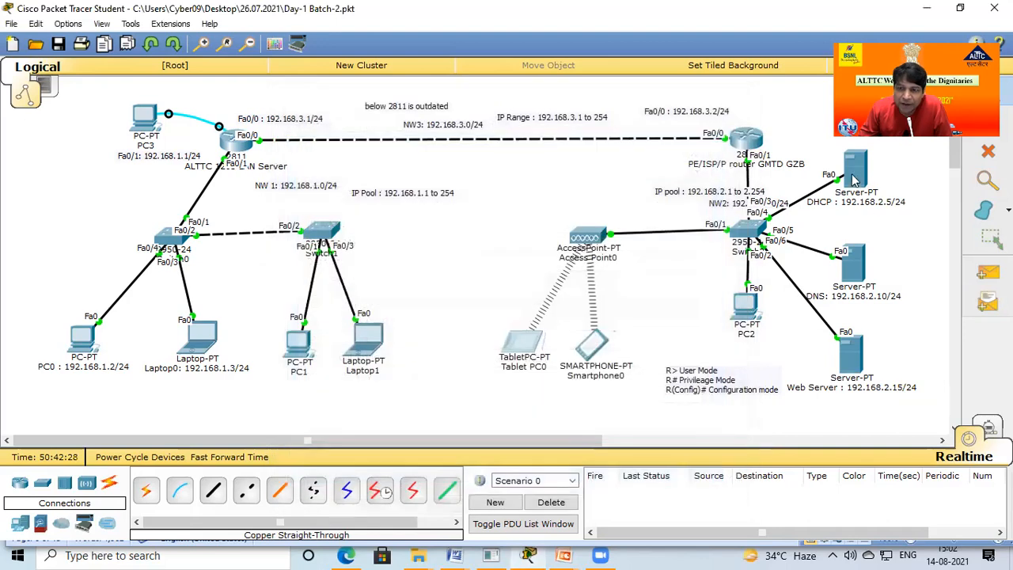
Step: Compare the kinds of settings available on PC2 with the services offered by the DHCP server
{"action": "left_click_drag", "start_coordinate": [507, 207], "coordinate": [777, 405]}
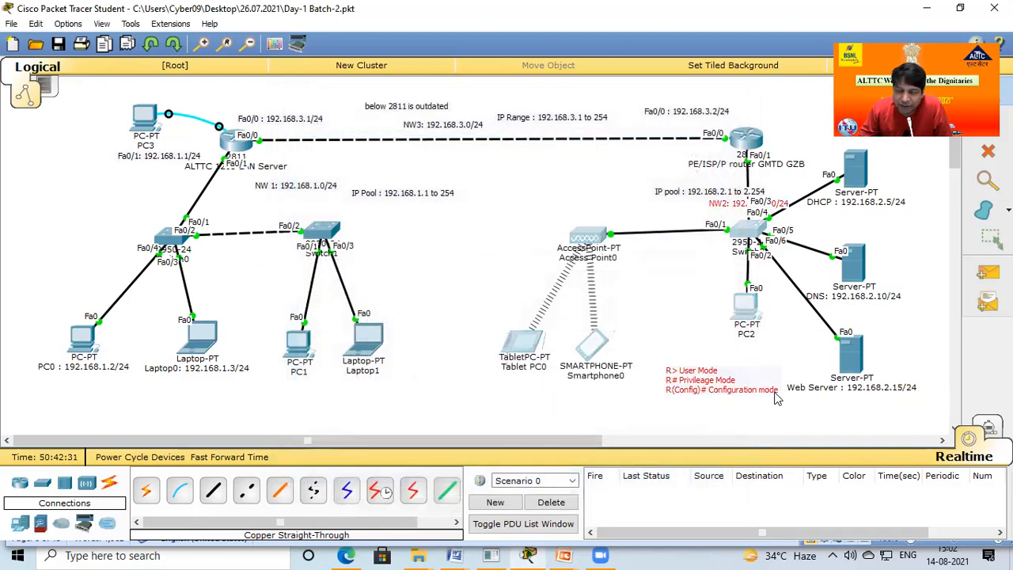
{"action": "left_click", "coordinate": [853, 168]}
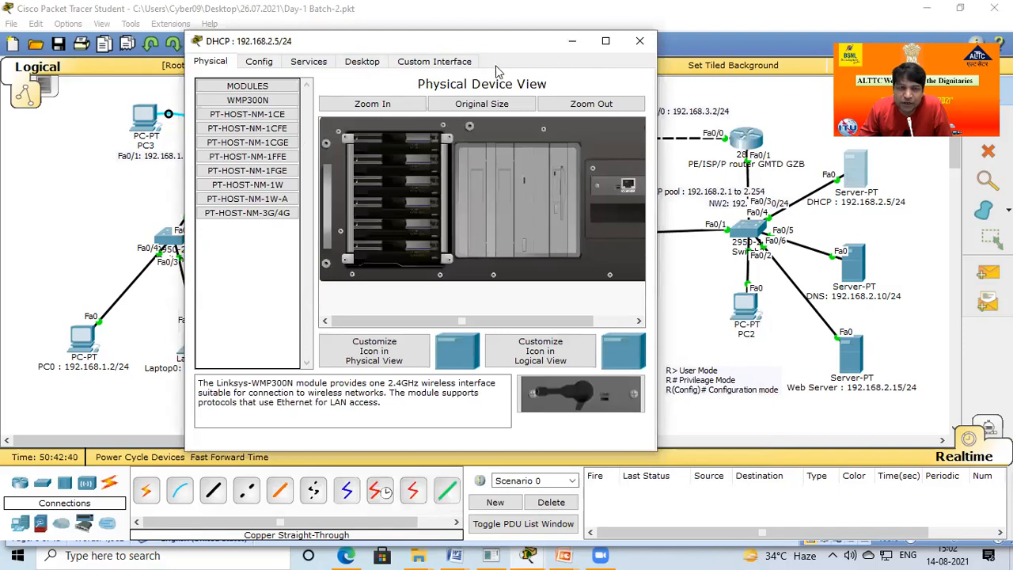
{"action": "left_click", "coordinate": [638, 42]}
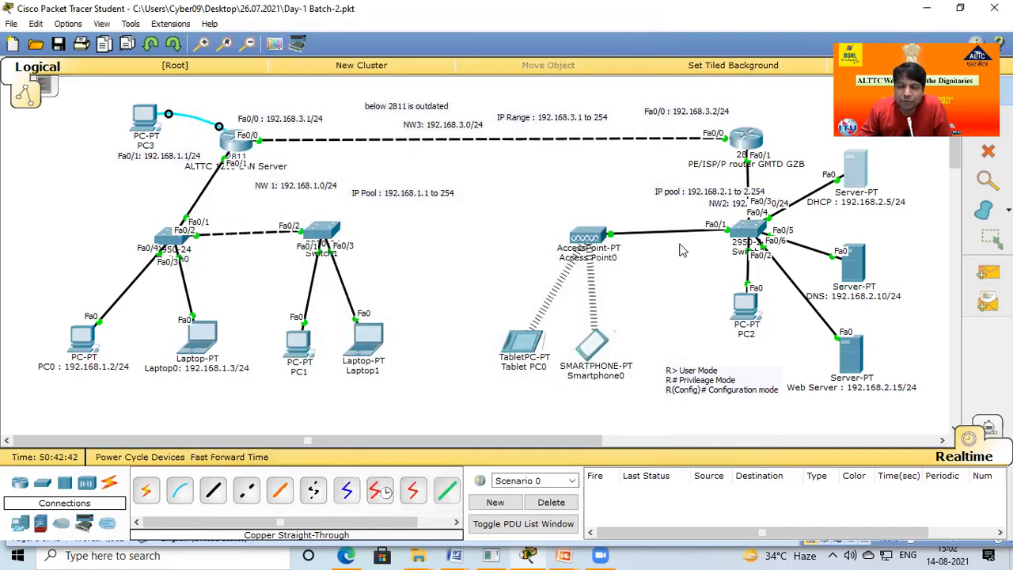
{"action": "left_click", "coordinate": [747, 317]}
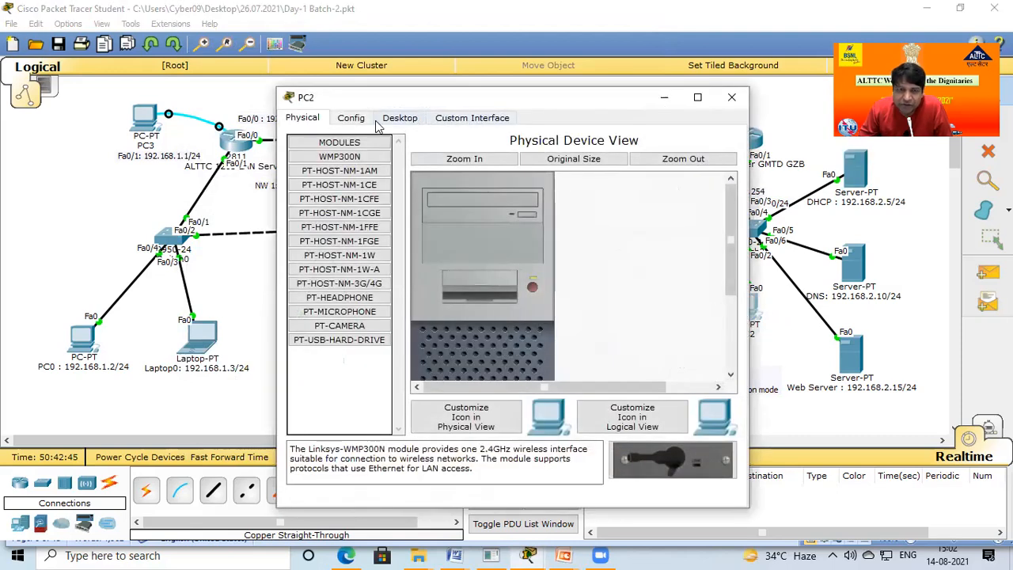
{"action": "left_click", "coordinate": [351, 118]}
{"action": "left_click", "coordinate": [399, 118]}
{"action": "left_click", "coordinate": [473, 118]}
{"action": "left_click", "coordinate": [350, 118]}
{"action": "left_click", "coordinate": [400, 118]}
{"action": "left_click", "coordinate": [472, 118]}
{"action": "left_click", "coordinate": [732, 97]}
{"action": "left_click", "coordinate": [856, 176]}
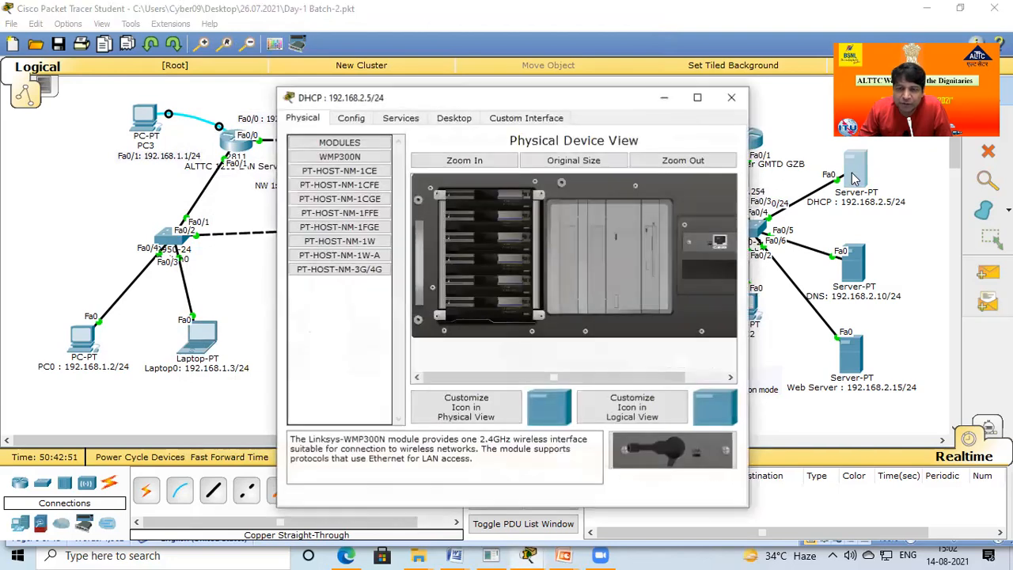
{"action": "left_click", "coordinate": [400, 123]}
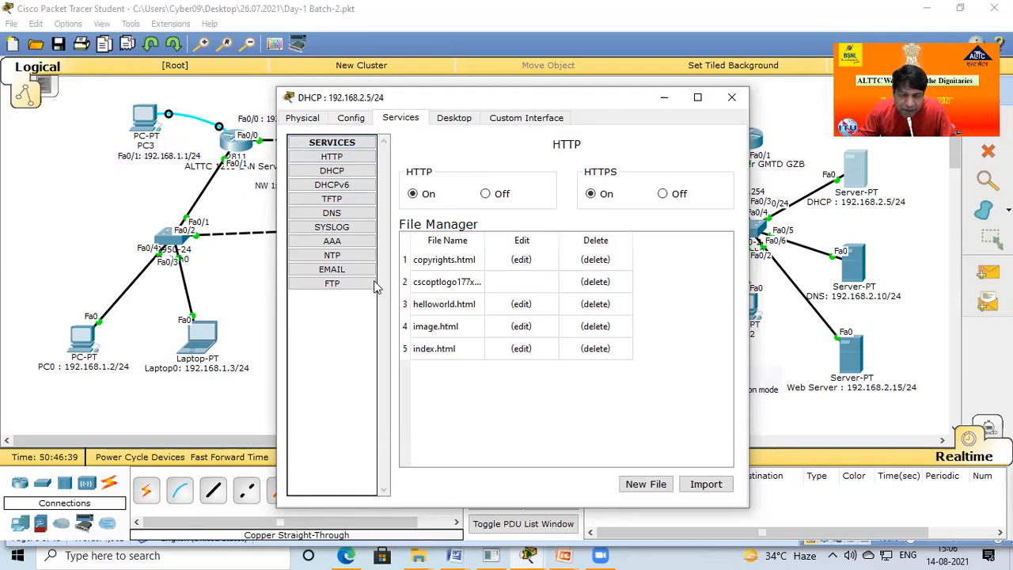
{"action": "left_click", "coordinate": [731, 96]}
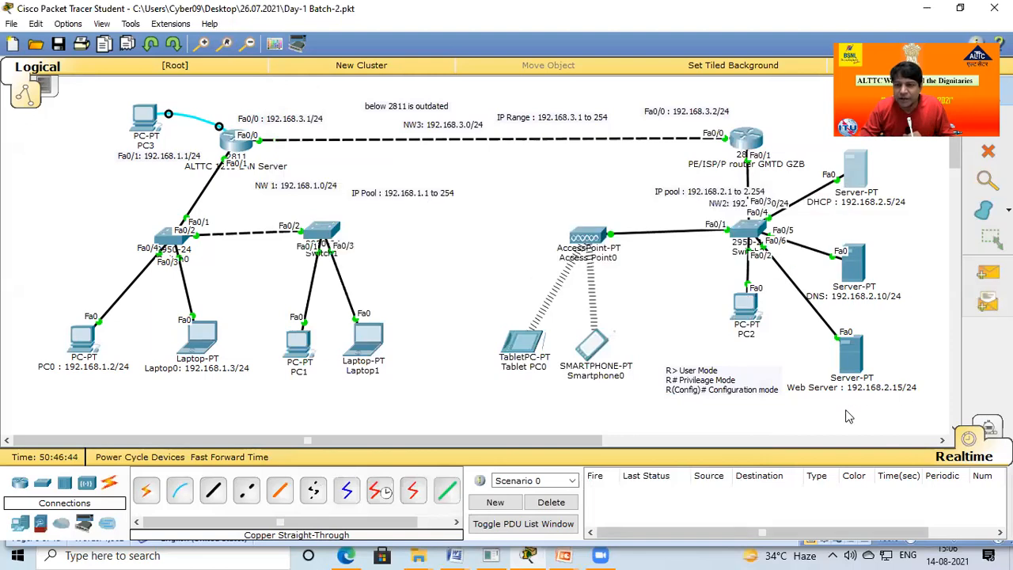
Step: Give the DHCP server's FastEthernet0 interface the static IP address 192.168.2.5 with subnet mask 255.255.255.0
{"action": "left_click", "coordinate": [855, 179]}
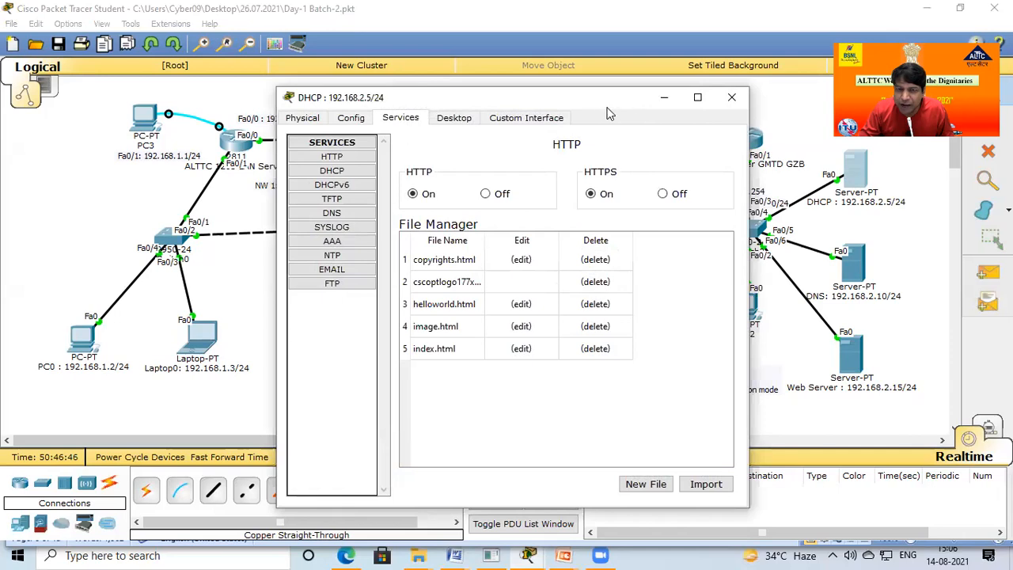
{"action": "left_click_drag", "start_coordinate": [584, 100], "coordinate": [498, 86]}
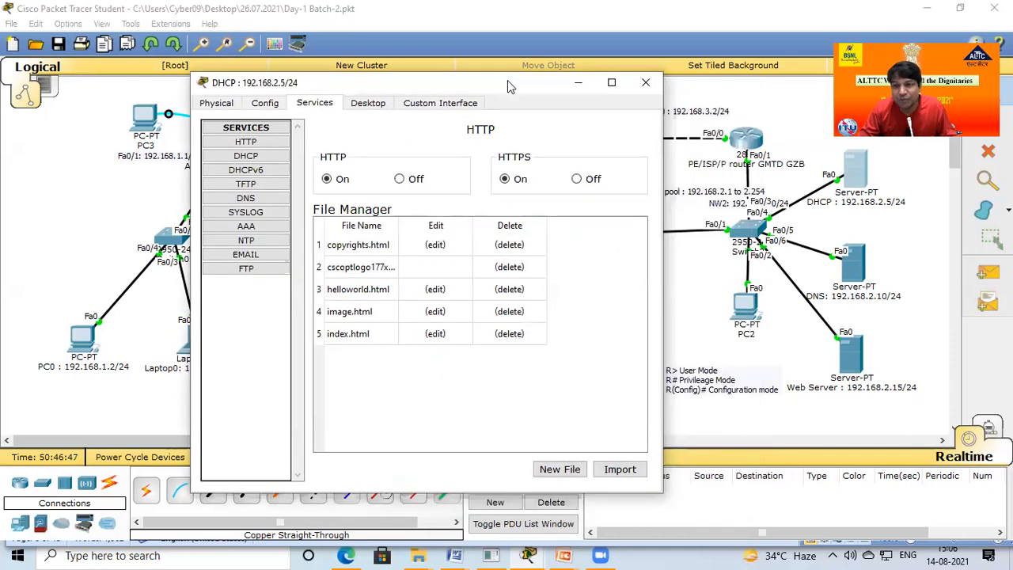
{"action": "left_click", "coordinate": [368, 104]}
{"action": "left_click", "coordinate": [290, 143]}
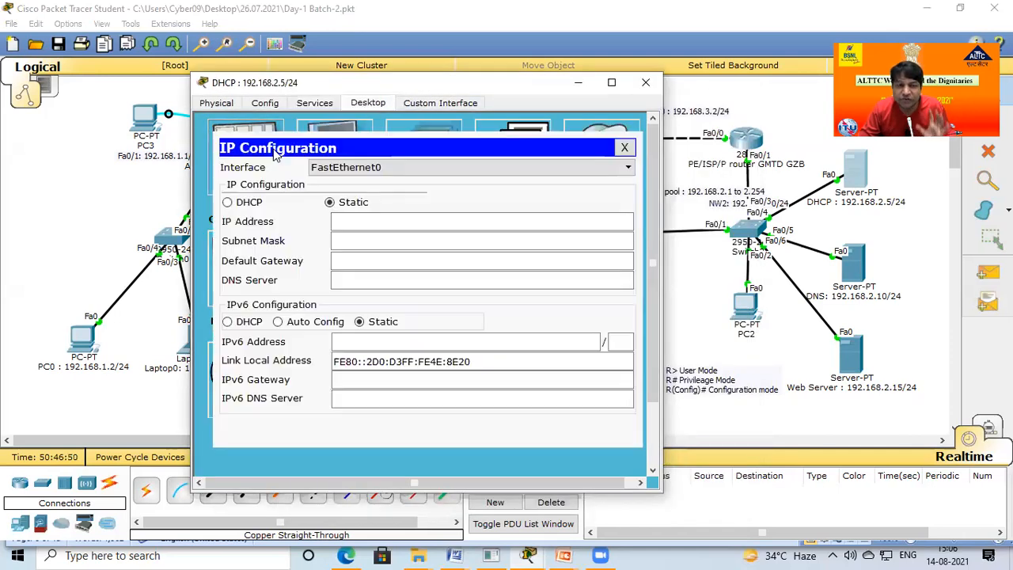
{"action": "left_click", "coordinate": [387, 217]}
{"action": "type", "text": "192.168"}
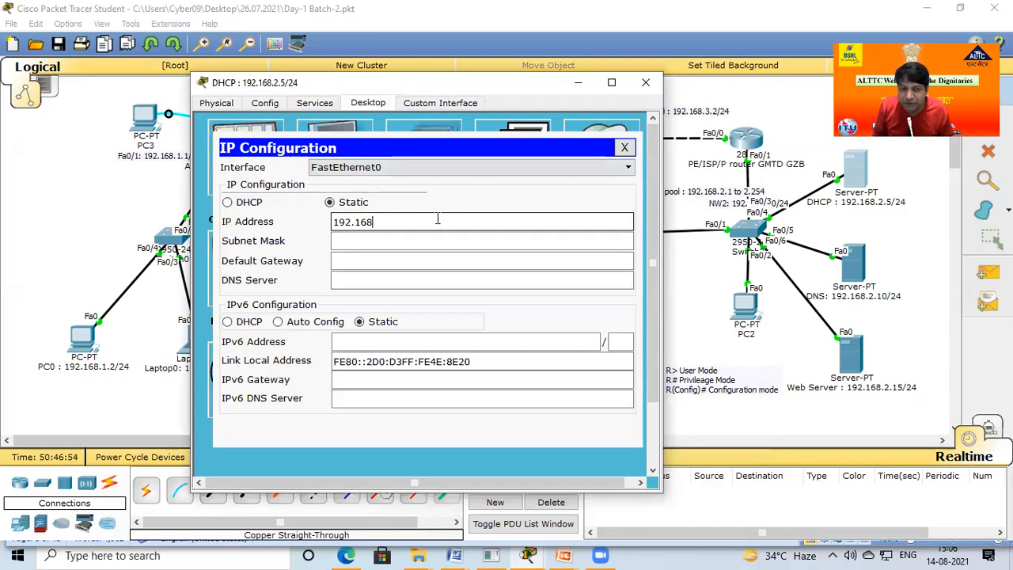
{"action": "type", "text": ".2.5"}
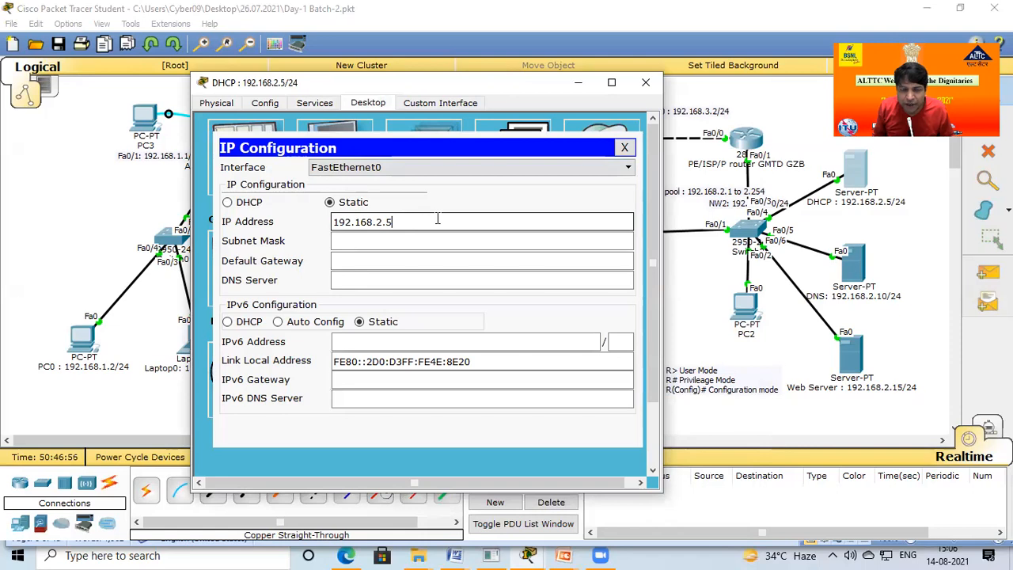
{"action": "key", "text": "Tab"}
Step: Set the DHCP server's default gateway to 192.168.2.1 and its DNS server to 192.168.2.10
{"action": "key", "text": "Tab"}
{"action": "type", "text": "192.168."}
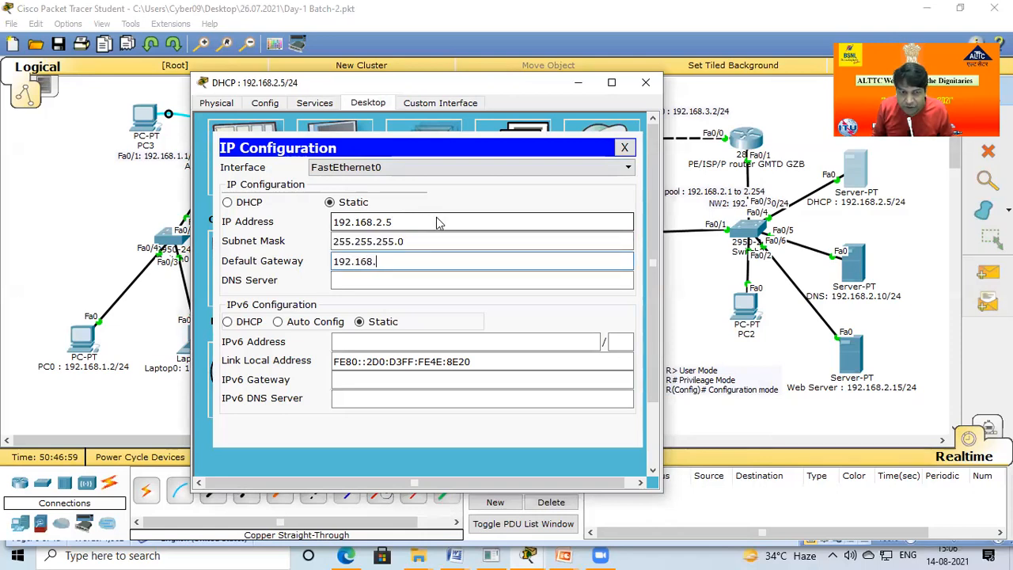
{"action": "type", "text": "2."}
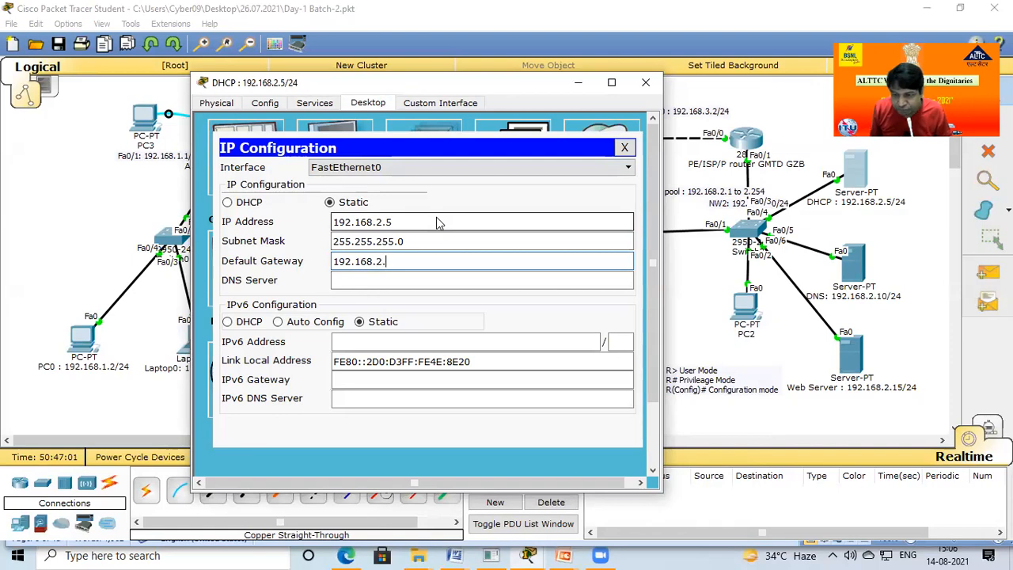
{"action": "type", "text": "1"}
{"action": "key", "text": "Tab"}
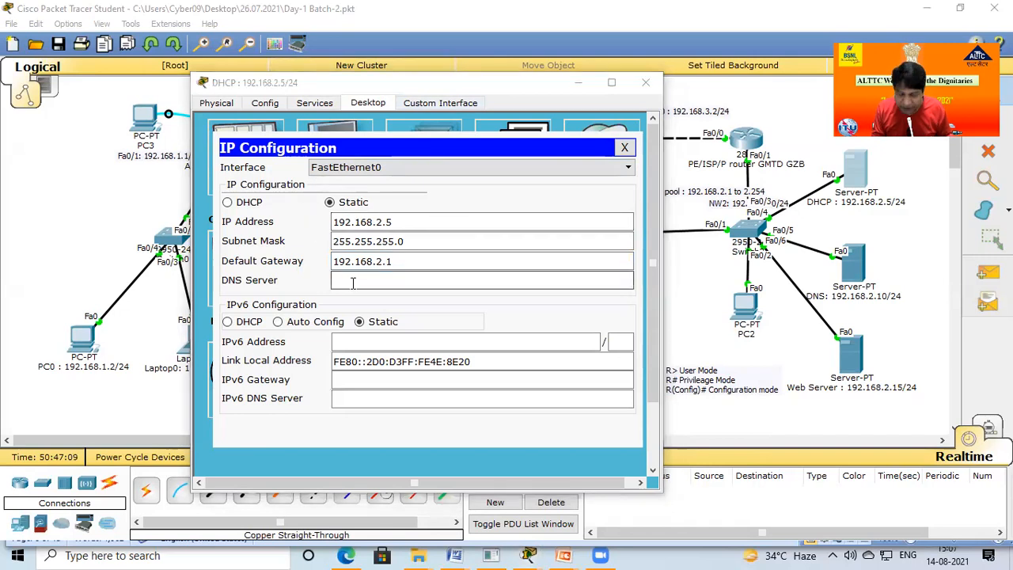
{"action": "left_click", "coordinate": [353, 282]}
{"action": "type", "text": "192.168"}
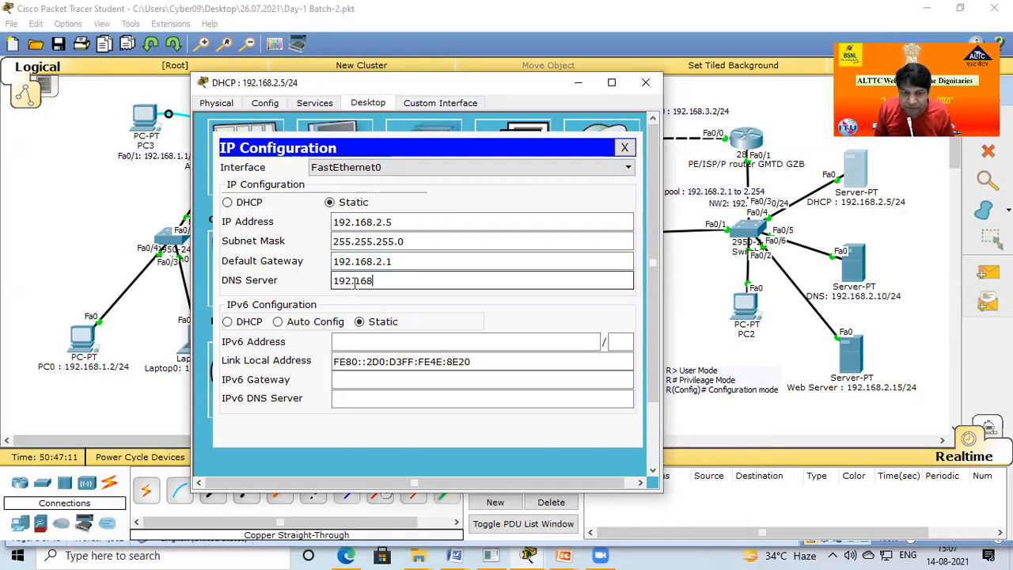
{"action": "type", "text": ".2.10"}
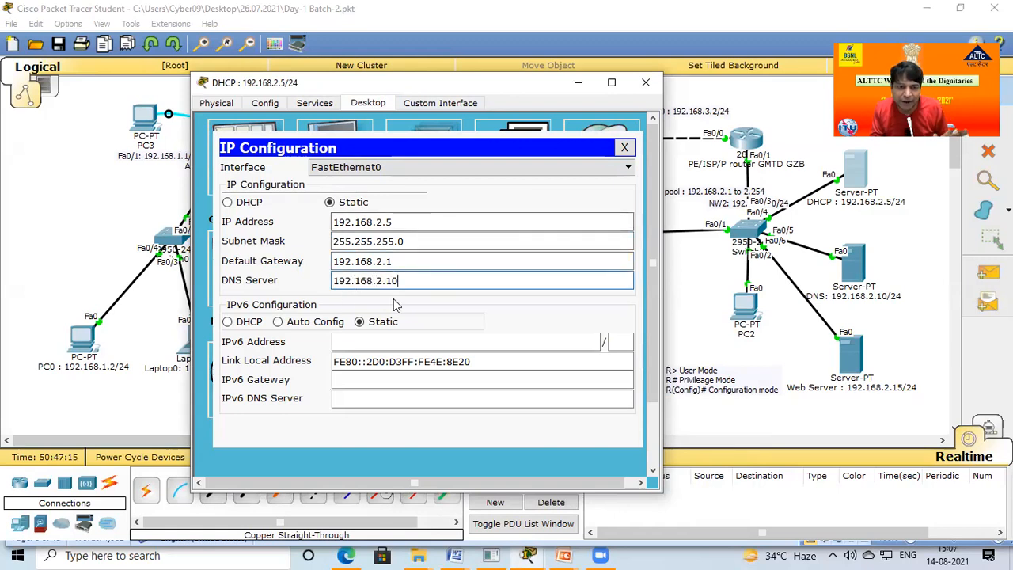
{"action": "left_click", "coordinate": [644, 82]}
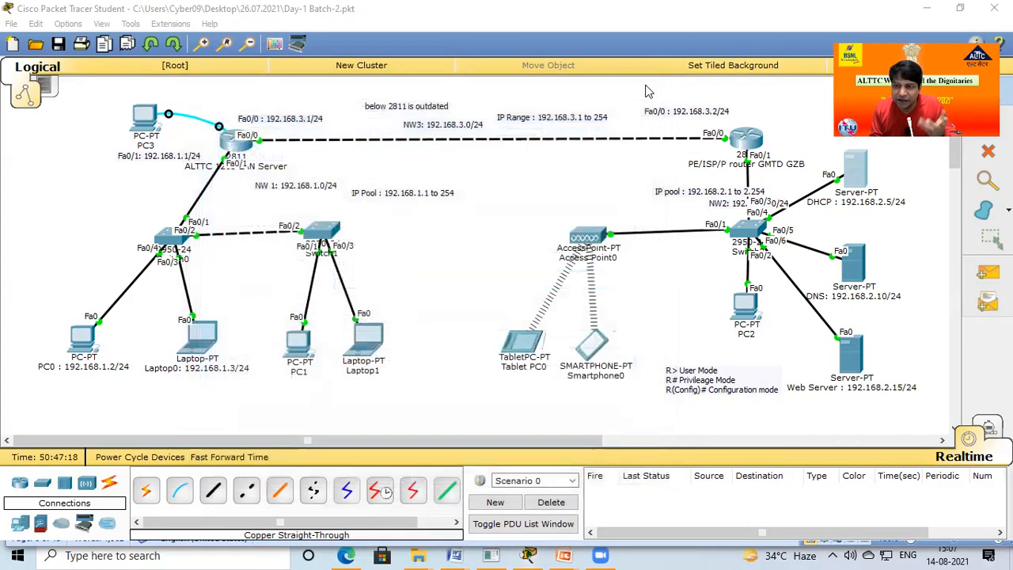
Step: Give the DNS server's FastEthernet0 interface the static IP address 192.168.2.10 with subnet mask 255.255.255.0
{"action": "left_click", "coordinate": [853, 289]}
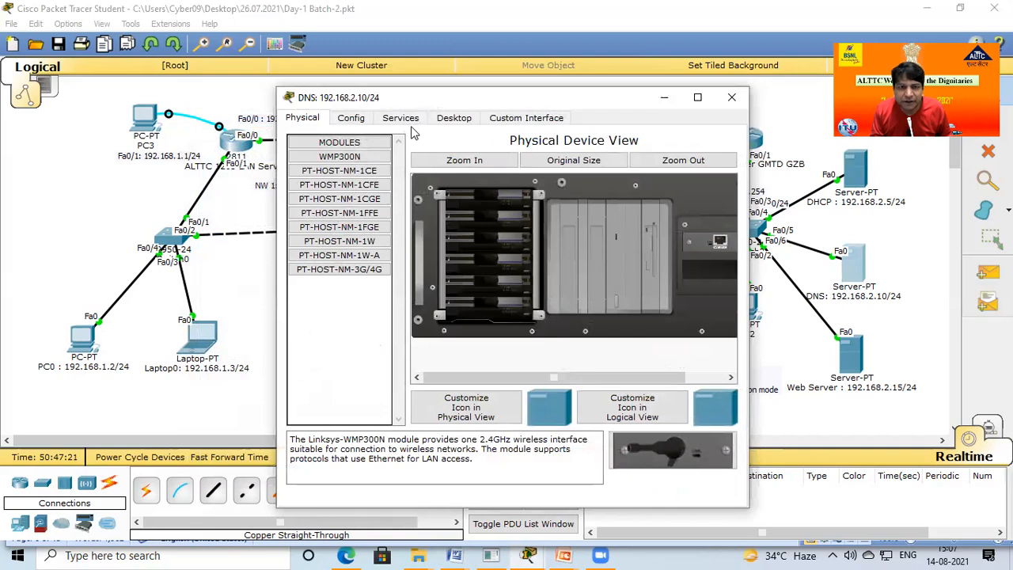
{"action": "left_click", "coordinate": [453, 117]}
{"action": "left_click", "coordinate": [331, 178]}
{"action": "left_click", "coordinate": [445, 239]}
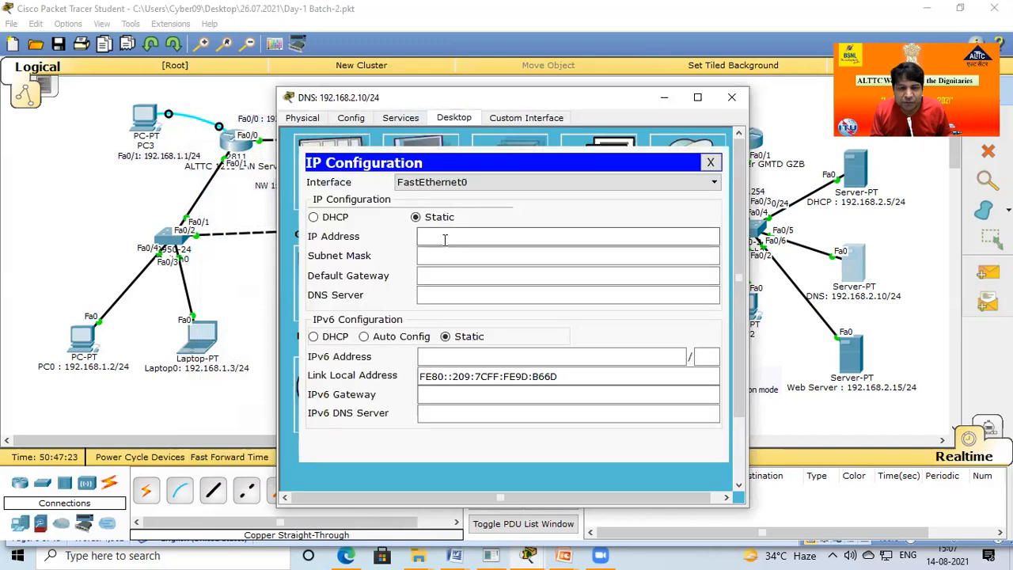
{"action": "left_click", "coordinate": [475, 238]}
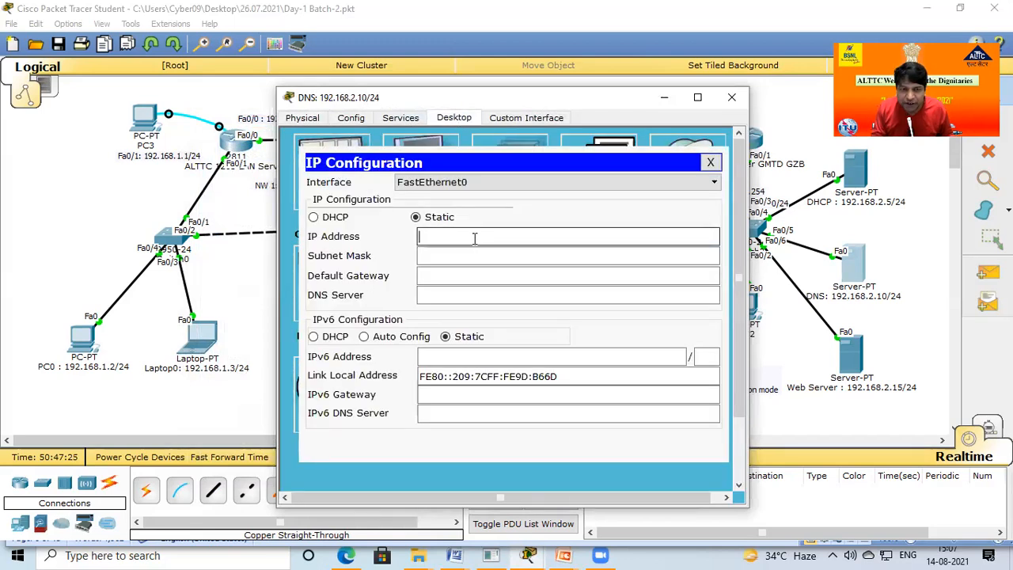
{"action": "type", "text": "192.157"}
{"action": "key", "text": "BackSpace"}
{"action": "key", "text": "BackSpace"}
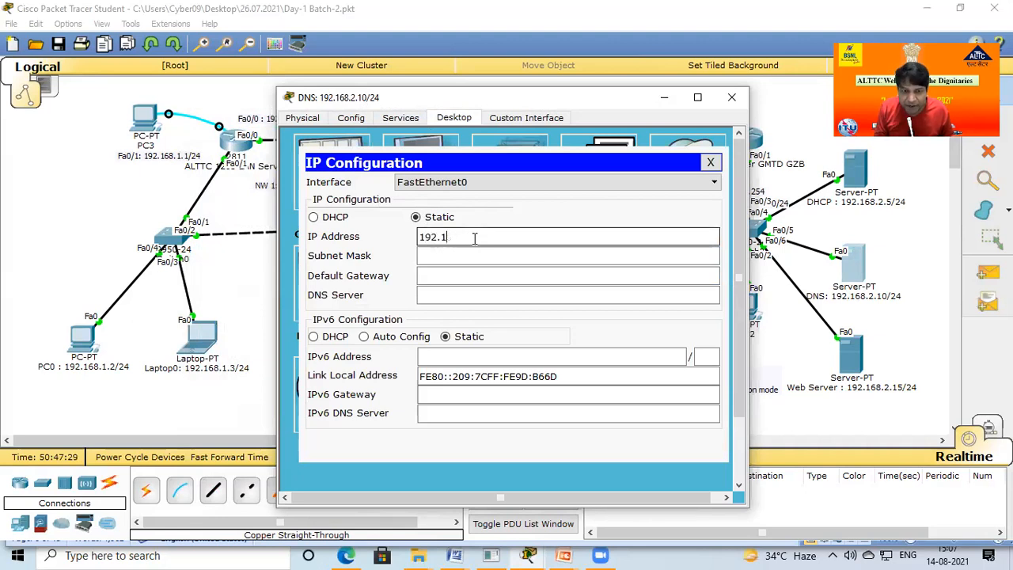
{"action": "type", "text": "68.2."}
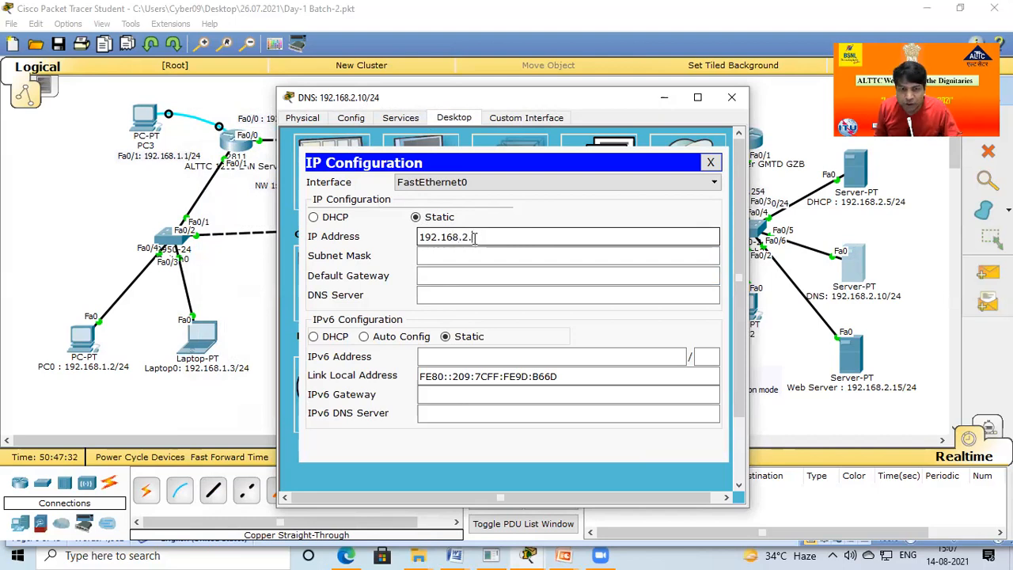
{"action": "type", "text": "10"}
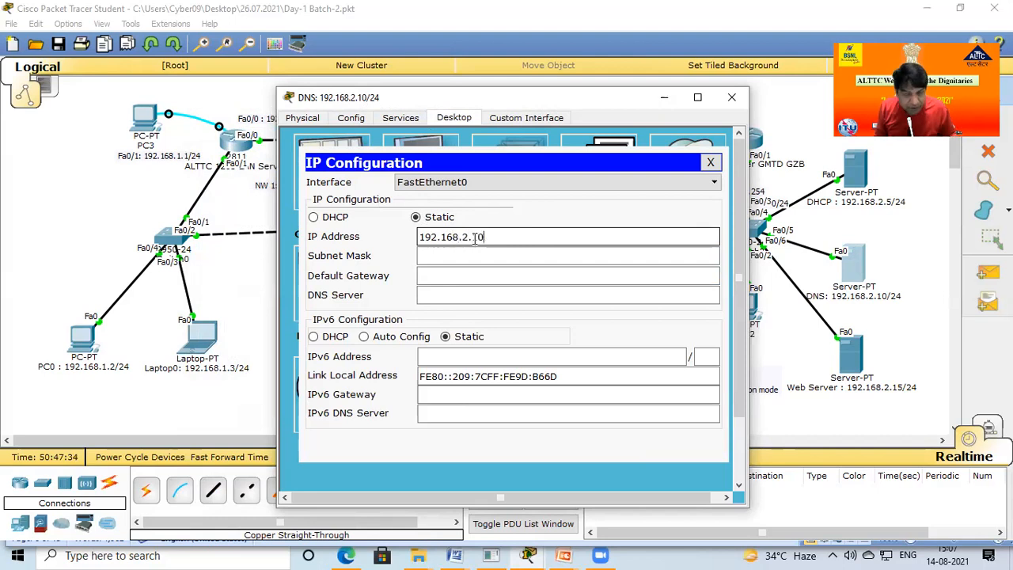
{"action": "key", "text": "Tab"}
{"action": "key", "text": "Tab"}
Step: Set both the default gateway and the DNS server address of the DNS server to 192.168.2.10, and close its configuration
{"action": "type", "text": "192.1"}
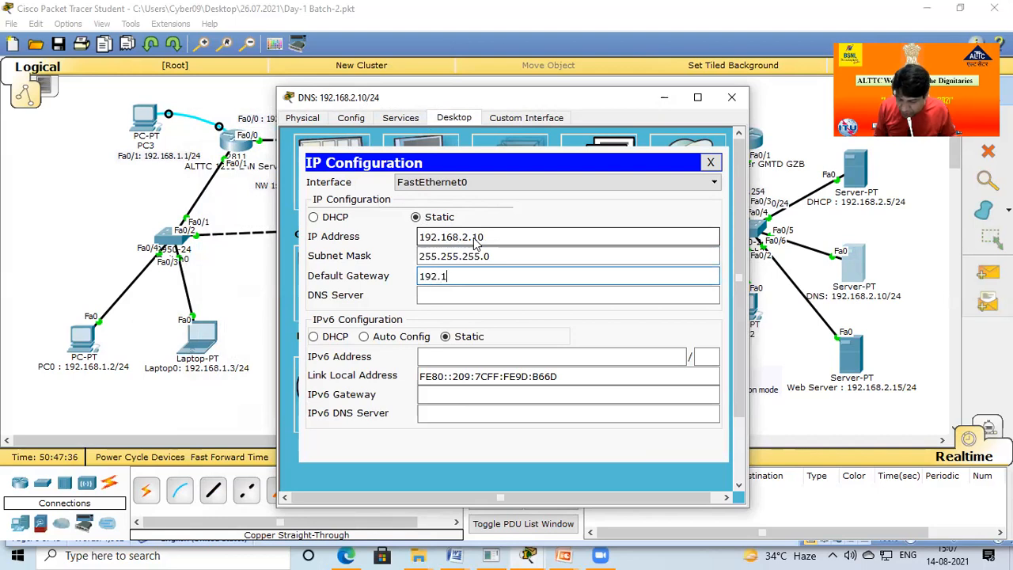
{"action": "type", "text": "68.2.10"}
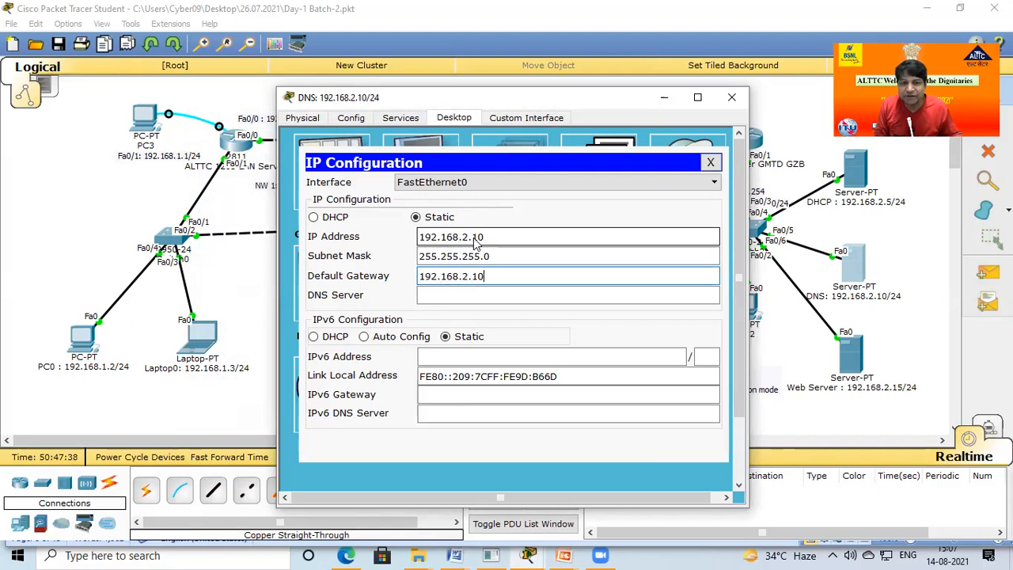
{"action": "left_click", "coordinate": [494, 299]}
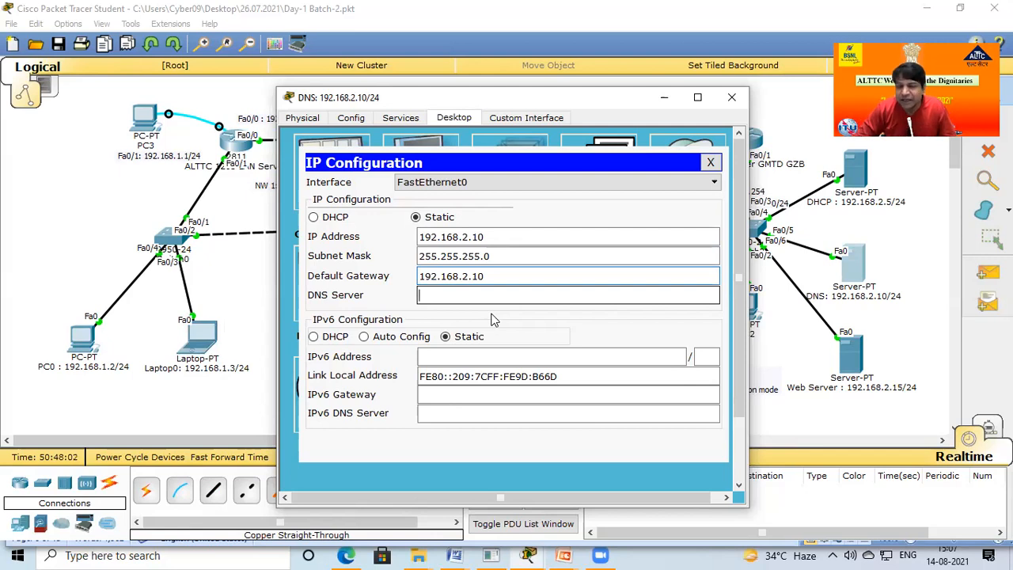
{"action": "type", "text": "192.168.2.10"}
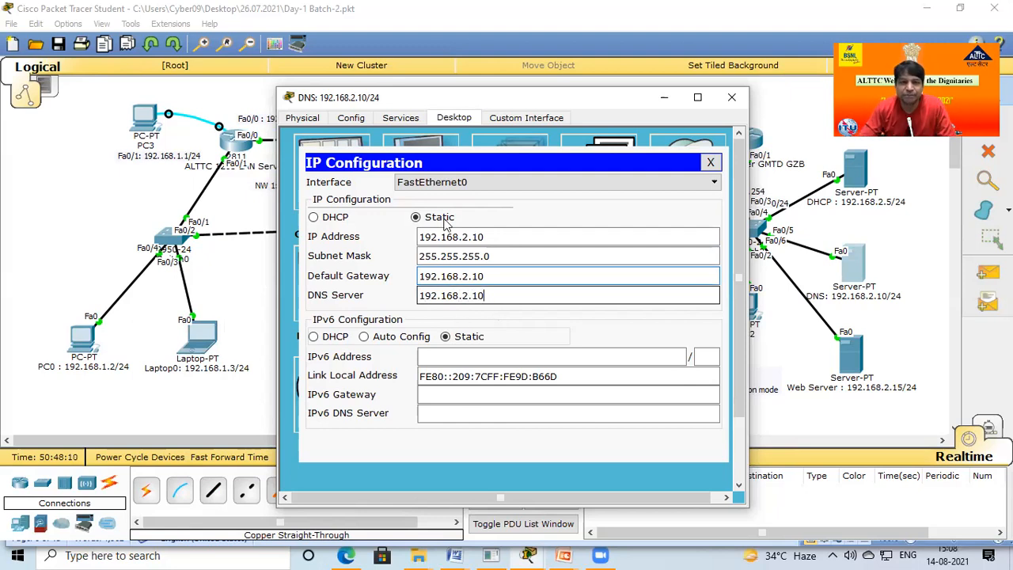
{"action": "left_click", "coordinate": [436, 45]}
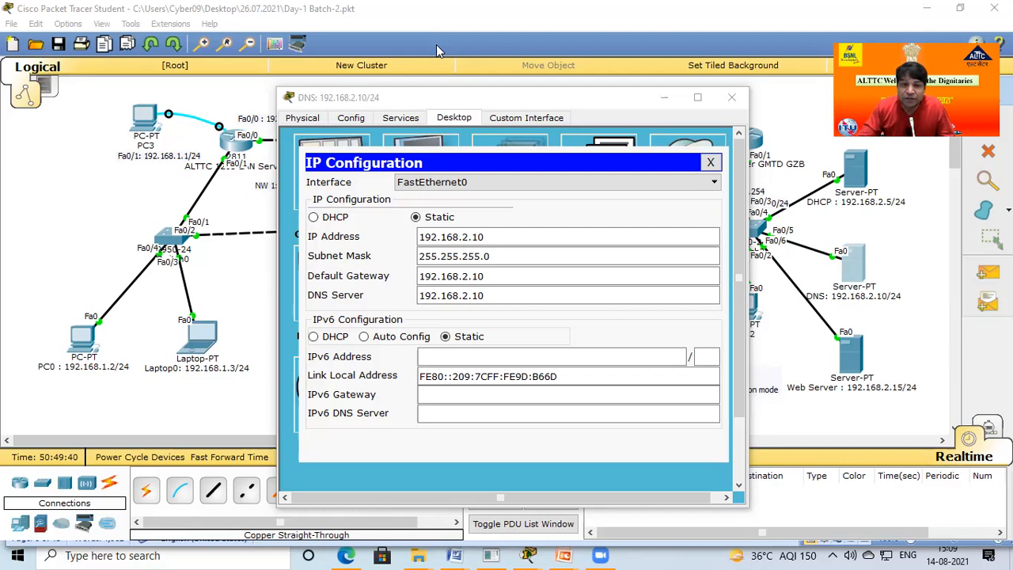
{"action": "left_click", "coordinate": [369, 296]}
{"action": "left_click", "coordinate": [732, 97]}
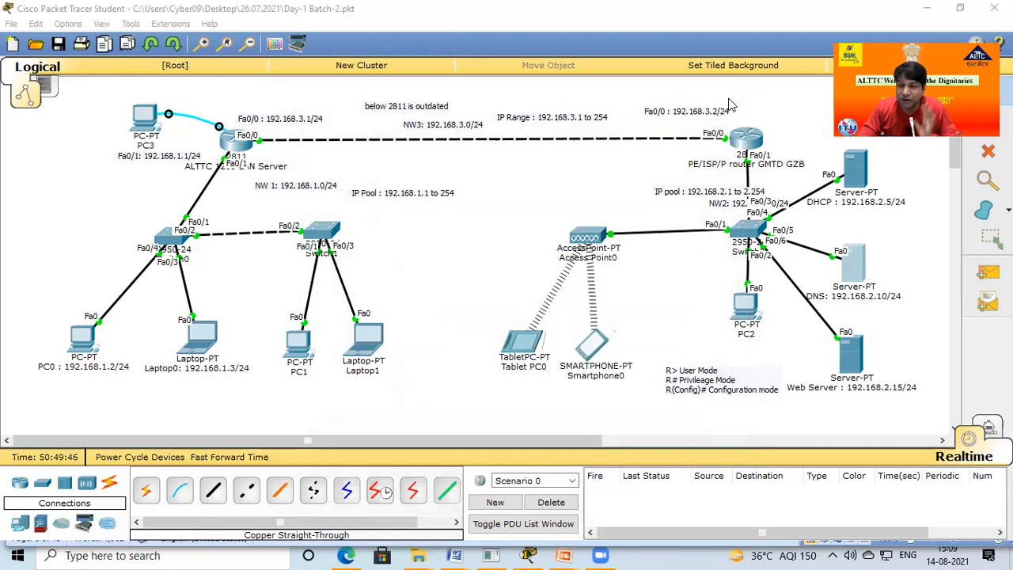
Step: Give the web server's FastEthernet0 interface the static IP address 192.168.2.15 with subnet mask 255.255.255.0
{"action": "left_click", "coordinate": [851, 362]}
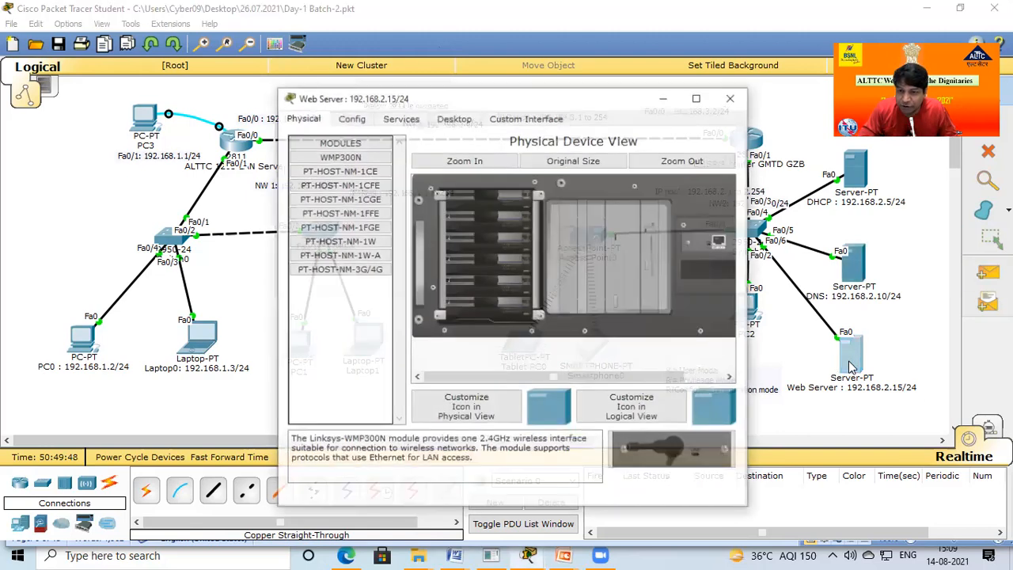
{"action": "left_click", "coordinate": [455, 119]}
{"action": "left_click", "coordinate": [336, 177]}
{"action": "left_click", "coordinate": [545, 236]}
{"action": "type", "text": "192.168.2.1"}
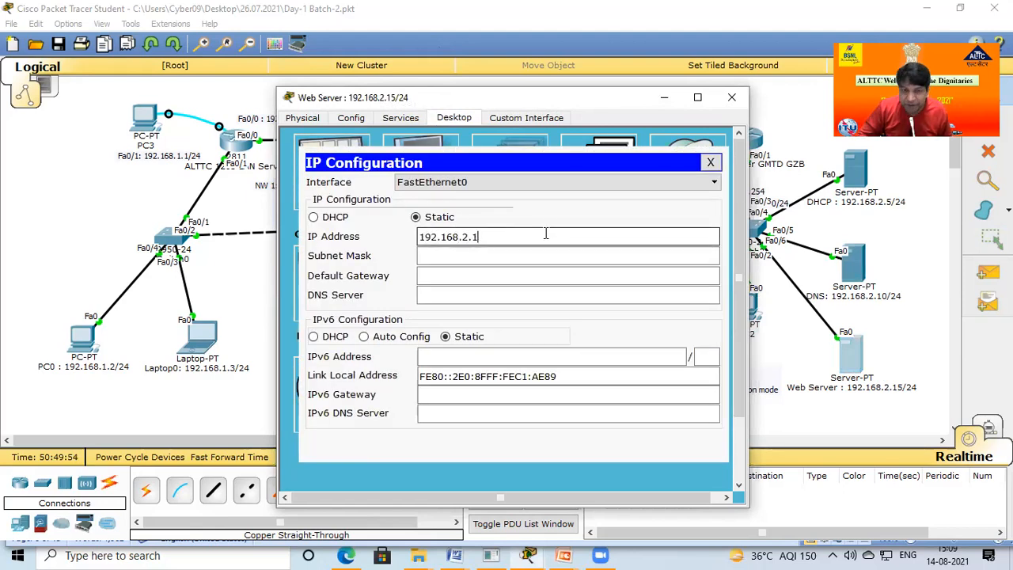
{"action": "type", "text": "5"}
{"action": "key", "text": "Tab"}
{"action": "key", "text": "Tab"}
Step: Set the web server's default gateway to 192.168.2.1 and its DNS server to 192.168.2.10, and close its configuration
{"action": "type", "text": "192.168.2.1"}
{"action": "key", "text": "Tab"}
{"action": "type", "text": "192.168.2."}
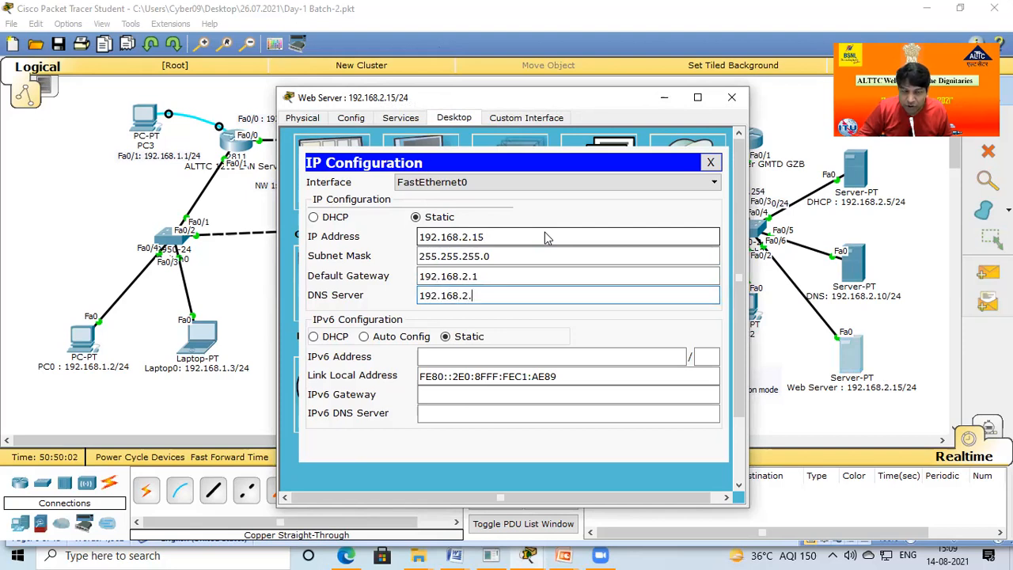
{"action": "type", "text": "10"}
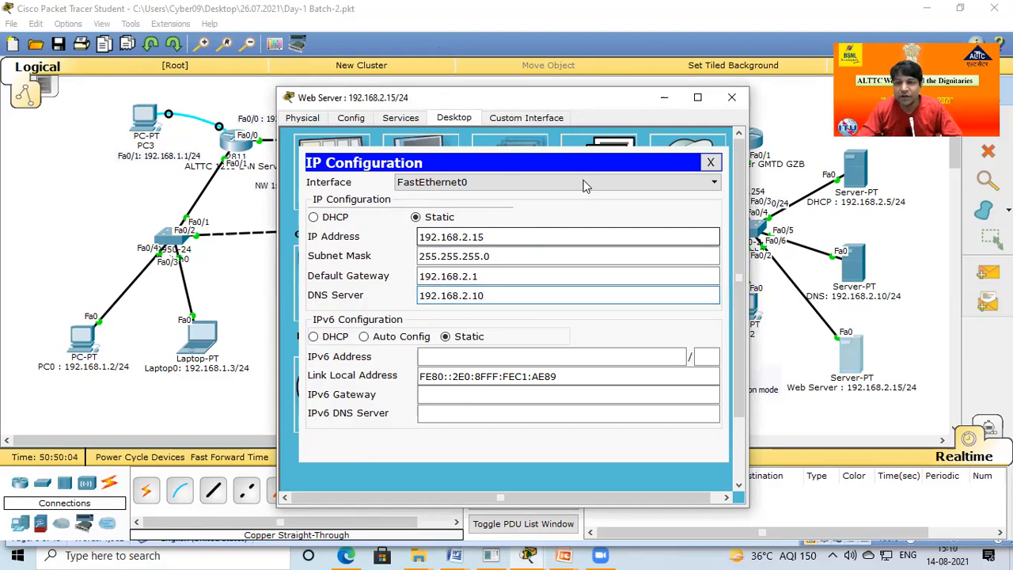
{"action": "left_click", "coordinate": [732, 97]}
{"action": "left_click_drag", "start_coordinate": [792, 128], "coordinate": [869, 343]}
{"action": "left_click", "coordinate": [775, 295]}
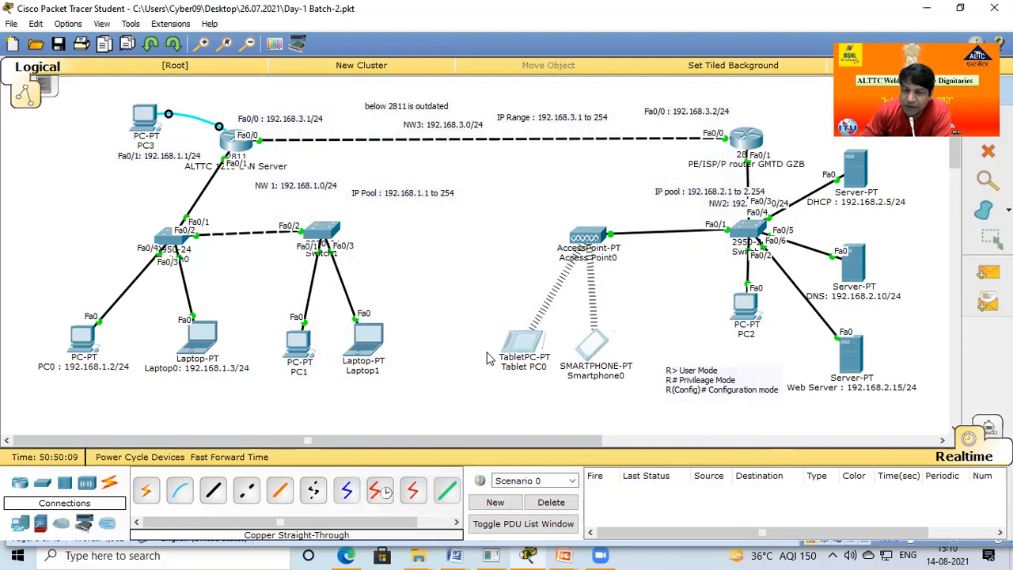
Step: In the DHCP server's DHCP service, set serverPool's default gateway to 192.168.2.1 and its DNS server to 192.168.2.10
{"action": "mouse_move", "coordinate": [861, 182]}
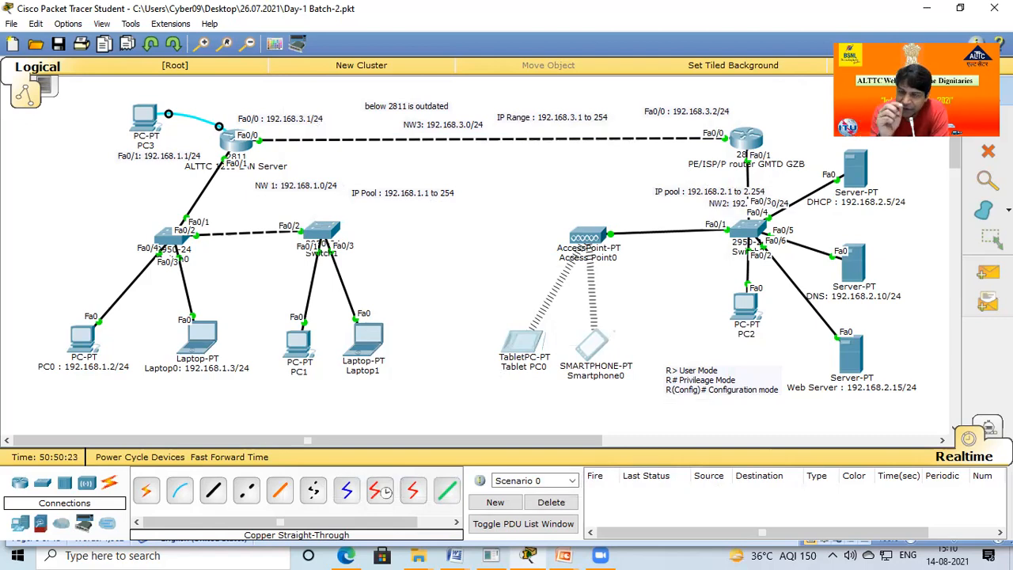
{"action": "left_click", "coordinate": [853, 186]}
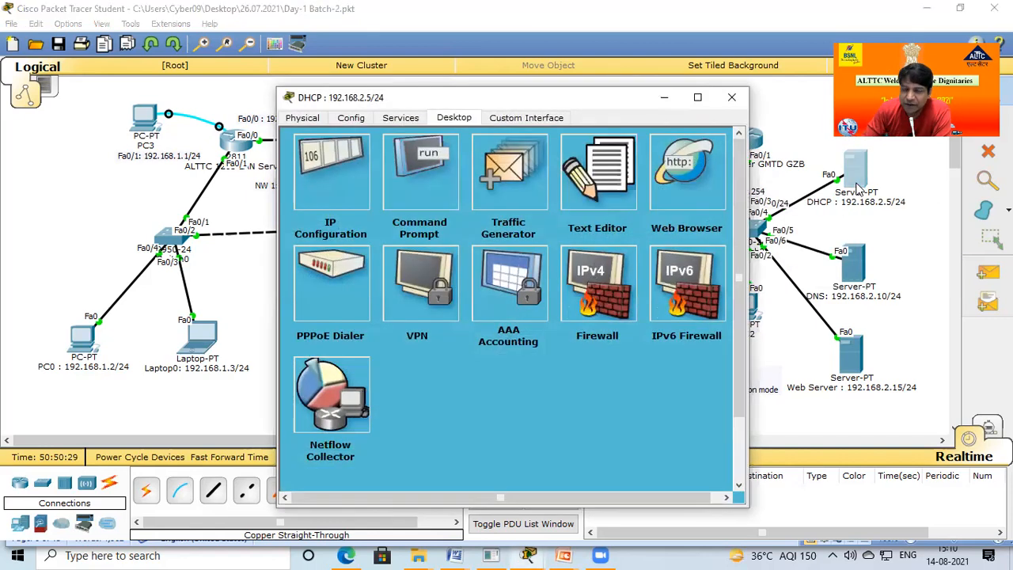
{"action": "left_click", "coordinate": [403, 119]}
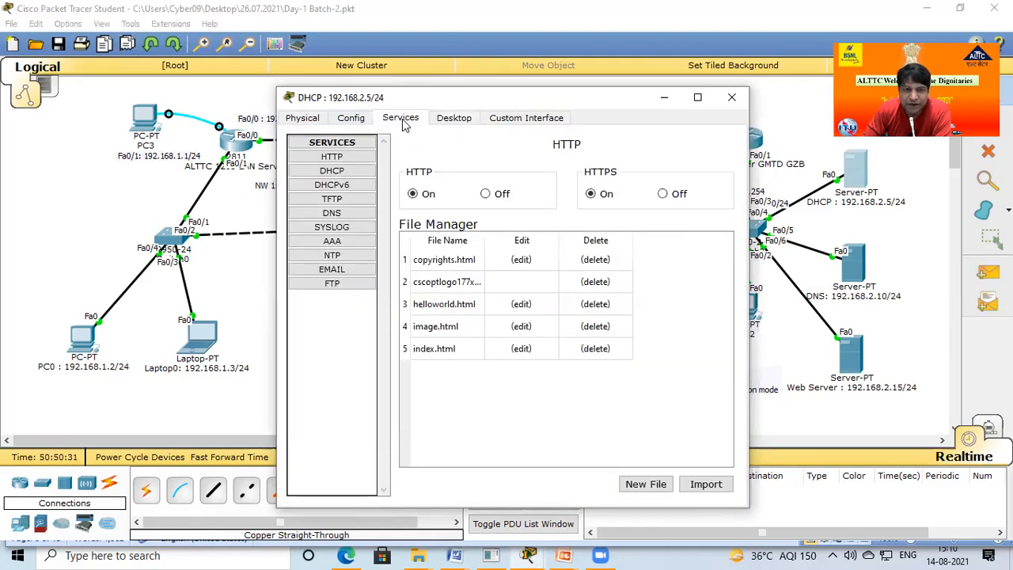
{"action": "left_click", "coordinate": [356, 170]}
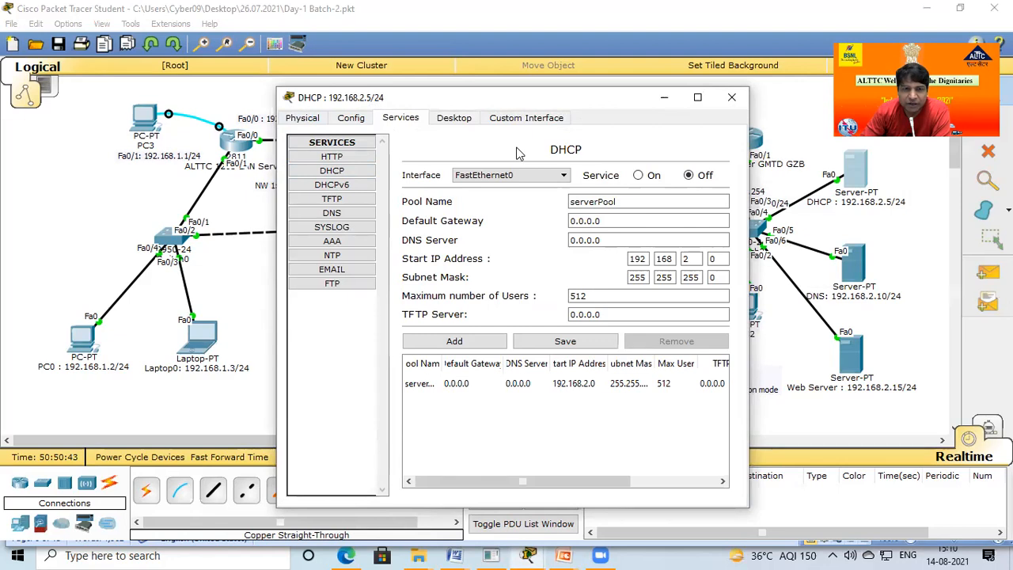
{"action": "triple_click", "coordinate": [583, 221]}
{"action": "type", "text": "19"}
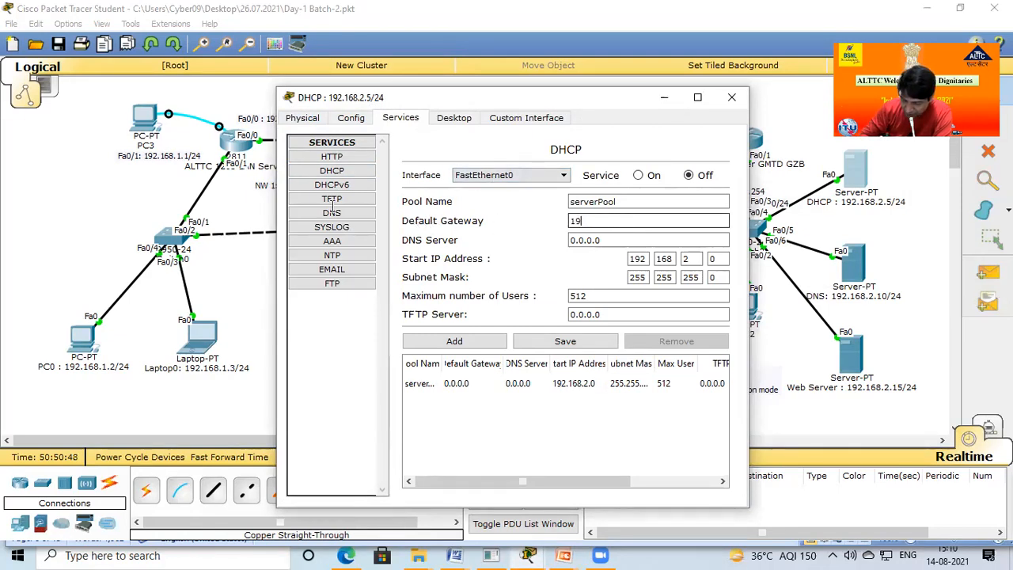
{"action": "type", "text": "2.168.2.1"}
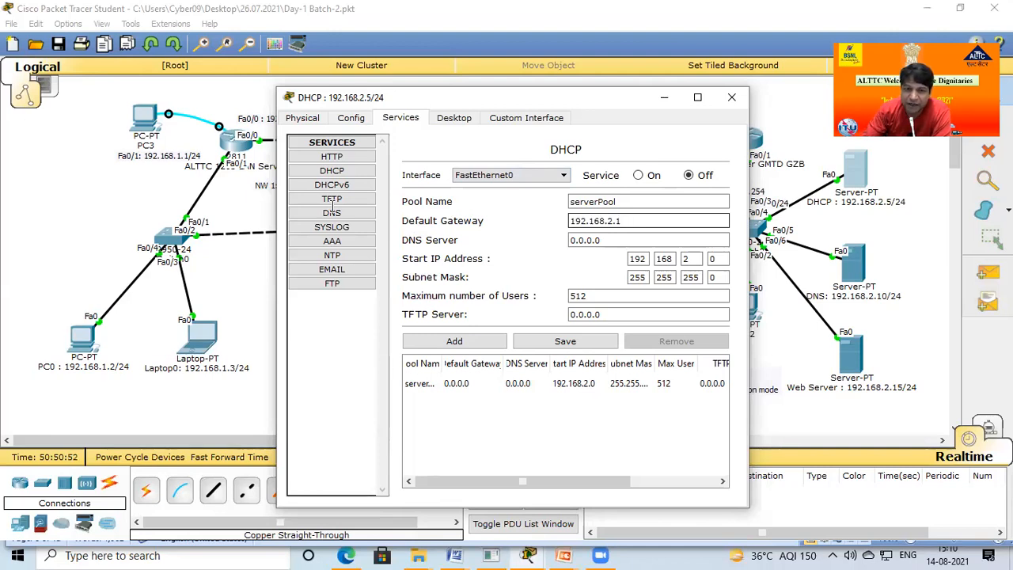
{"action": "key", "text": "Tab"}
{"action": "type", "text": "192.168.2.10"}
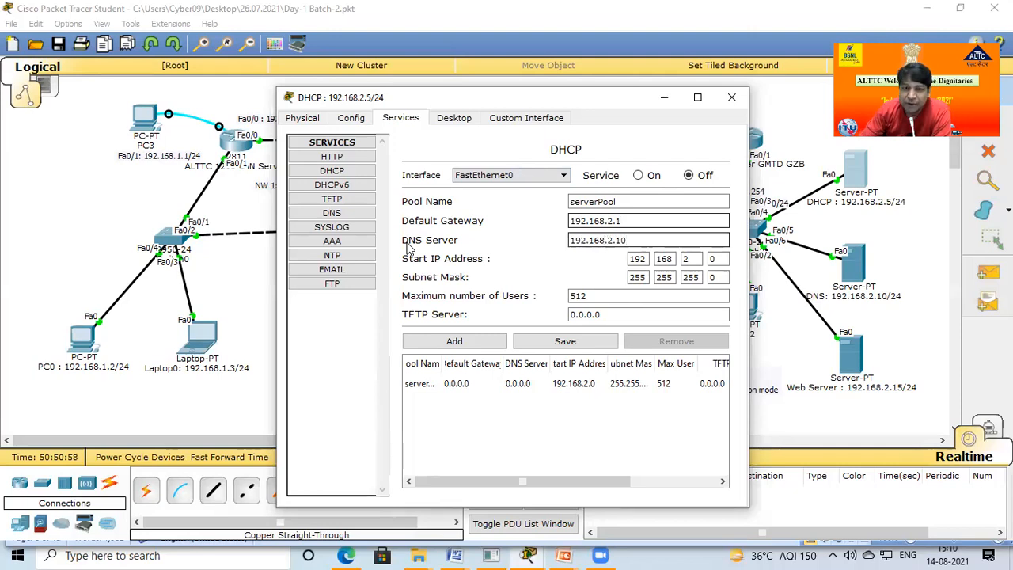
Step: Set serverPool's start IP address to 192.168.2.20 and its maximum number of users to 200, and save the pool
{"action": "left_click", "coordinate": [712, 259]}
{"action": "type", "text": "20"}
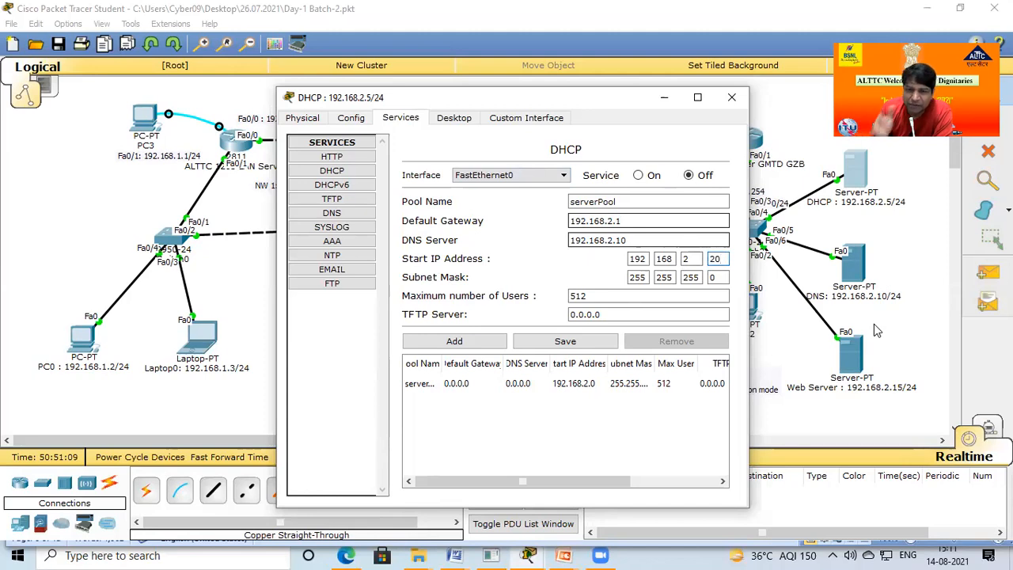
{"action": "left_click", "coordinate": [601, 297]}
{"action": "left_click_drag", "start_coordinate": [601, 297], "coordinate": [449, 293]}
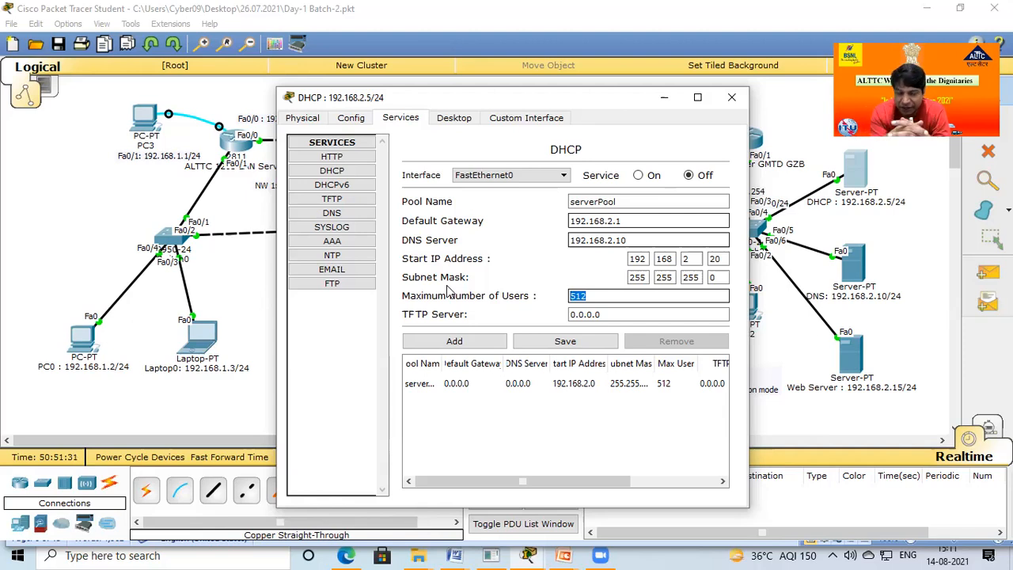
{"action": "type", "text": "4"}
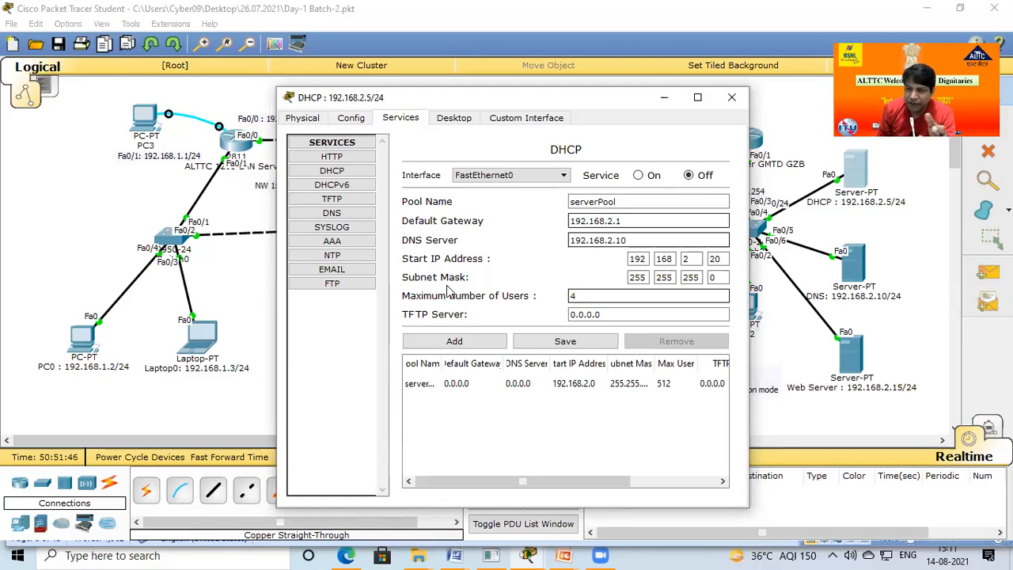
{"action": "key", "text": "BackSpace"}
{"action": "type", "text": "1"}
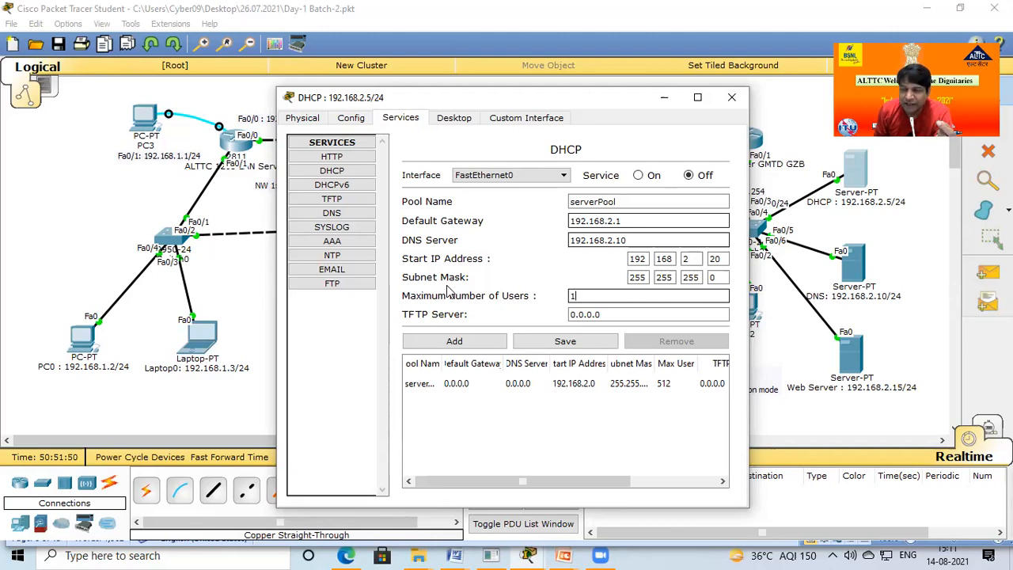
{"action": "key", "text": "BackSpace"}
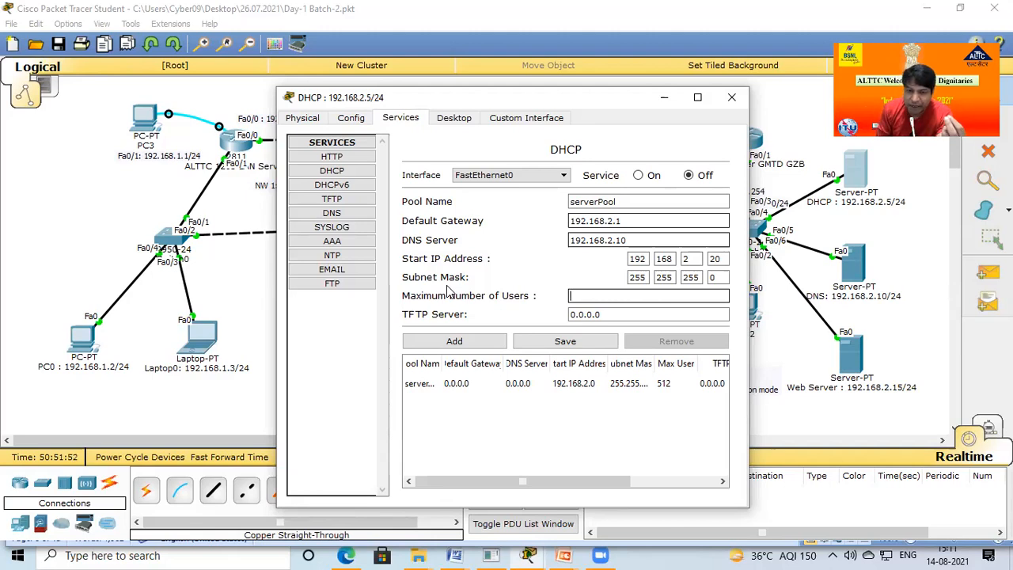
{"action": "type", "text": "2"}
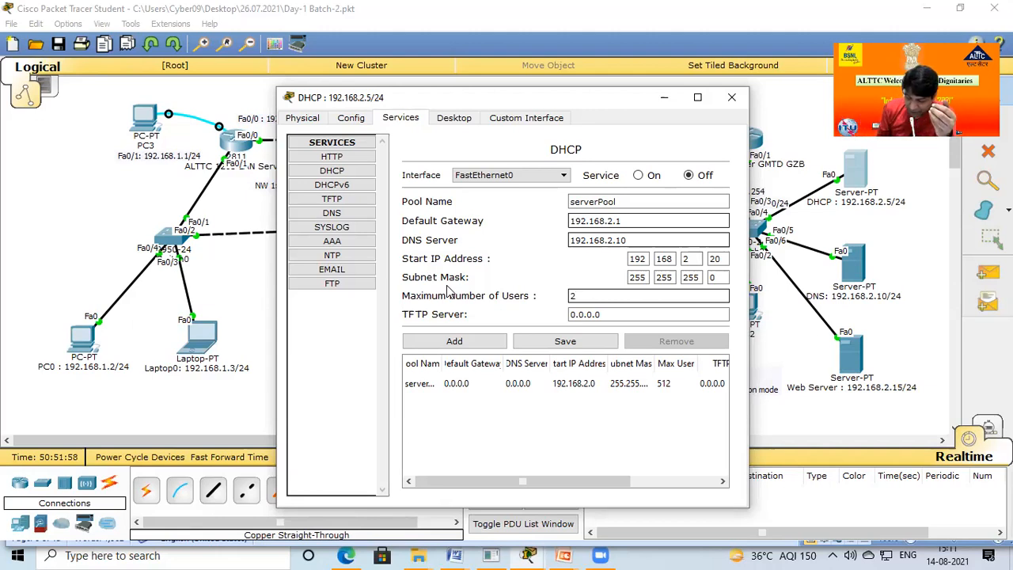
{"action": "type", "text": "2"}
{"action": "key", "text": "BackSpace"}
{"action": "type", "text": "00"}
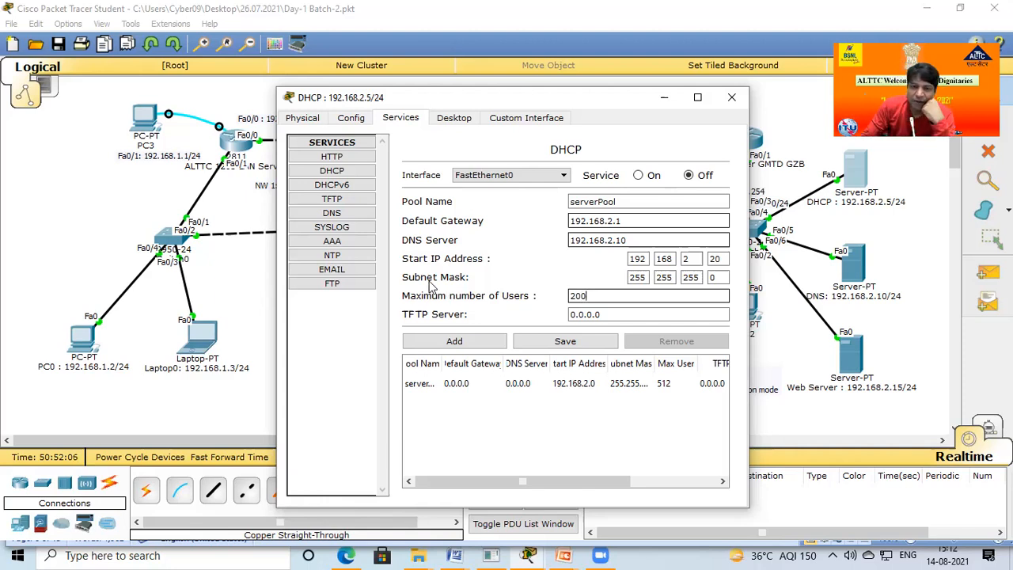
{"action": "left_click", "coordinate": [565, 346]}
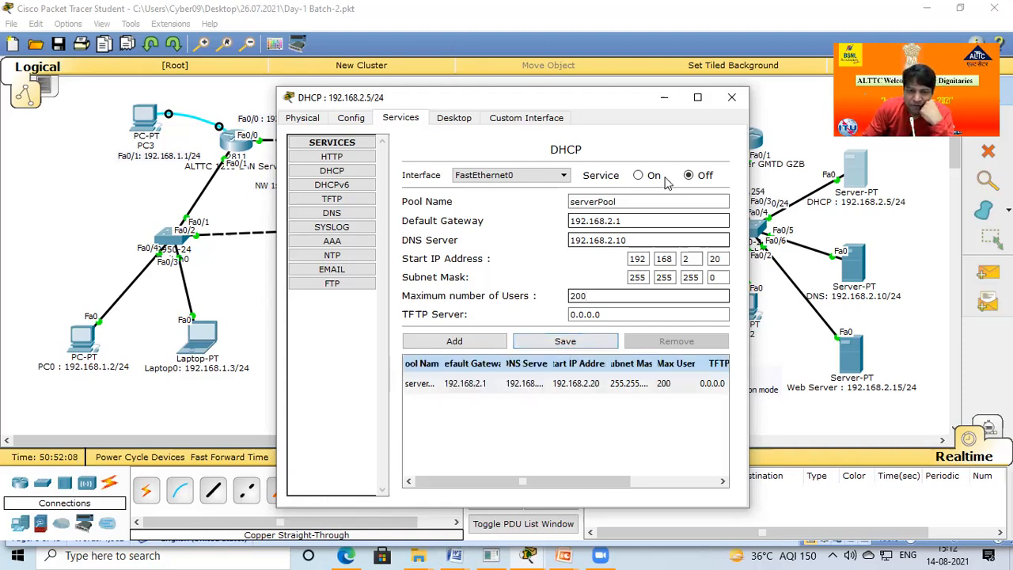
Step: Turn on the DHCP service for the server's FastEthernet0 interface, save the pool again and close the server's configuration
{"action": "left_click", "coordinate": [638, 175]}
{"action": "left_click", "coordinate": [565, 347]}
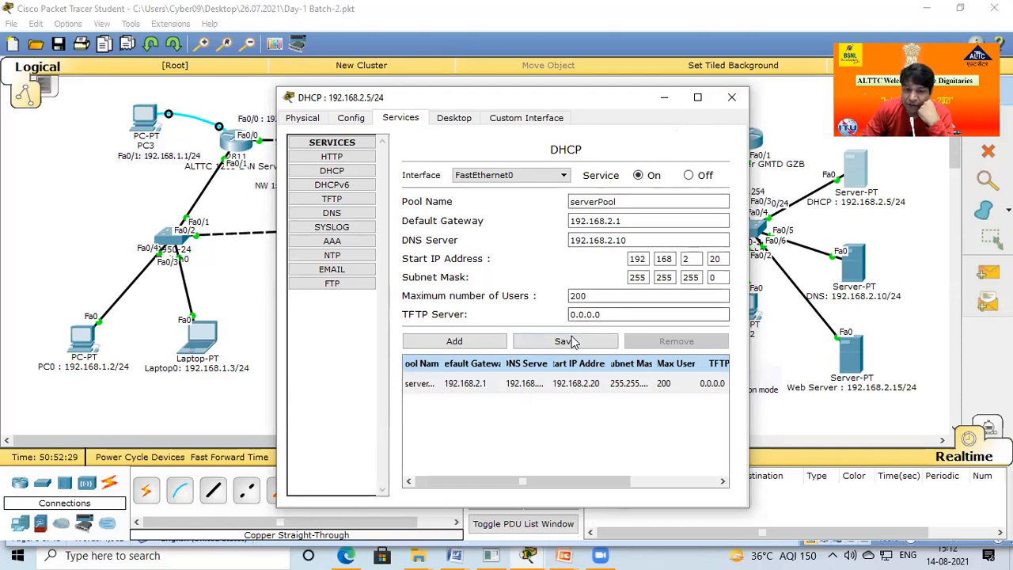
{"action": "left_click", "coordinate": [732, 97]}
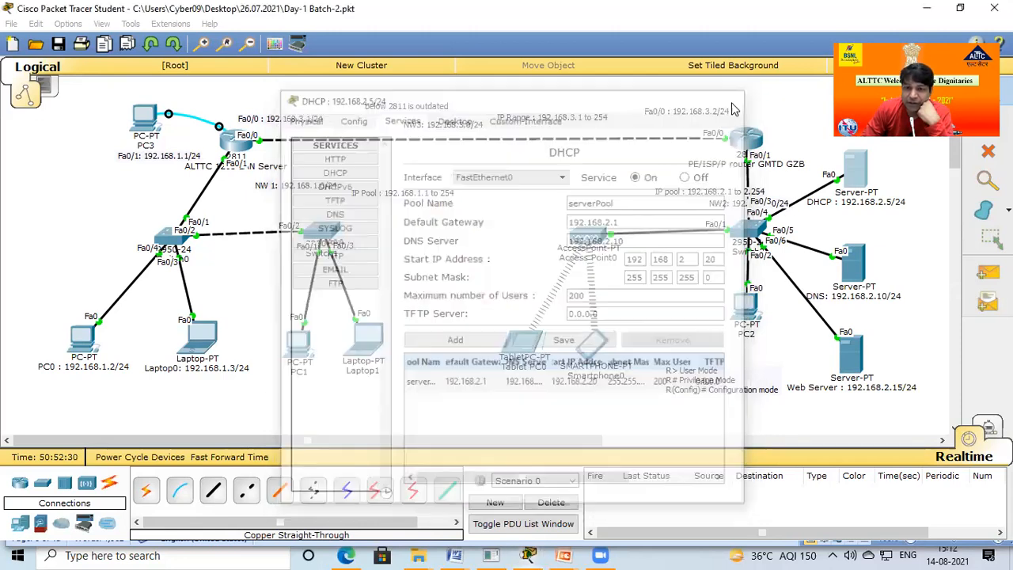
Step: Check the IP settings that Tablet PC0's Wireless0 interface receives through DHCP
{"action": "left_click", "coordinate": [518, 348]}
{"action": "left_click", "coordinate": [348, 162]}
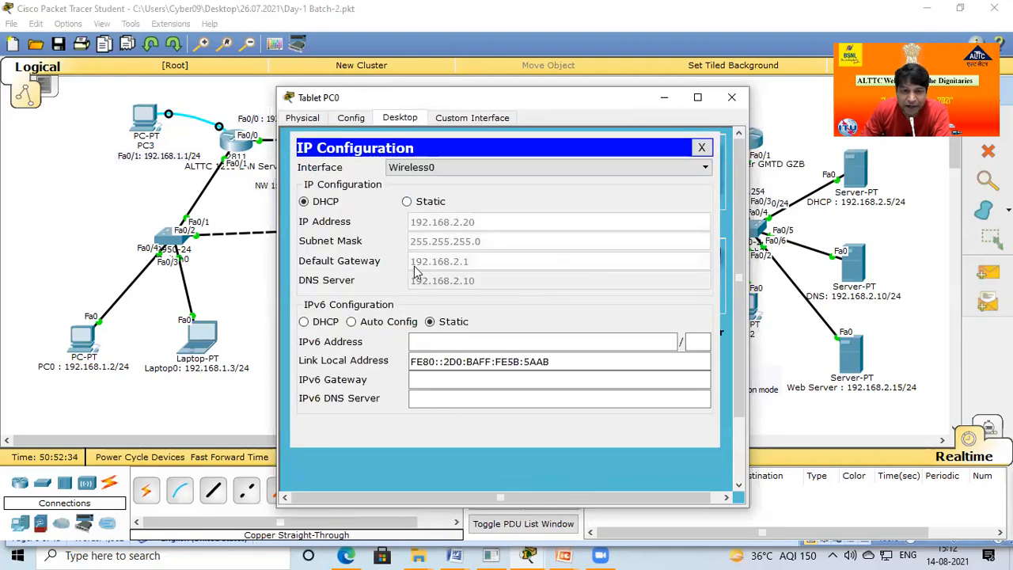
Step: Switch Smartphone0's Wireless0 IP configuration to static and back to DHCP to request a fresh address, and close its window
{"action": "left_click", "coordinate": [731, 98]}
{"action": "left_click", "coordinate": [593, 346]}
{"action": "left_click", "coordinate": [400, 117]}
{"action": "left_click", "coordinate": [331, 189]}
{"action": "left_click", "coordinate": [407, 202]}
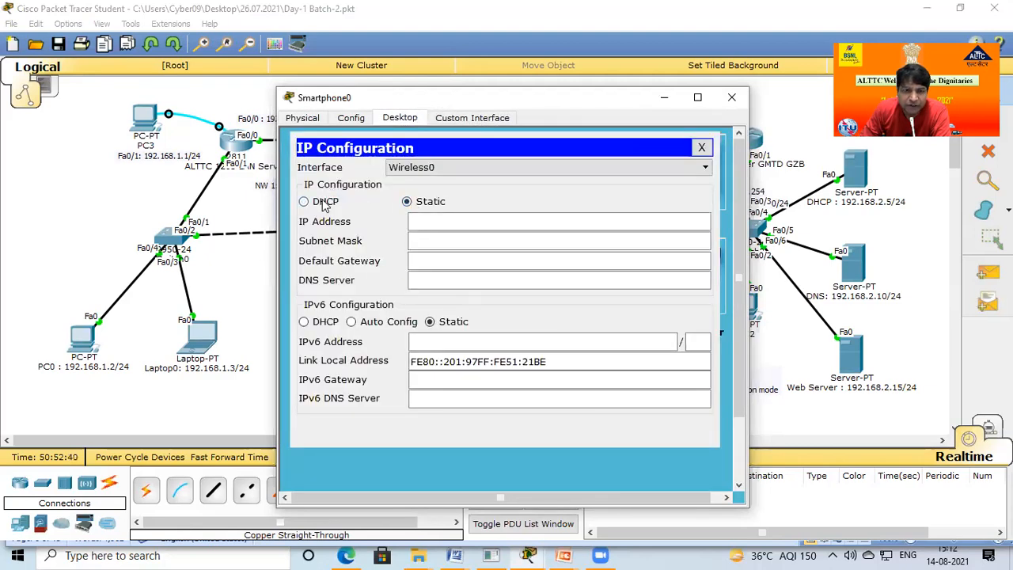
{"action": "left_click", "coordinate": [307, 202]}
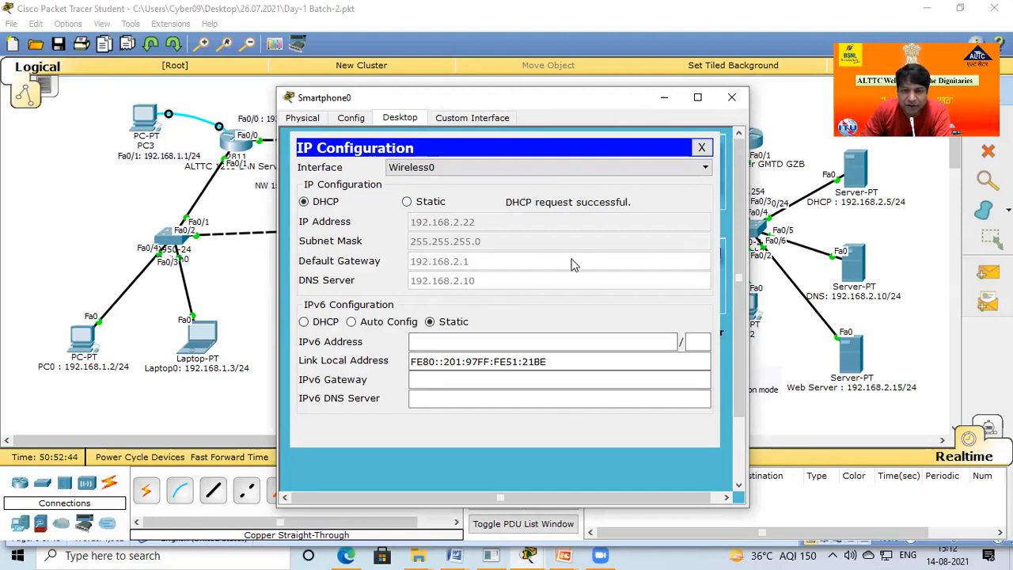
{"action": "left_click", "coordinate": [732, 97]}
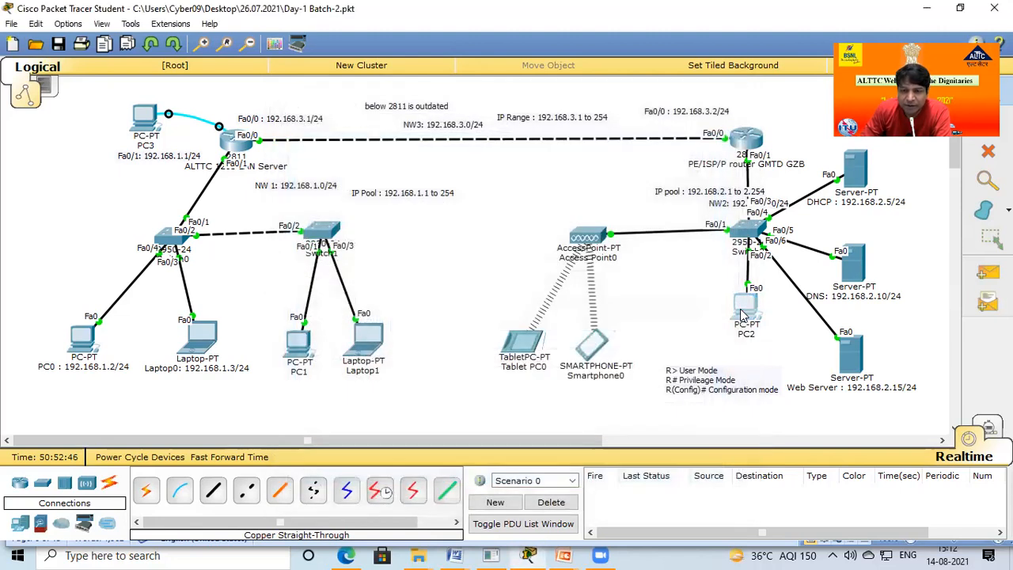
Step: Change PC2's IP configuration from static to DHCP and close its window
{"action": "left_click", "coordinate": [736, 305]}
{"action": "left_click", "coordinate": [401, 119]}
{"action": "left_click", "coordinate": [361, 174]}
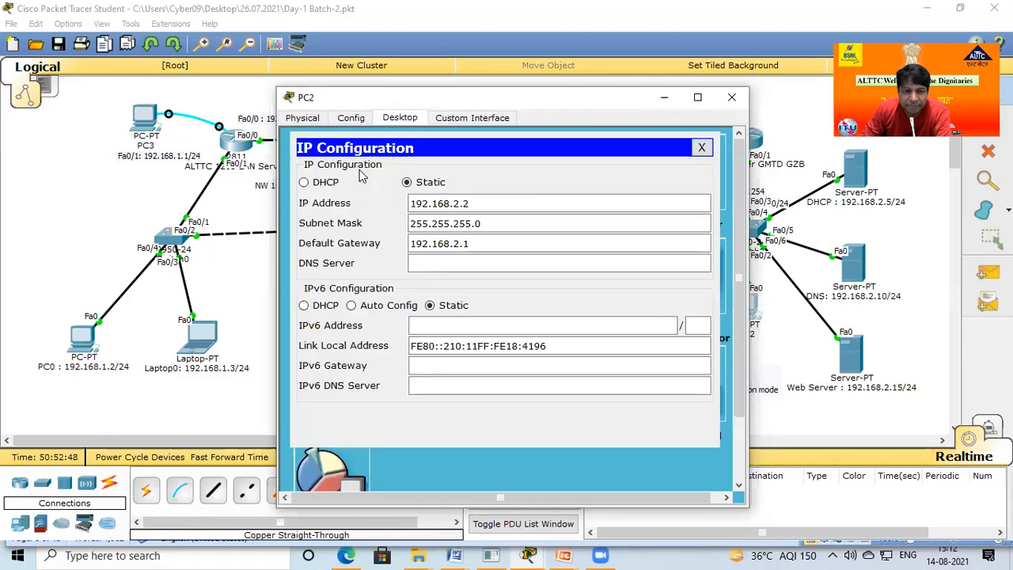
{"action": "left_click", "coordinate": [322, 187]}
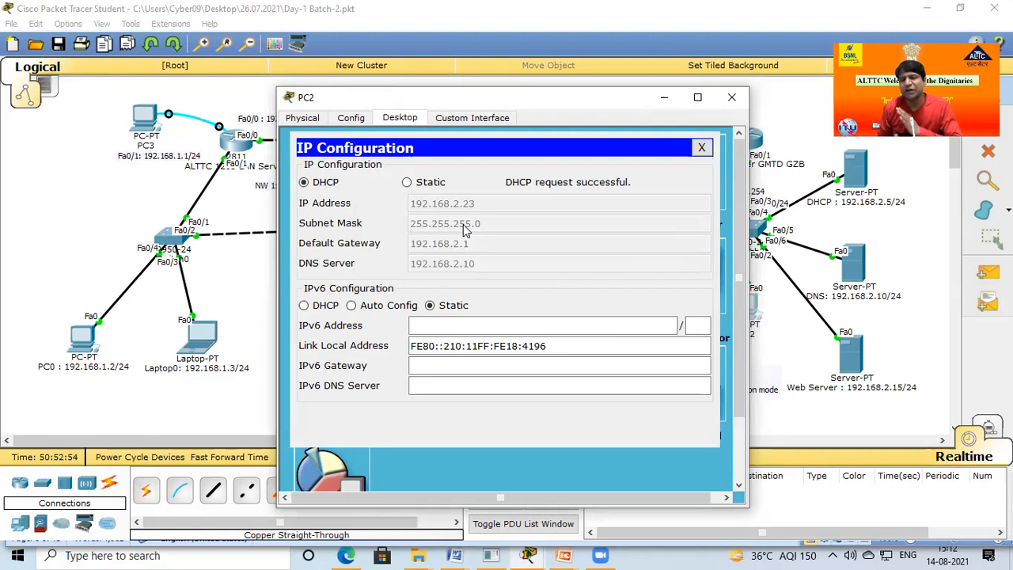
{"action": "left_click", "coordinate": [732, 96]}
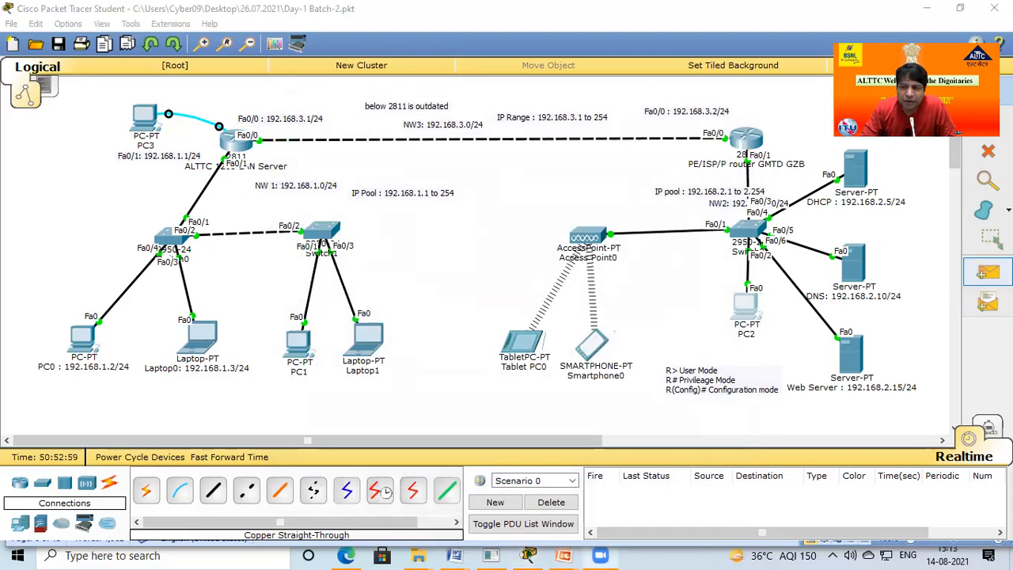
Step: Send a simple PDU from Tablet PC0 to the PE/ISP/P router GMTD GZB
{"action": "left_click", "coordinate": [987, 272]}
{"action": "left_click", "coordinate": [536, 341]}
{"action": "left_click", "coordinate": [744, 140]}
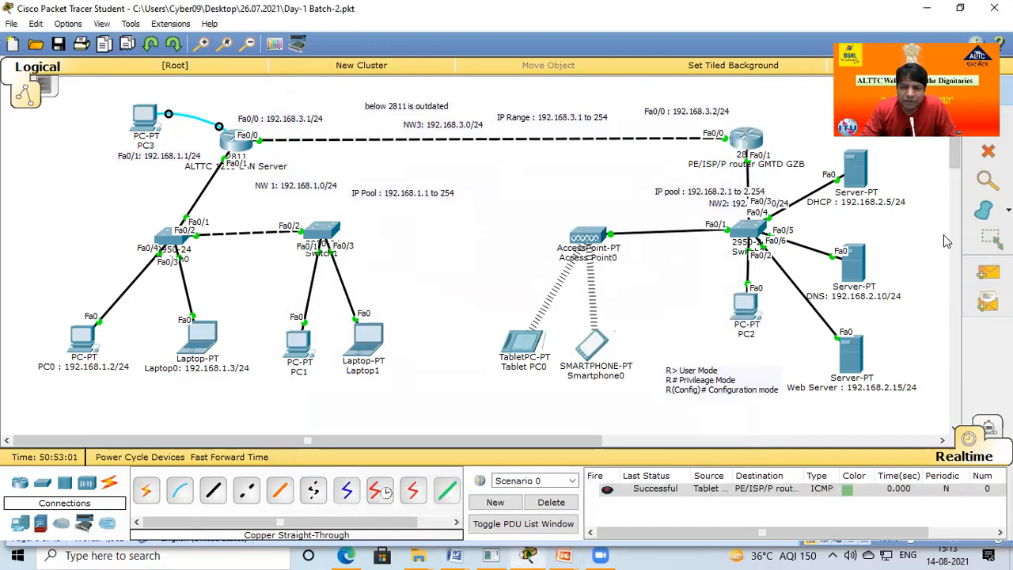
Step: Test connectivity from Tablet PC0 to Laptop0 with a simple PDU, and clear the scenario's PDUs
{"action": "left_click", "coordinate": [522, 343]}
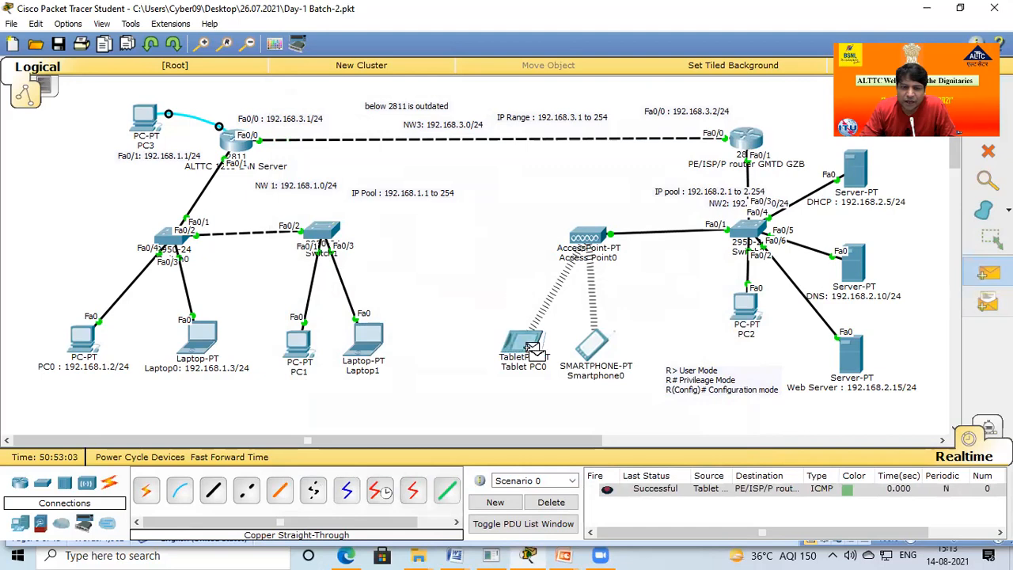
{"action": "left_click", "coordinate": [364, 339]}
{"action": "left_click", "coordinate": [564, 301]}
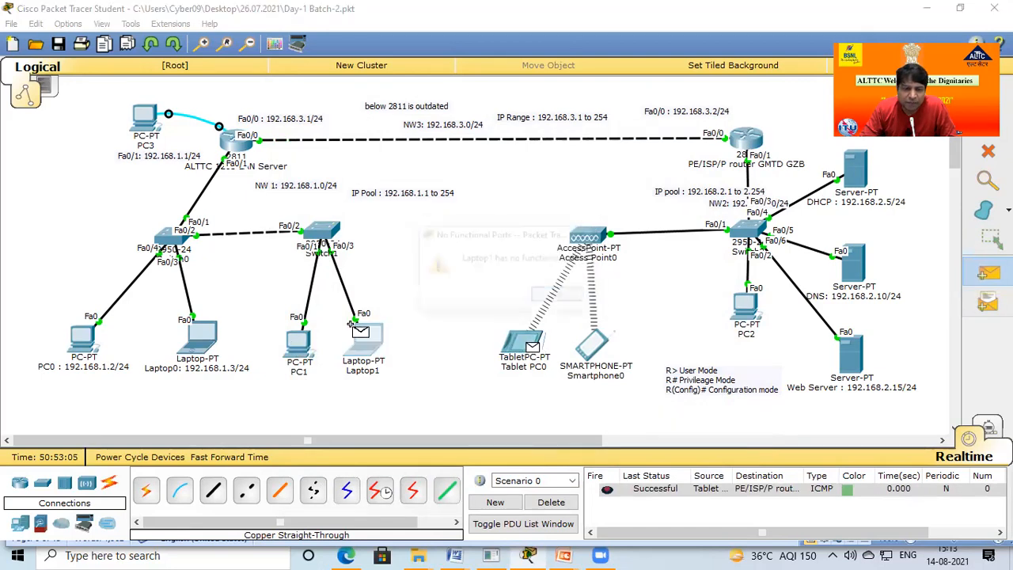
{"action": "left_click", "coordinate": [361, 335]}
{"action": "left_click", "coordinate": [559, 295]}
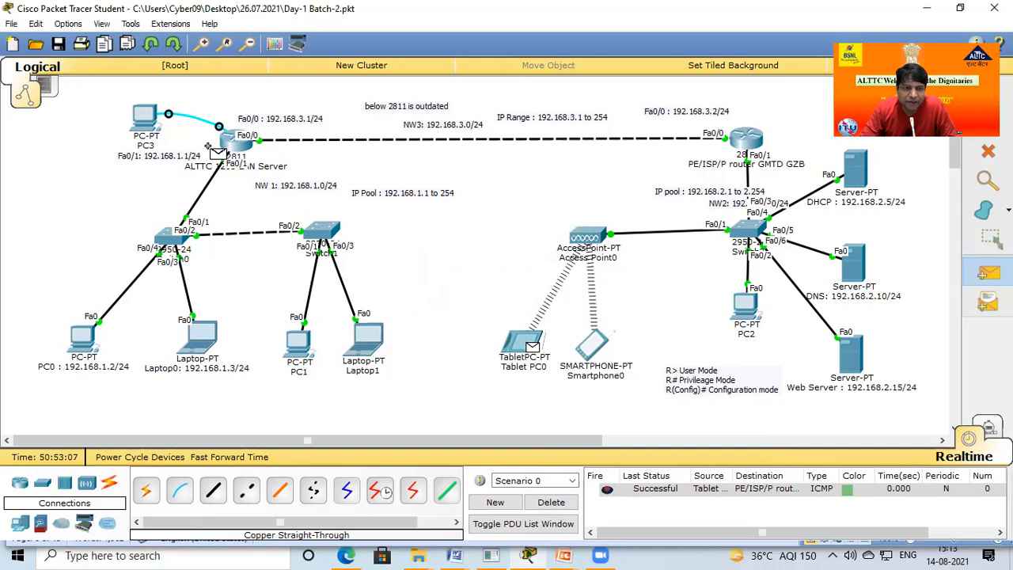
{"action": "left_click", "coordinate": [204, 336]}
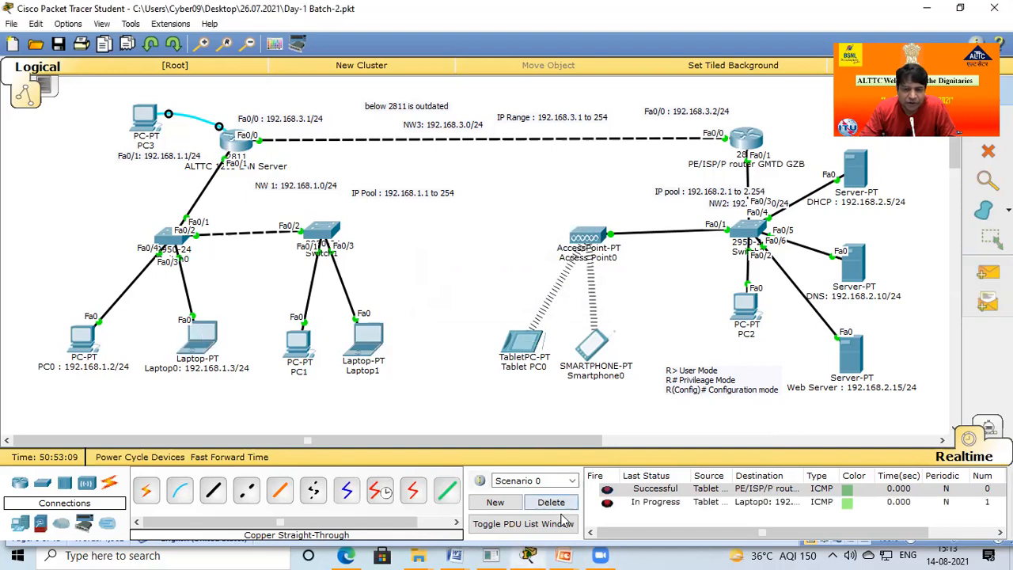
{"action": "left_click", "coordinate": [607, 503]}
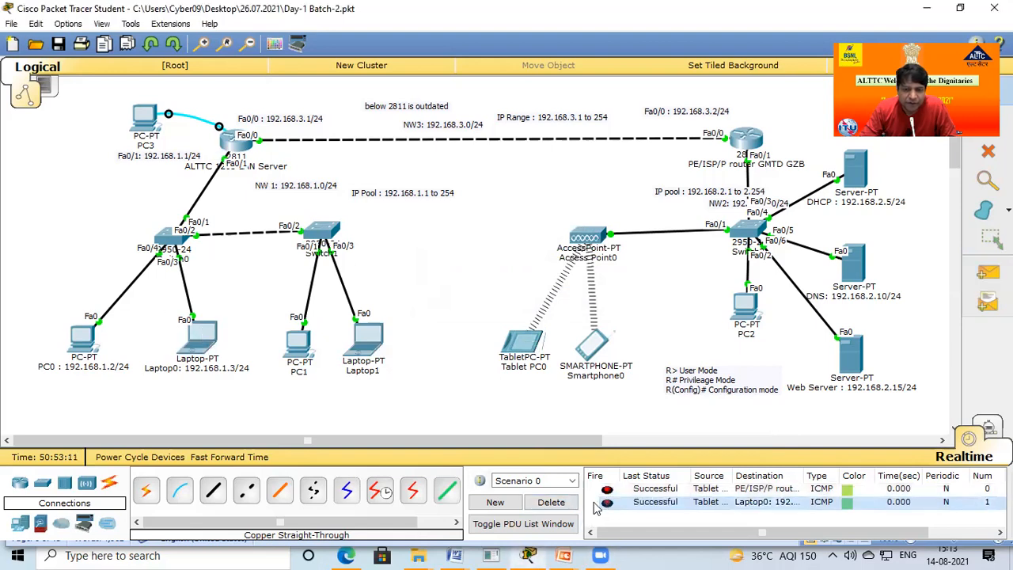
{"action": "left_click", "coordinate": [554, 505]}
Step: Set Laptop1's IP configuration to DHCP and close its window
{"action": "left_click", "coordinate": [372, 346]}
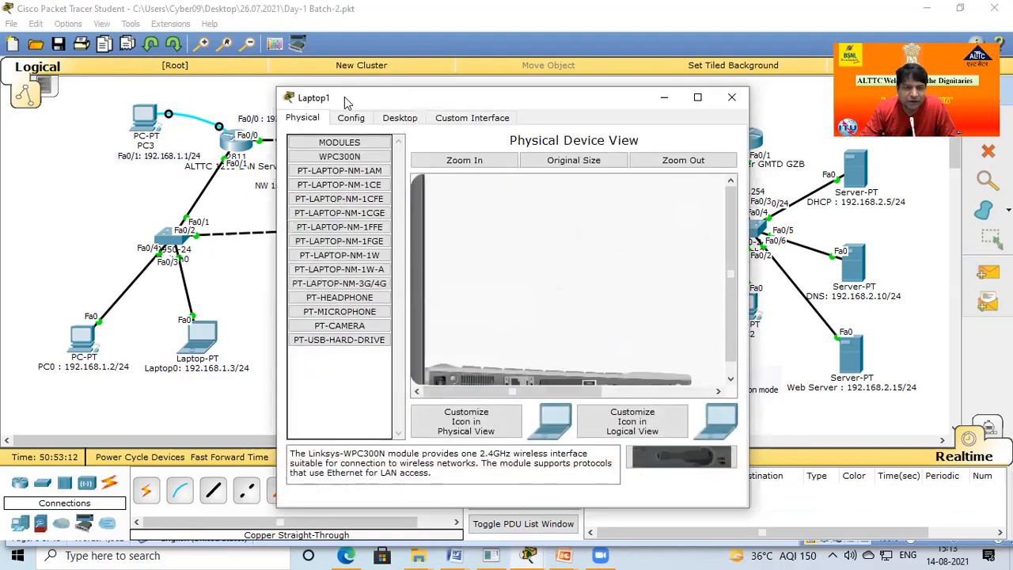
{"action": "left_click", "coordinate": [400, 119]}
{"action": "left_click", "coordinate": [340, 186]}
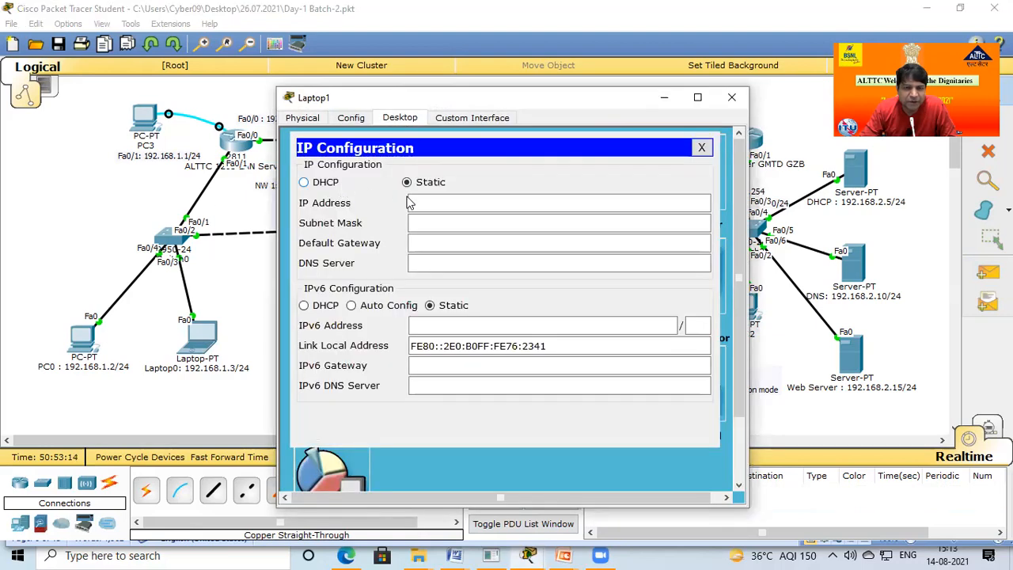
{"action": "left_click", "coordinate": [313, 182]}
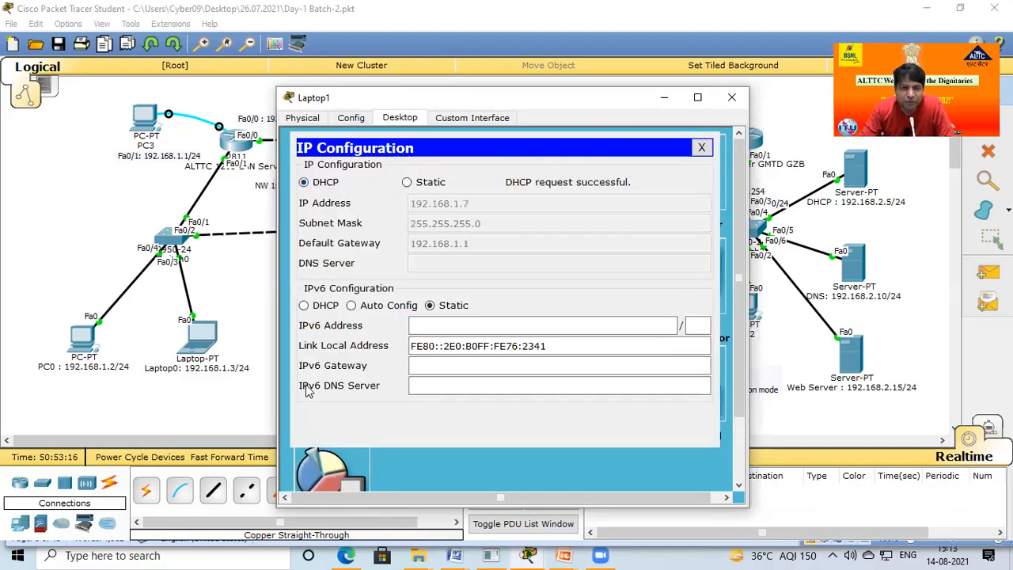
{"action": "left_click", "coordinate": [733, 95]}
Step: Send a simple PDU from PC2 to PC1 to test connectivity between the two networks
{"action": "left_click", "coordinate": [987, 272]}
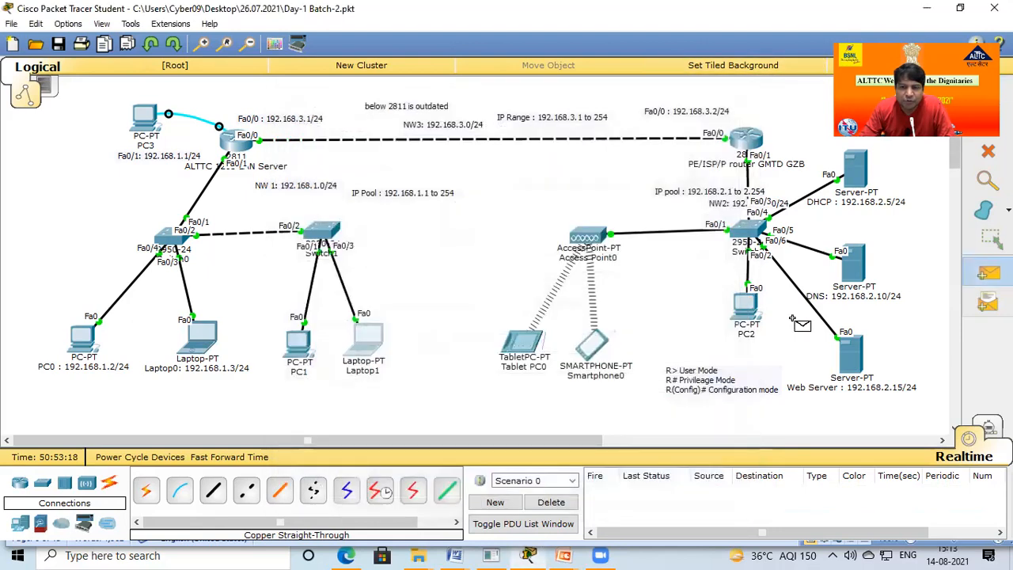
{"action": "left_click", "coordinate": [742, 313]}
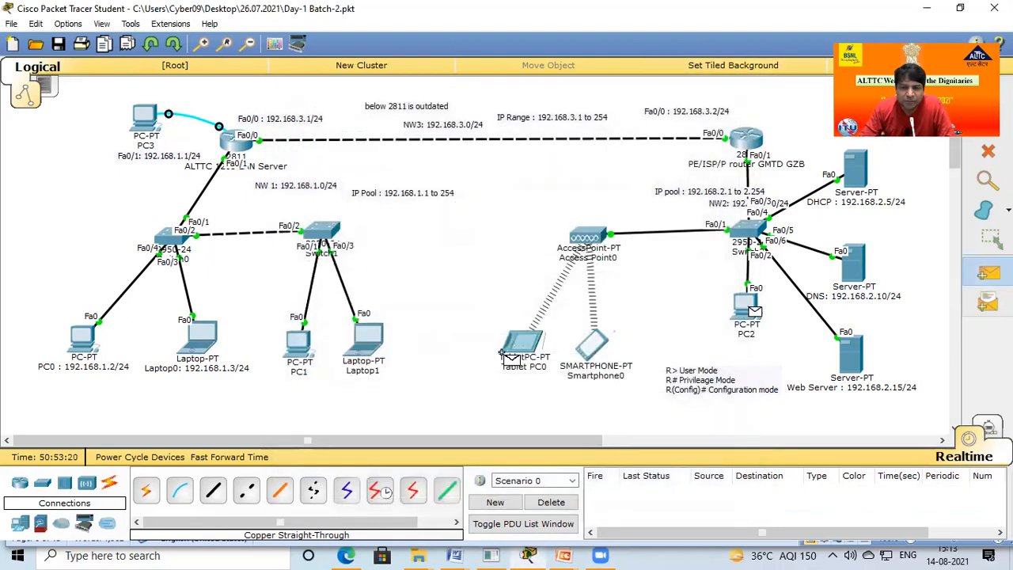
{"action": "left_click", "coordinate": [301, 347]}
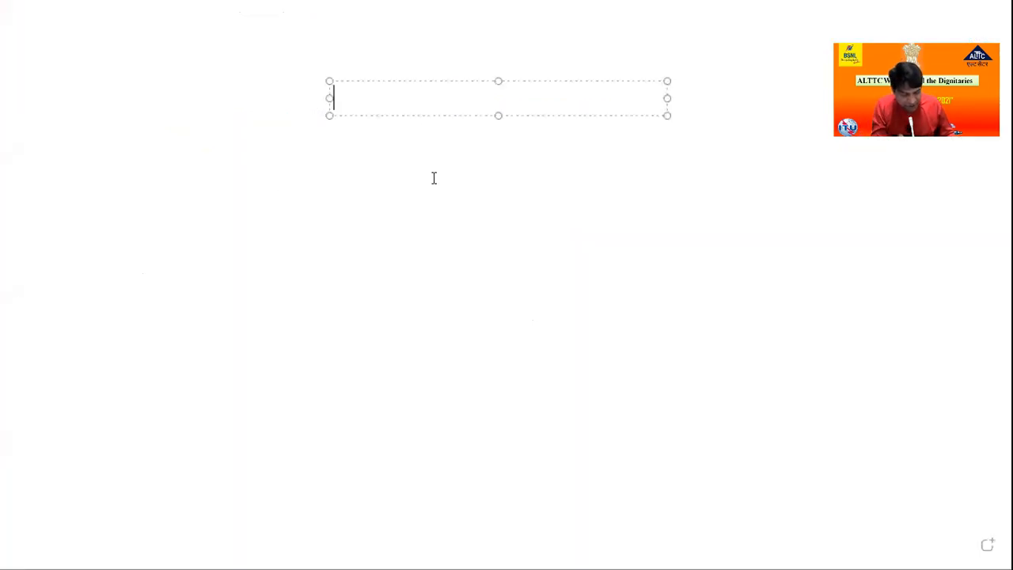
Step: In the whiteboard's text box, write the heading "DNS :" and the line "Domain Name Server" beneath it
{"action": "type", "text": "DNS :"}
{"action": "key", "text": "Return"}
{"action": "type", "text": "D"}
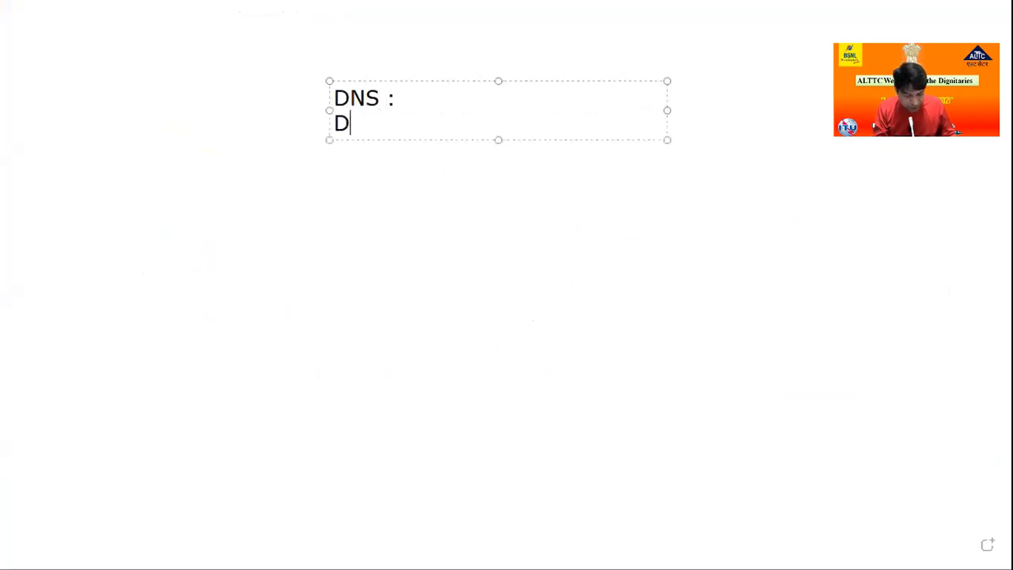
{"action": "type", "text": "omain Name "}
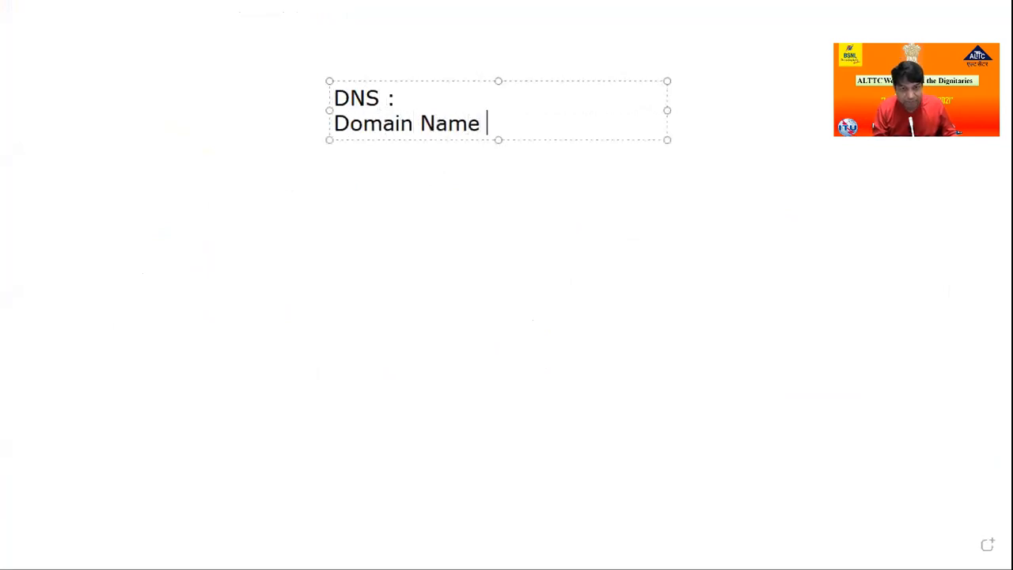
{"action": "type", "text": "Server"}
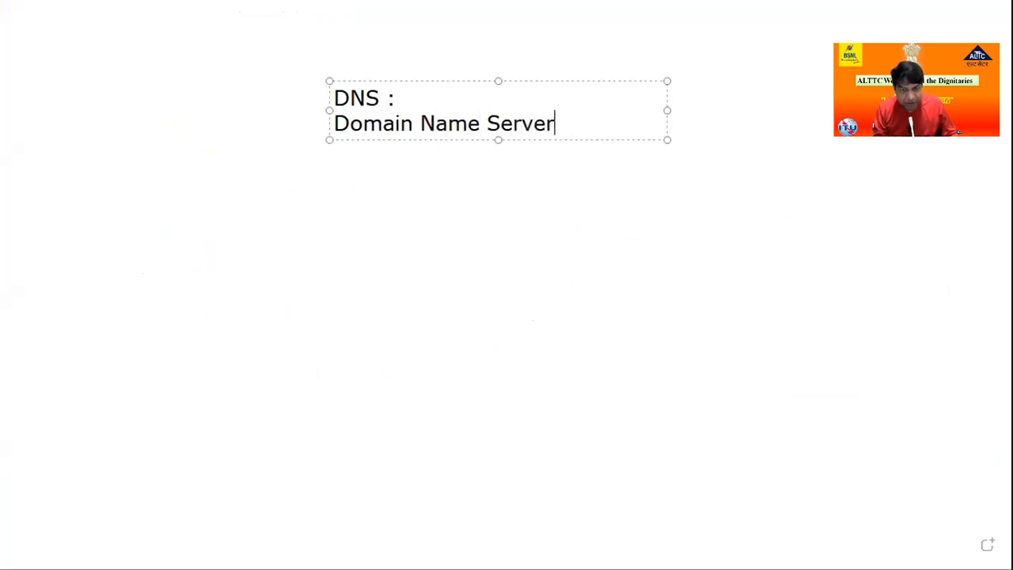
Step: Add the lines "Domain Name Servce" and "Domain Name System" below "Domain Name Server" in the whiteboard text
{"action": "key", "text": "Return"}
{"action": "type", "text": "D"}
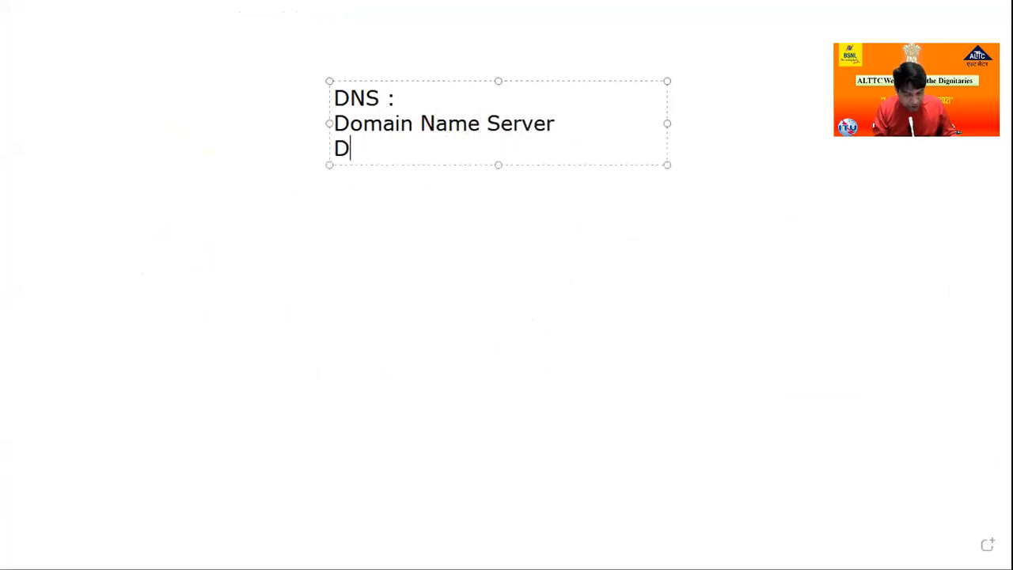
{"action": "type", "text": "omain Na"}
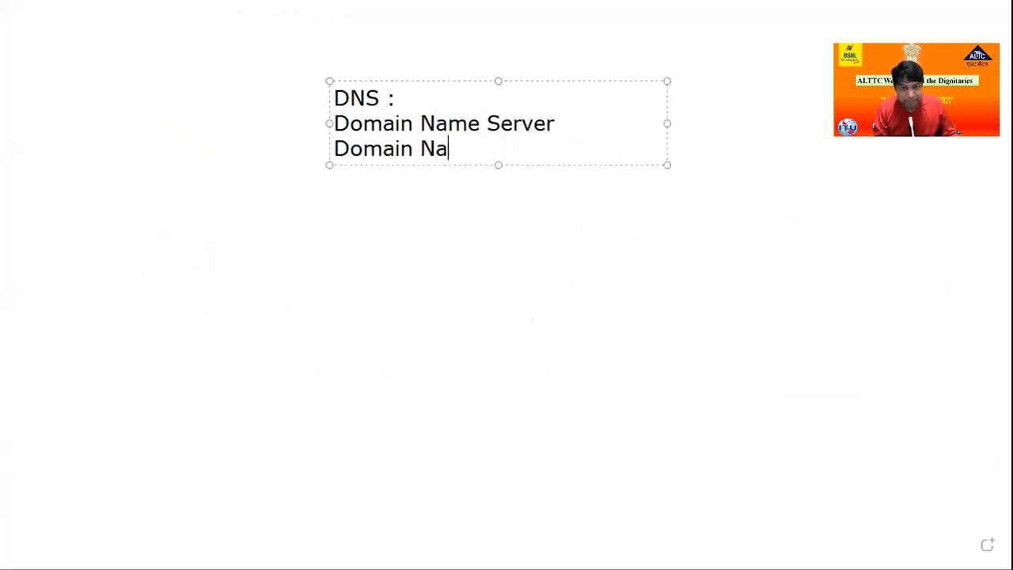
{"action": "type", "text": "me Servu"}
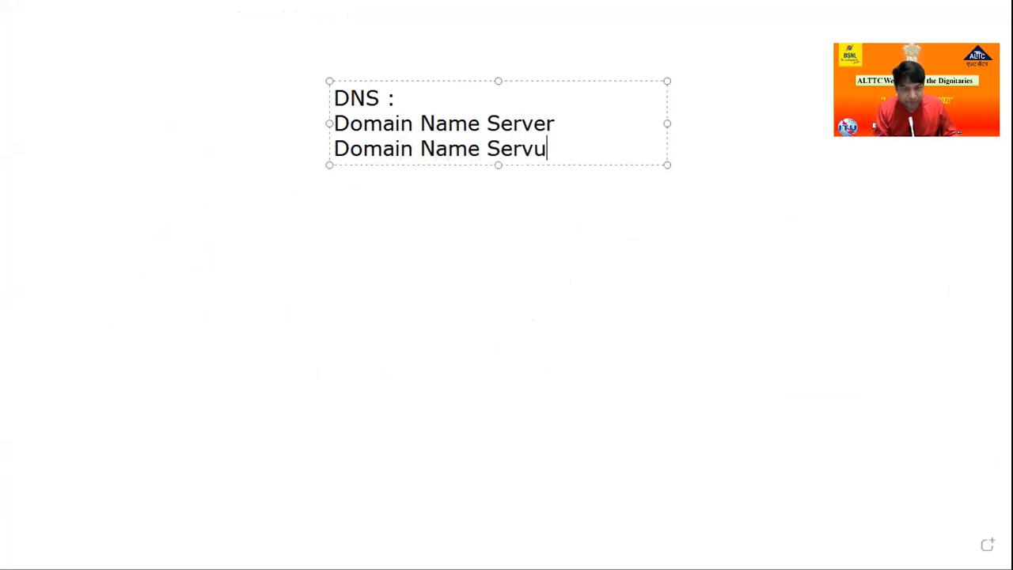
{"action": "key", "text": "BackSpace"}
{"action": "type", "text": "ce"}
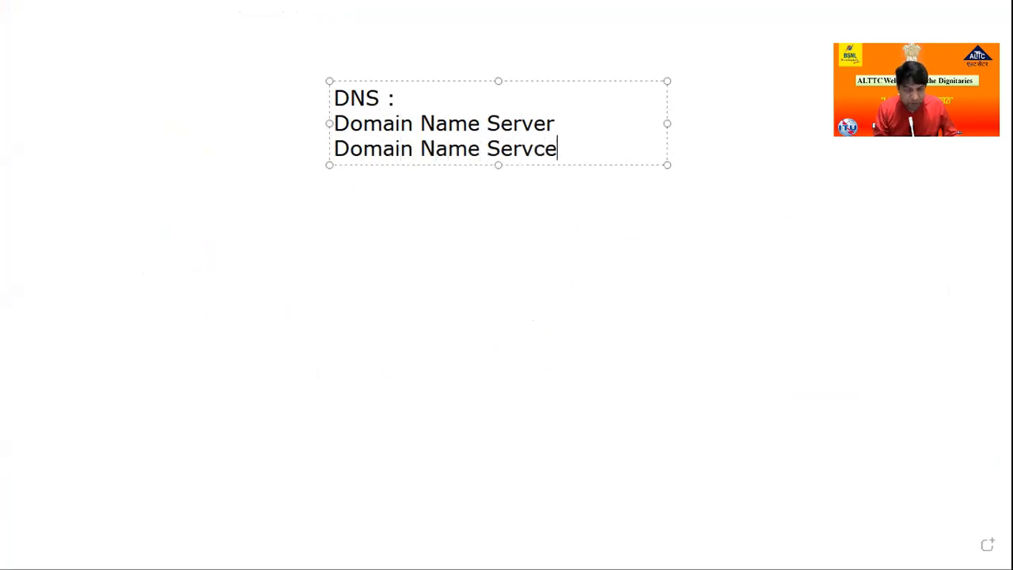
{"action": "key", "text": "Return"}
{"action": "type", "text": "Domai"}
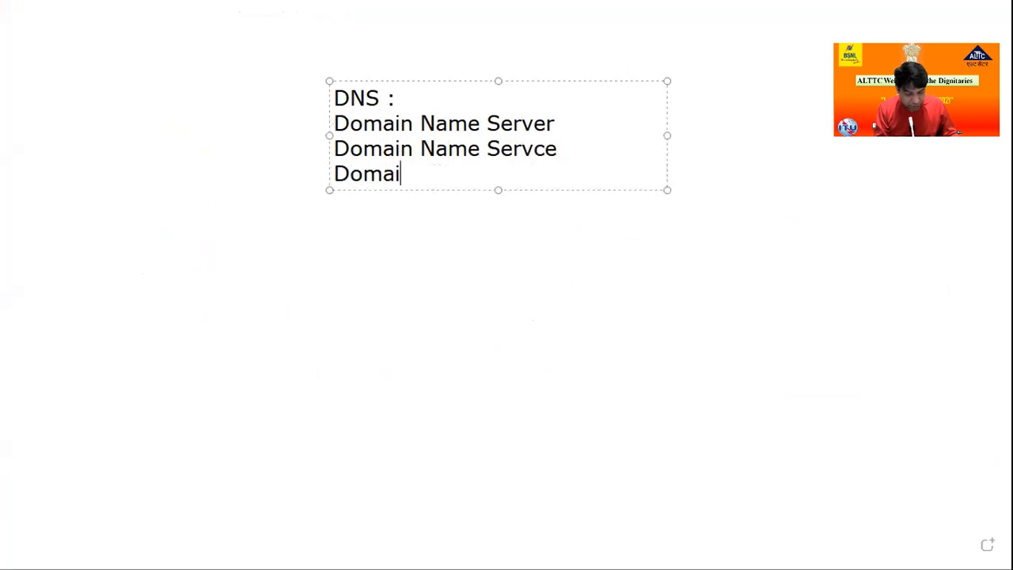
{"action": "type", "text": "n Name System"}
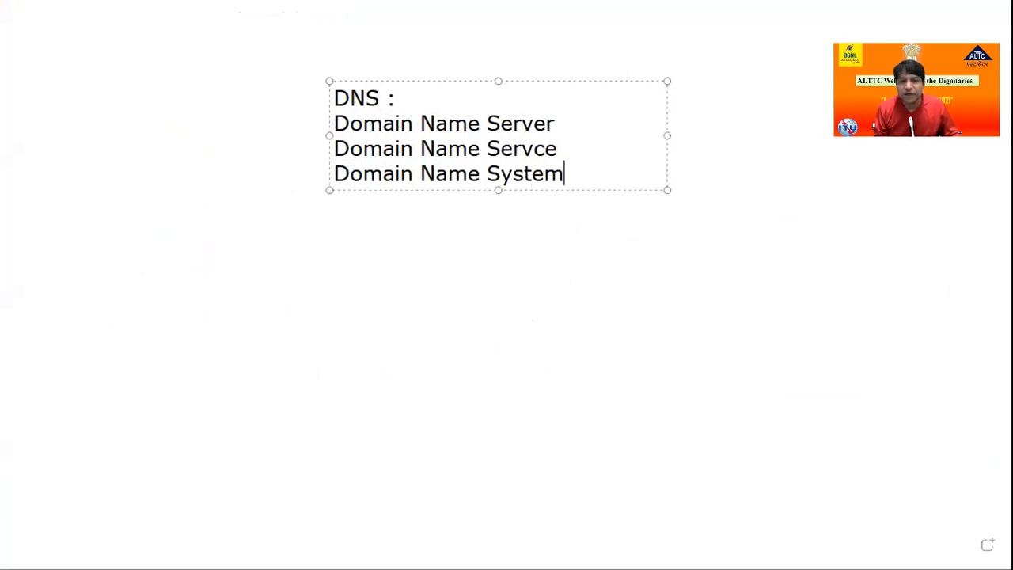
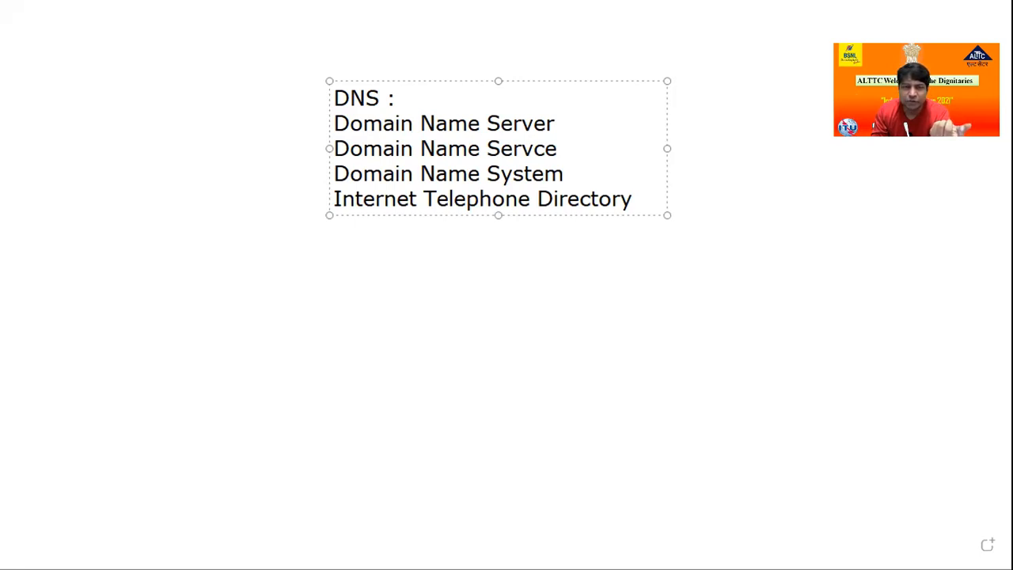
{"action": "left_click", "coordinate": [395, 101]}
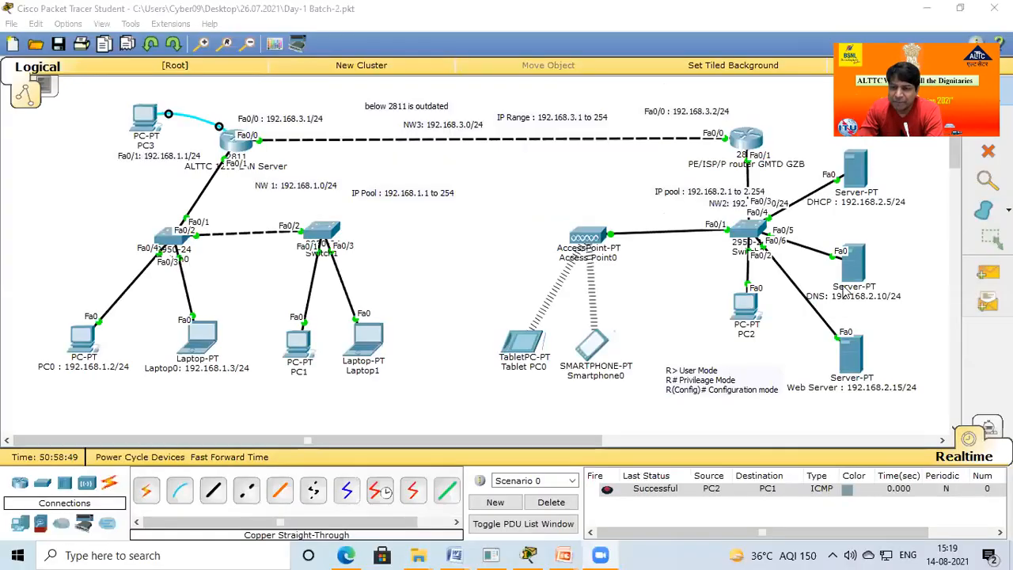
{"action": "key", "text": "alt+Tab"}
{"action": "left_click_drag", "start_coordinate": [854, 377], "coordinate": [879, 386]}
{"action": "double_click", "coordinate": [879, 386]}
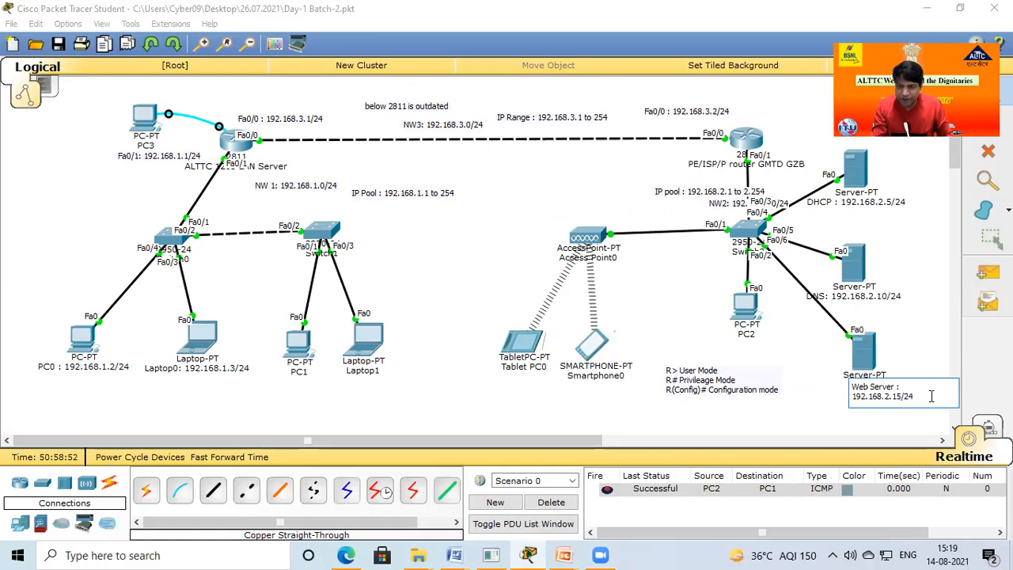
{"action": "key", "text": "Return"}
{"action": "type", "text": "ww"}
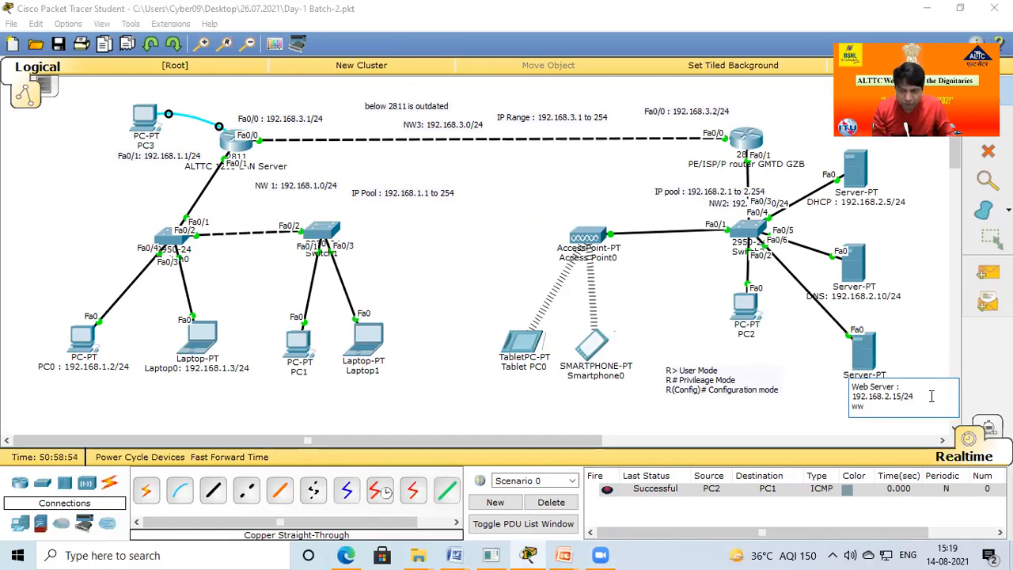
{"action": "type", "text": "w.kunti"}
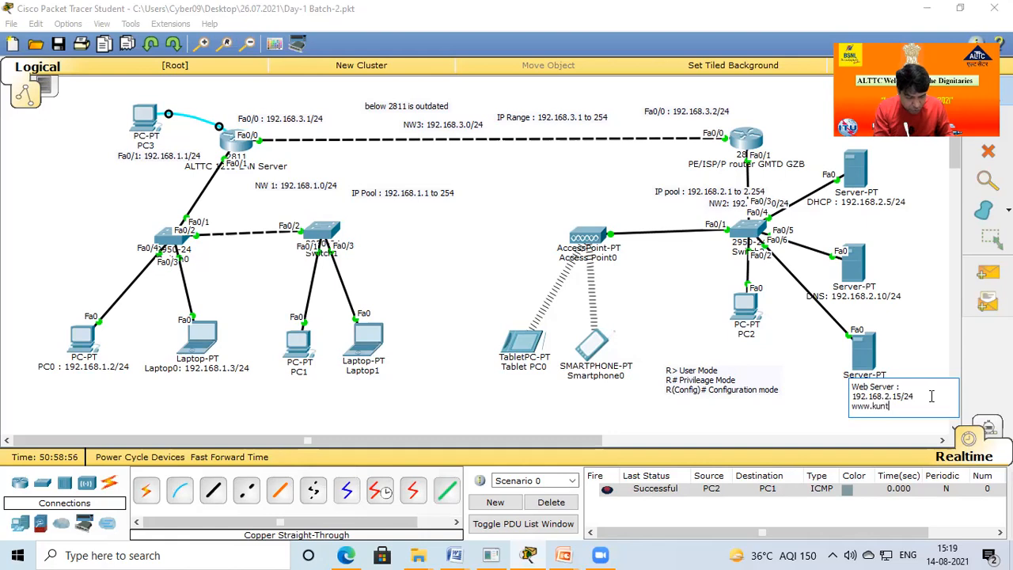
{"action": "type", "text": ".com"}
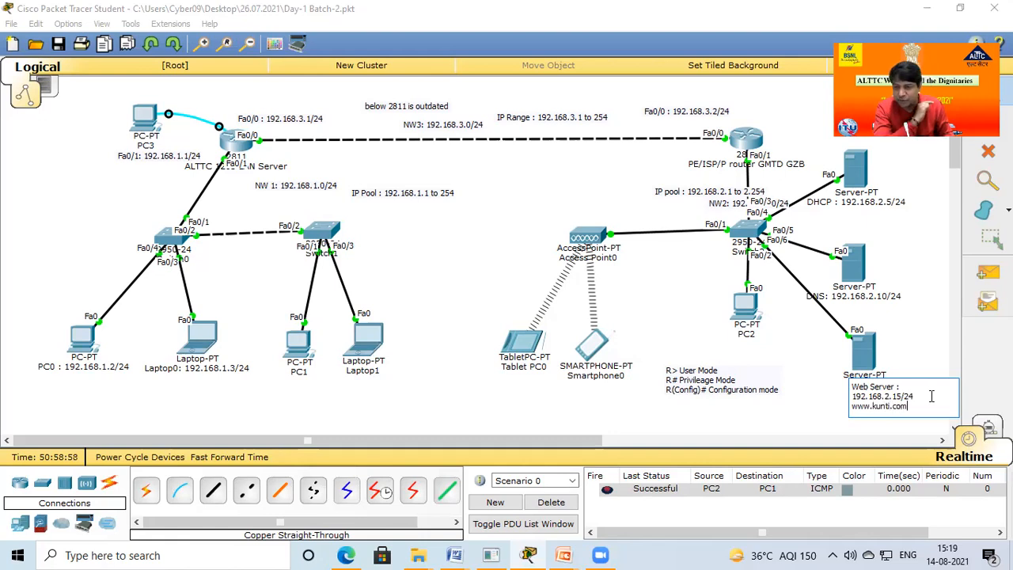
{"action": "left_click", "coordinate": [834, 413]}
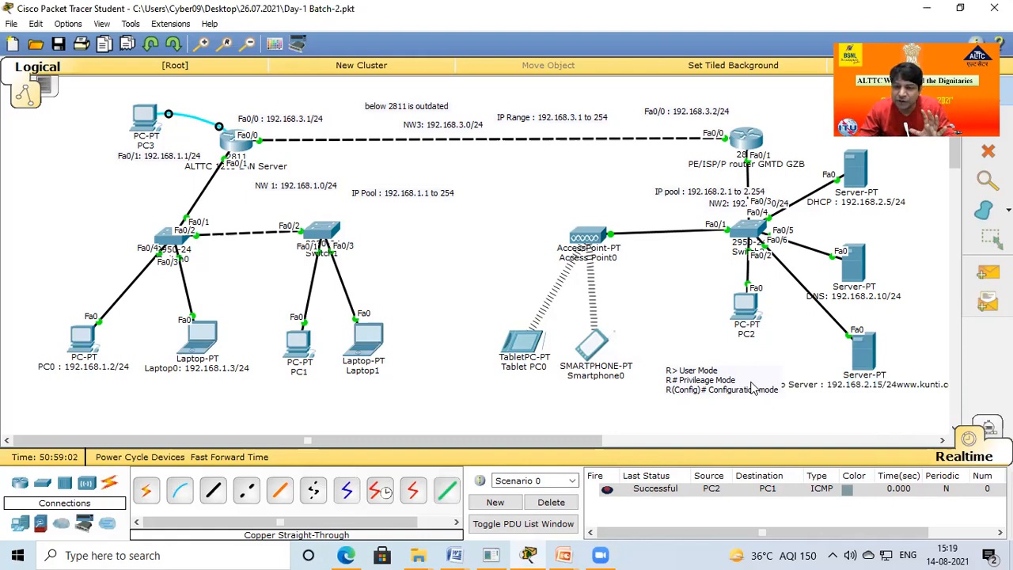
Step: Move the router mode note down and to the left, and shift the Web Server left so its full label fits
{"action": "left_click_drag", "start_coordinate": [691, 377], "coordinate": [620, 403]}
{"action": "left_click_drag", "start_coordinate": [874, 360], "coordinate": [820, 364]}
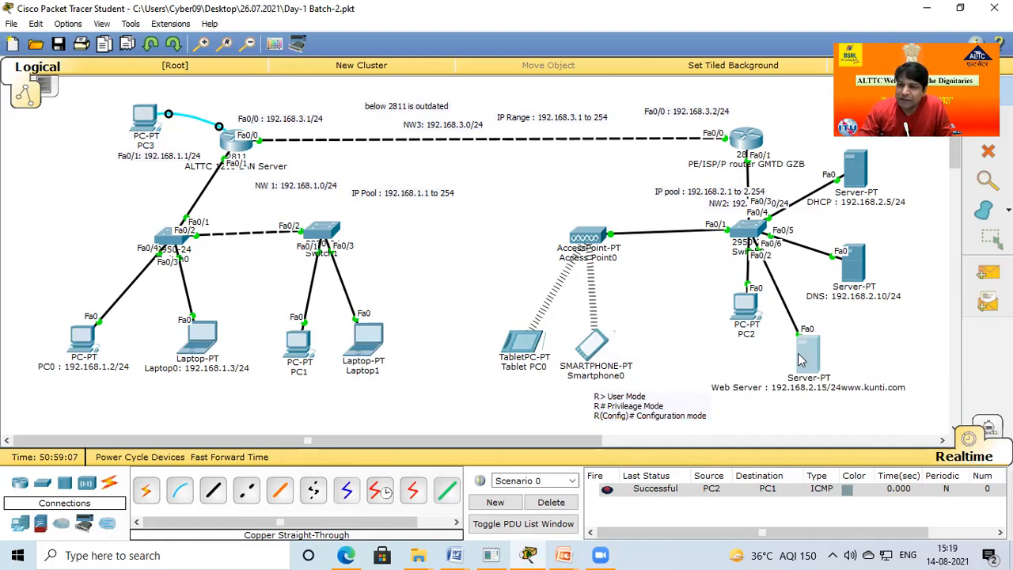
Step: Turn on the DNS service on the DNS server at 192.168.2.10
{"action": "mouse_move", "coordinate": [800, 360]}
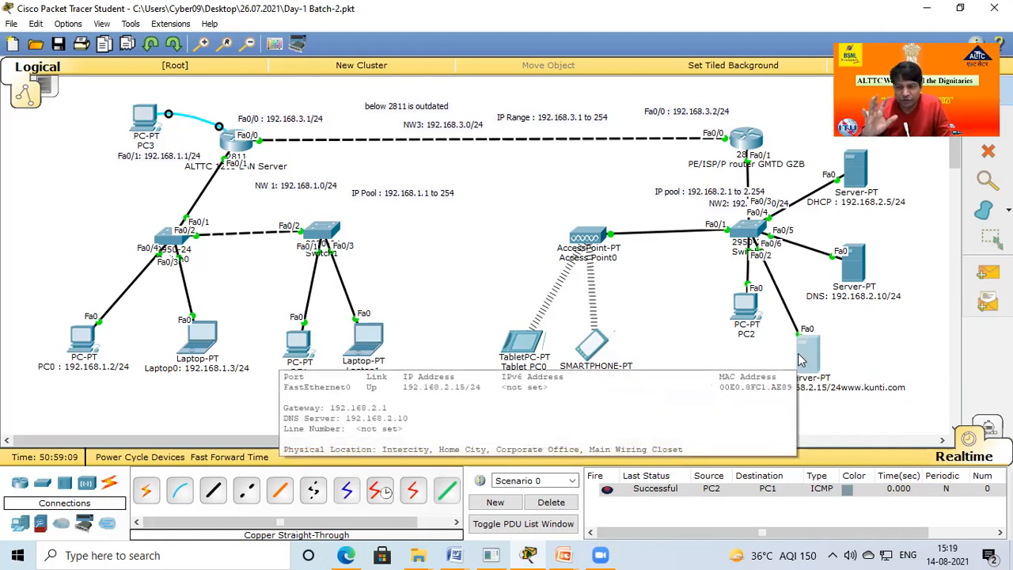
{"action": "left_click", "coordinate": [852, 264]}
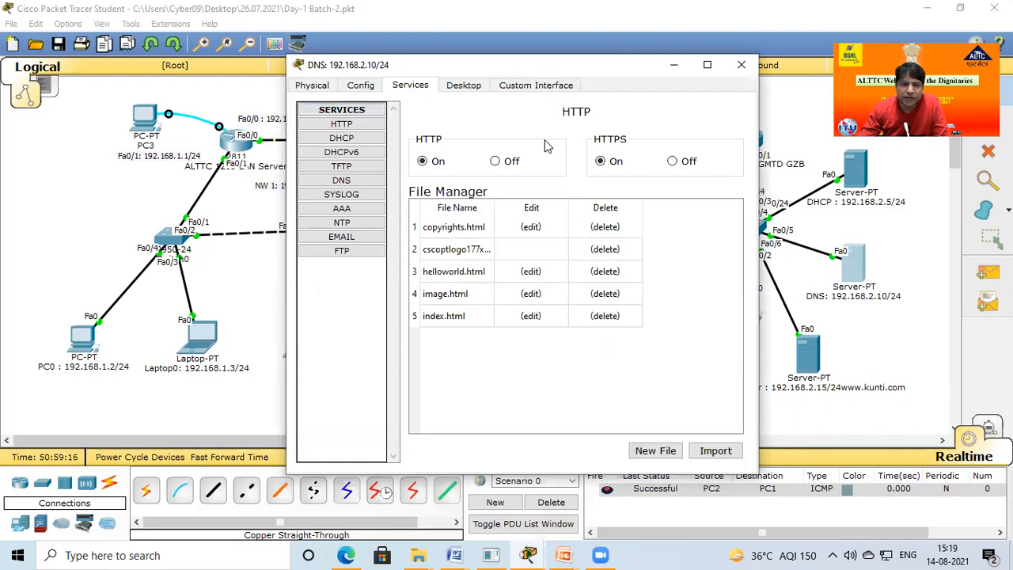
{"action": "left_click", "coordinate": [344, 181]}
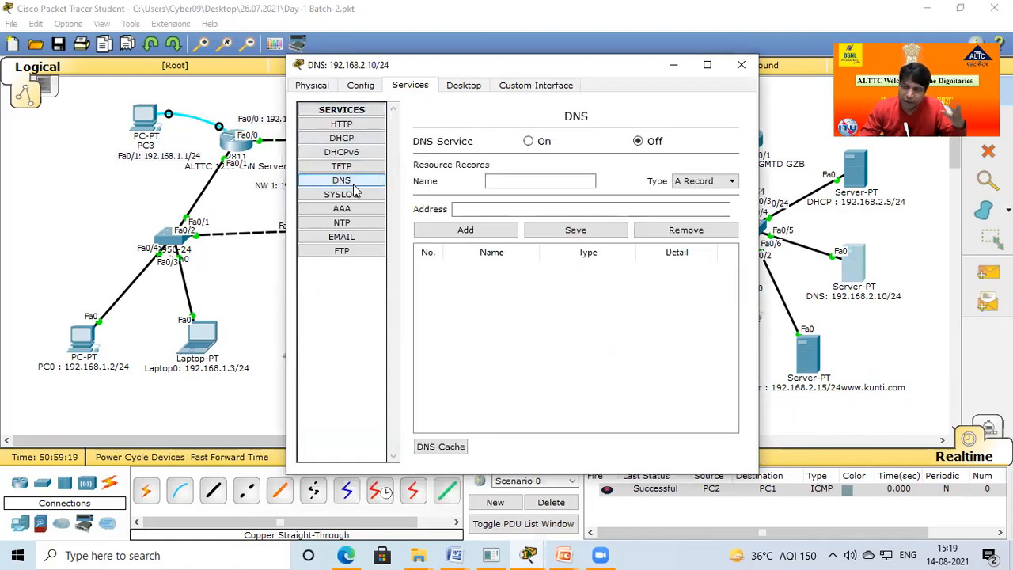
{"action": "left_click", "coordinate": [529, 144]}
{"action": "left_click", "coordinate": [530, 180]}
{"action": "type", "text": "www"}
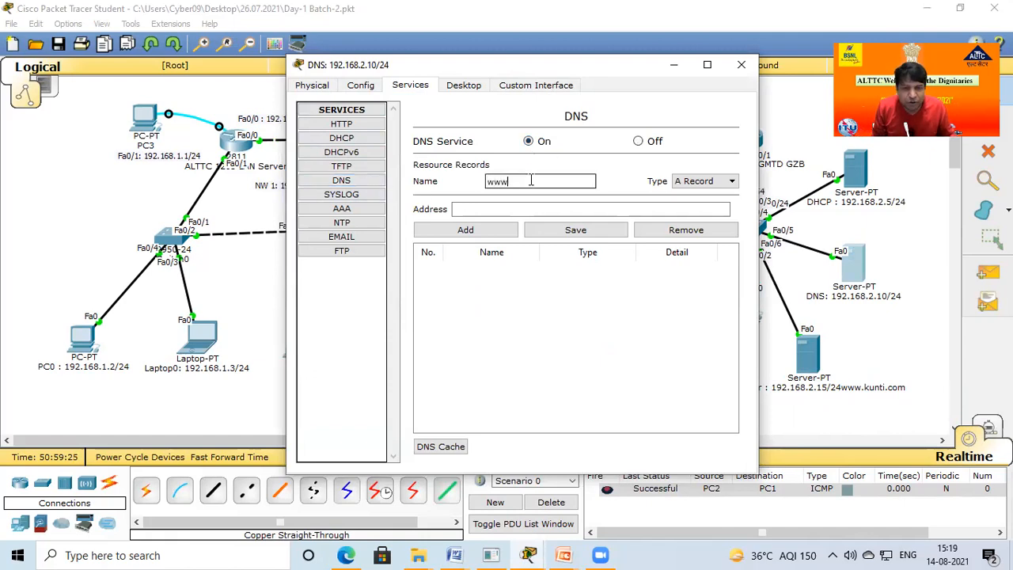
{"action": "type", "text": ".kunti.com"}
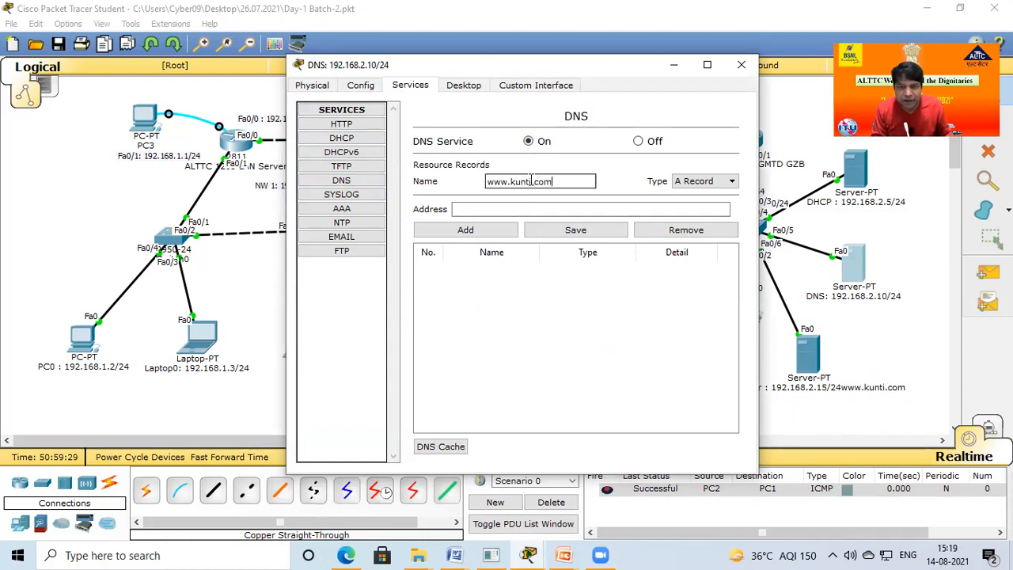
{"action": "left_click", "coordinate": [555, 209]}
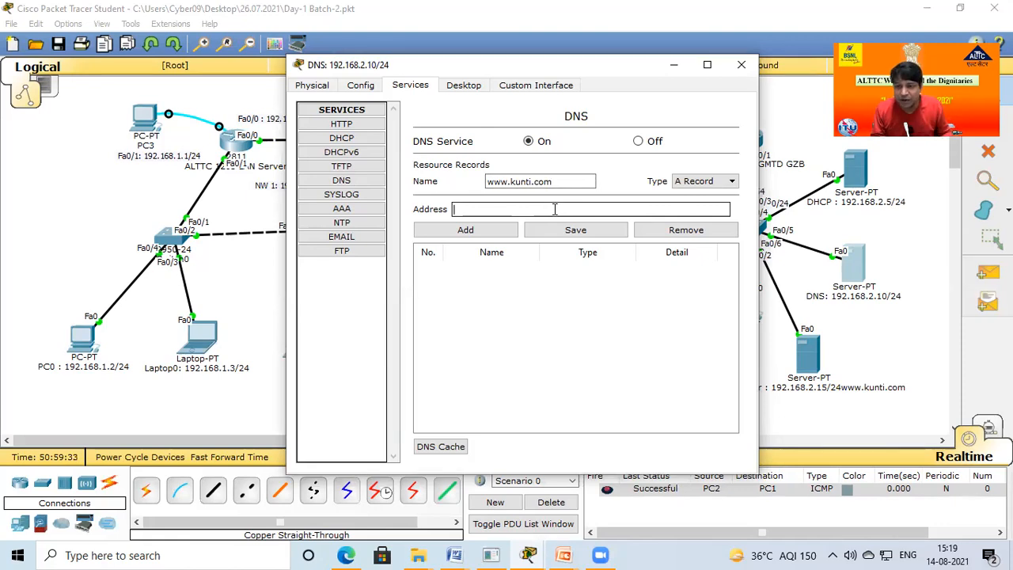
{"action": "type", "text": "192."}
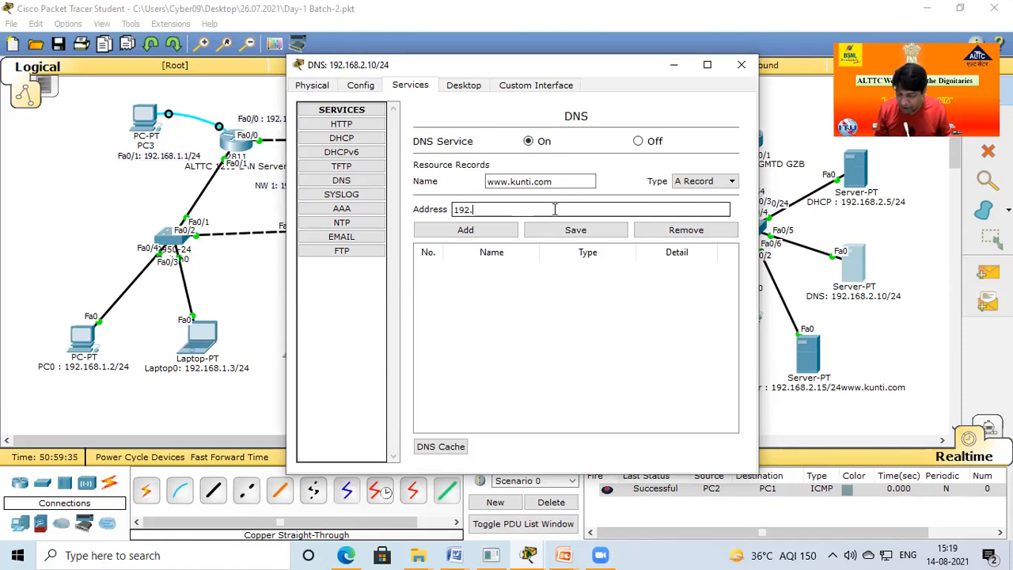
{"action": "type", "text": "168.2.15"}
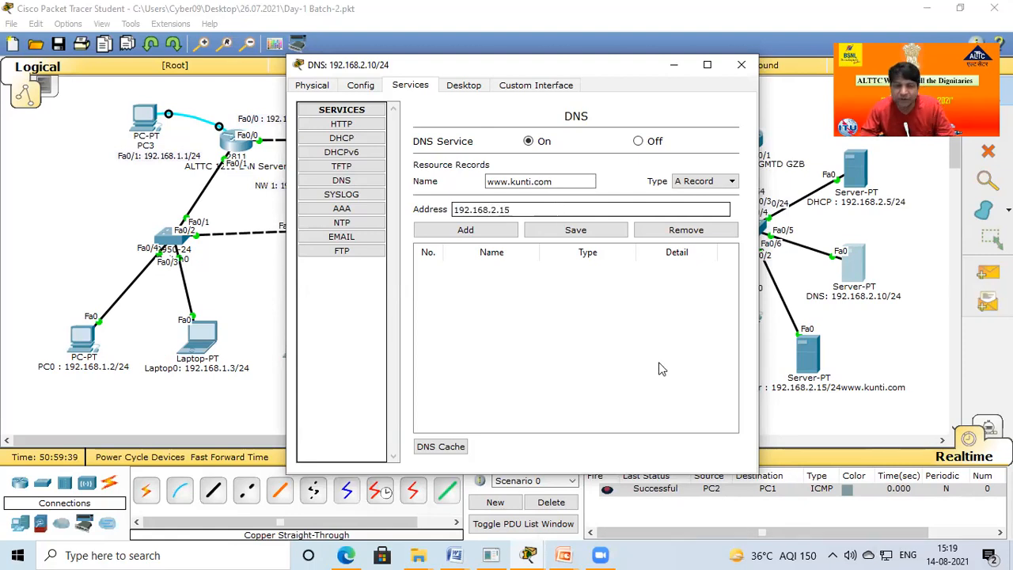
{"action": "left_click", "coordinate": [479, 230]}
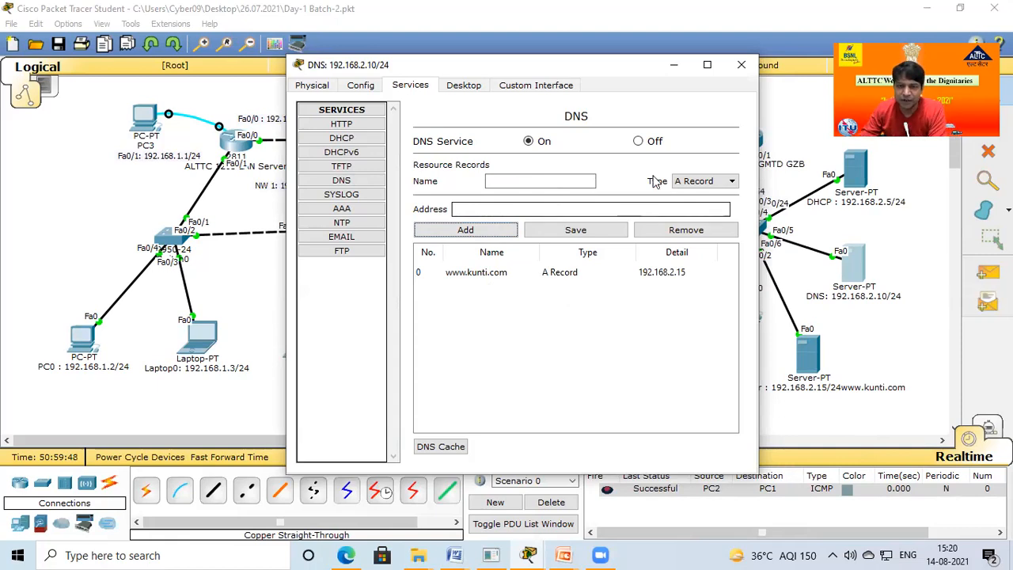
{"action": "left_click", "coordinate": [741, 64]}
Step: Open the web browser on Tablet PC0
{"action": "left_click", "coordinate": [508, 351]}
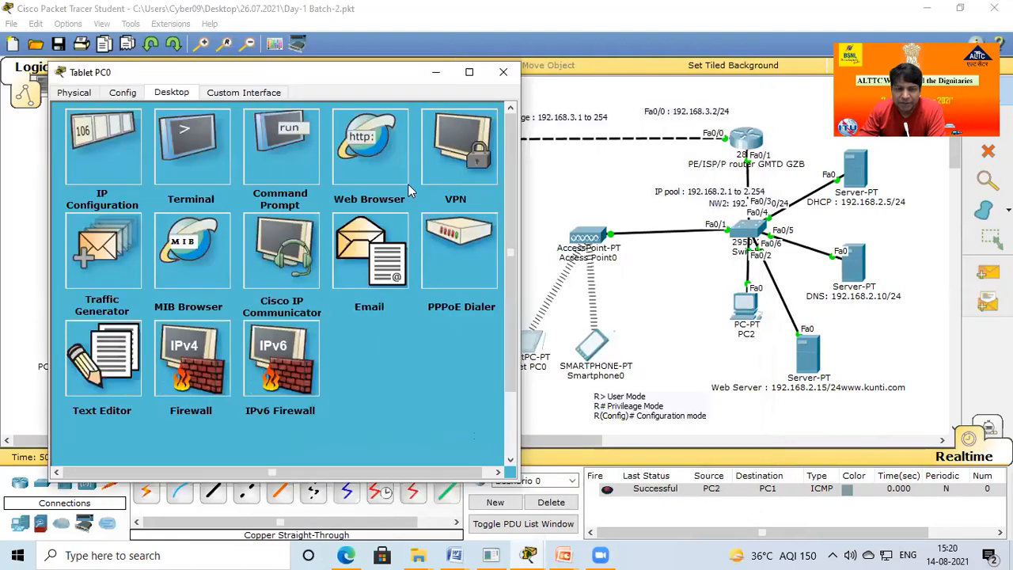
{"action": "left_click", "coordinate": [355, 158]}
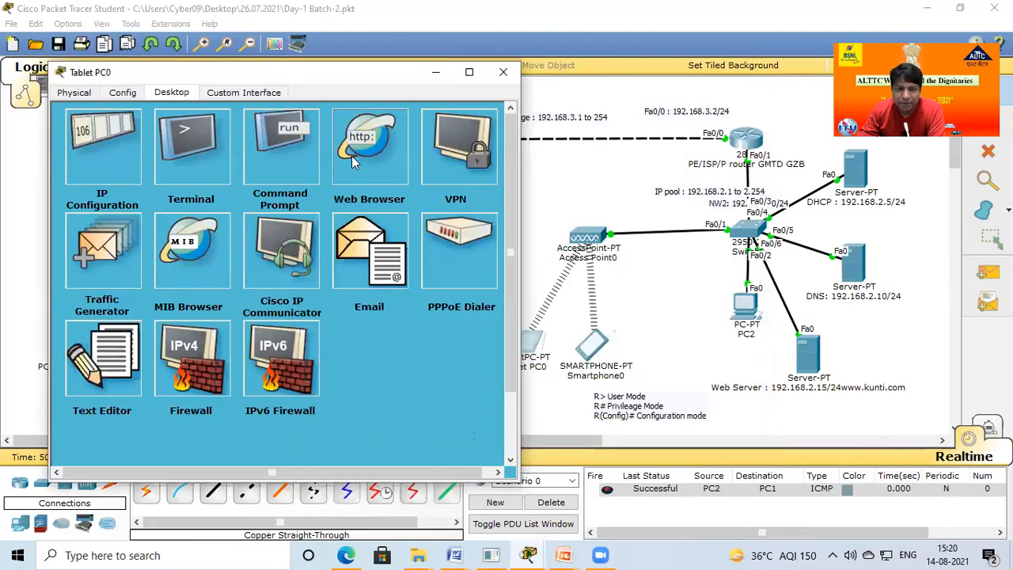
{"action": "left_click", "coordinate": [209, 155]}
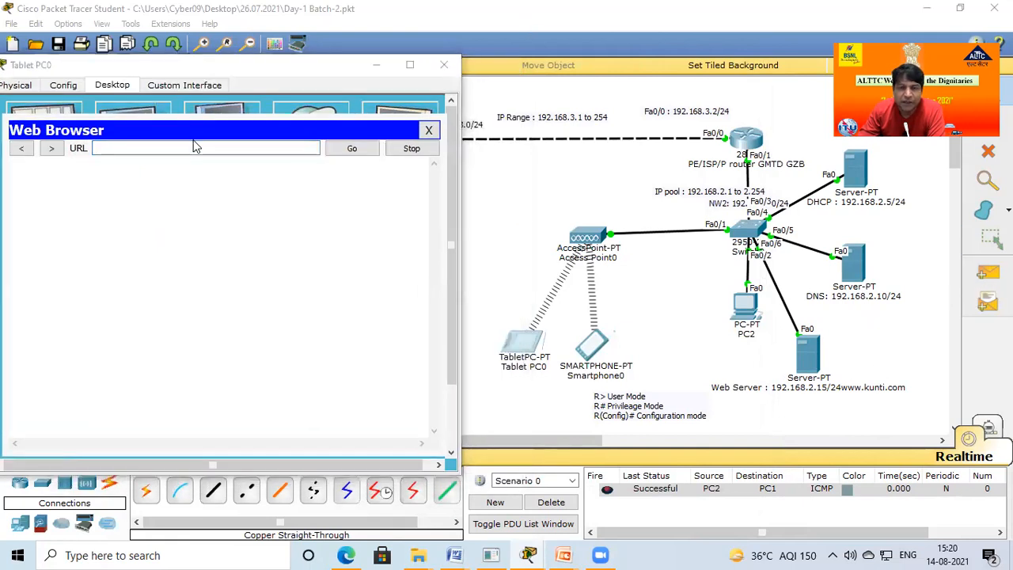
Step: Draw annotations tracing the web request from Tablet PC0 via the DNS server to the Web Server and back, and clear them
{"action": "mouse_move", "coordinate": [573, 339]}
{"action": "left_mouse_down"}
{"action": "mouse_move", "coordinate": [569, 317]}
{"action": "mouse_move", "coordinate": [725, 364]}
{"action": "mouse_move", "coordinate": [784, 355]}
{"action": "mouse_move", "coordinate": [798, 372]}
{"action": "left_mouse_up"}
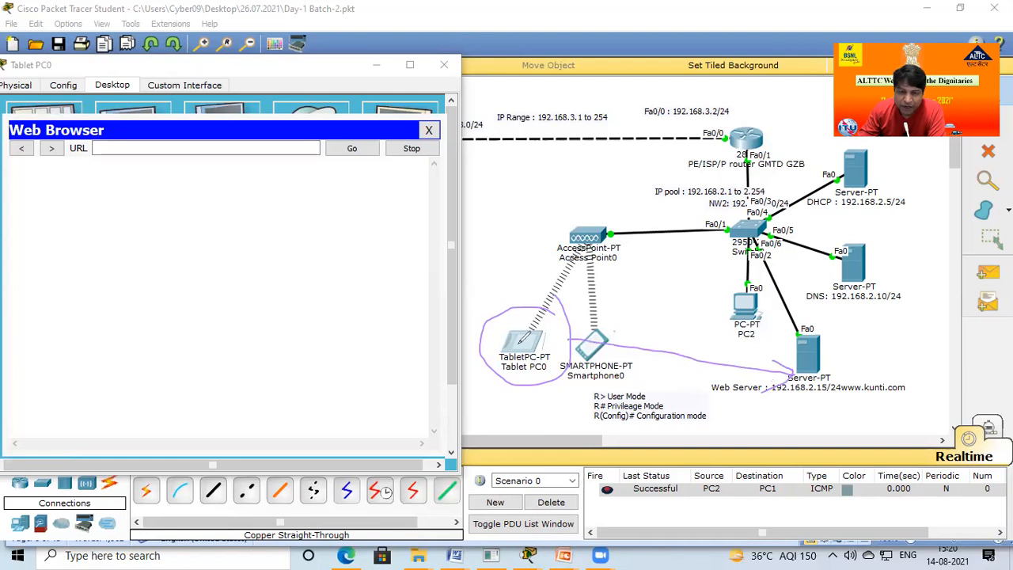
{"action": "left_click_drag", "start_coordinate": [112, 146], "coordinate": [140, 202]}
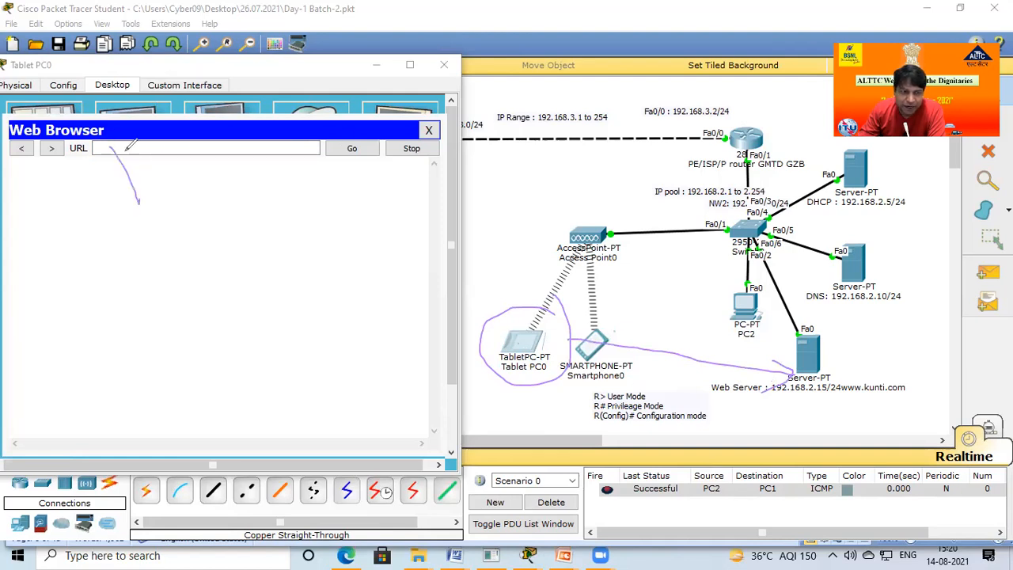
{"action": "left_click_drag", "start_coordinate": [101, 150], "coordinate": [168, 172]}
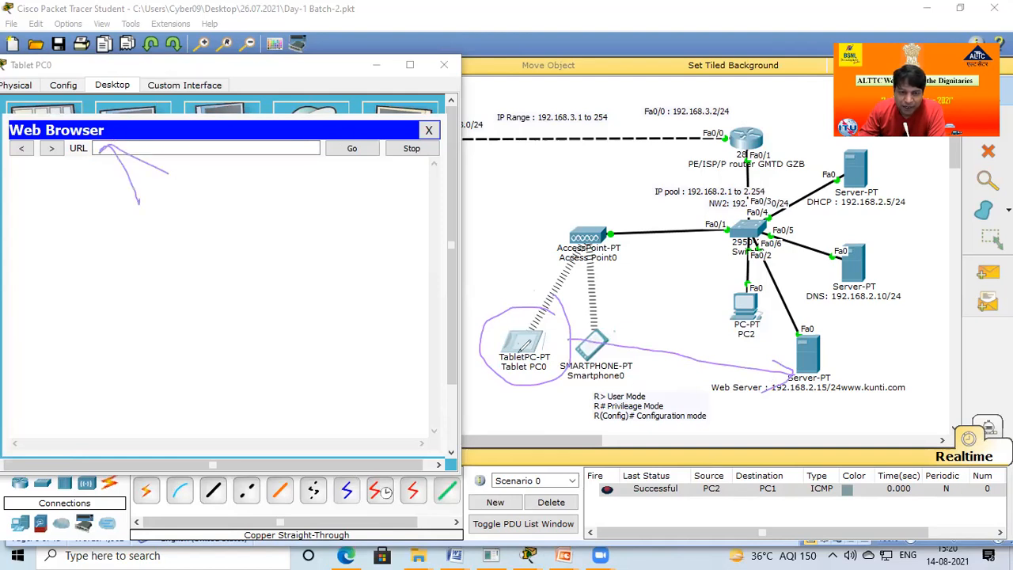
{"action": "left_click_drag", "start_coordinate": [529, 334], "coordinate": [563, 247]}
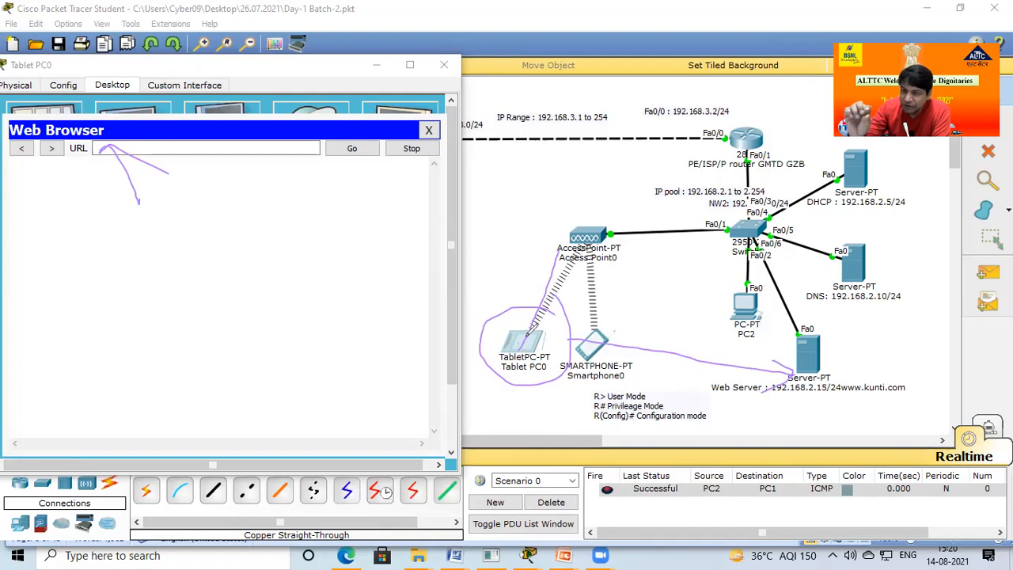
{"action": "mouse_move", "coordinate": [545, 315]}
{"action": "left_mouse_down"}
{"action": "mouse_move", "coordinate": [569, 239]}
{"action": "mouse_move", "coordinate": [641, 228]}
{"action": "mouse_move", "coordinate": [840, 258]}
{"action": "left_mouse_up"}
{"action": "mouse_move", "coordinate": [879, 229]}
{"action": "left_mouse_down"}
{"action": "mouse_move", "coordinate": [827, 275]}
{"action": "mouse_move", "coordinate": [902, 257]}
{"action": "mouse_move", "coordinate": [877, 231]}
{"action": "left_mouse_up"}
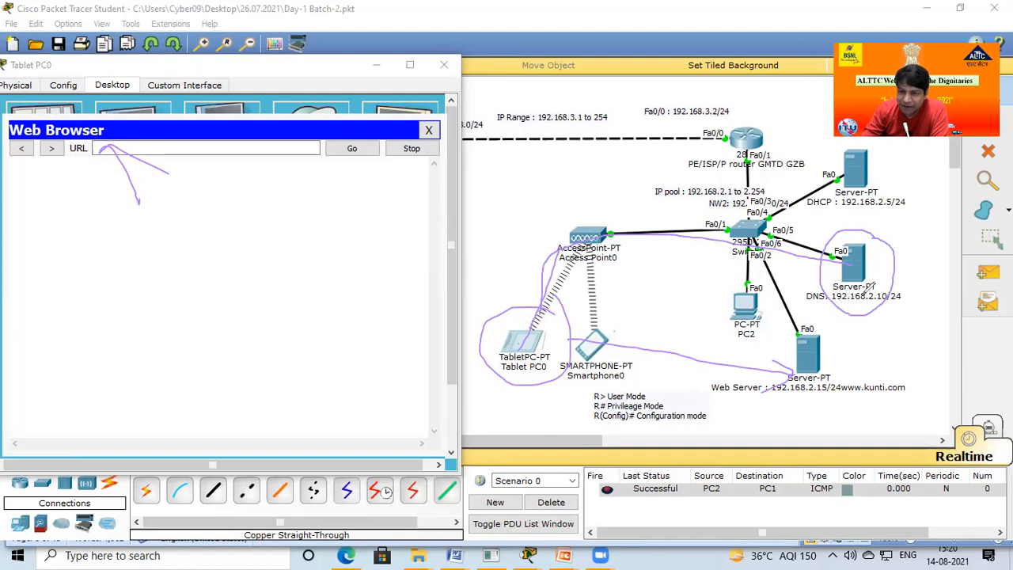
{"action": "mouse_move", "coordinate": [871, 281]}
{"action": "left_mouse_down"}
{"action": "mouse_move", "coordinate": [752, 247]}
{"action": "mouse_move", "coordinate": [790, 350]}
{"action": "left_mouse_up"}
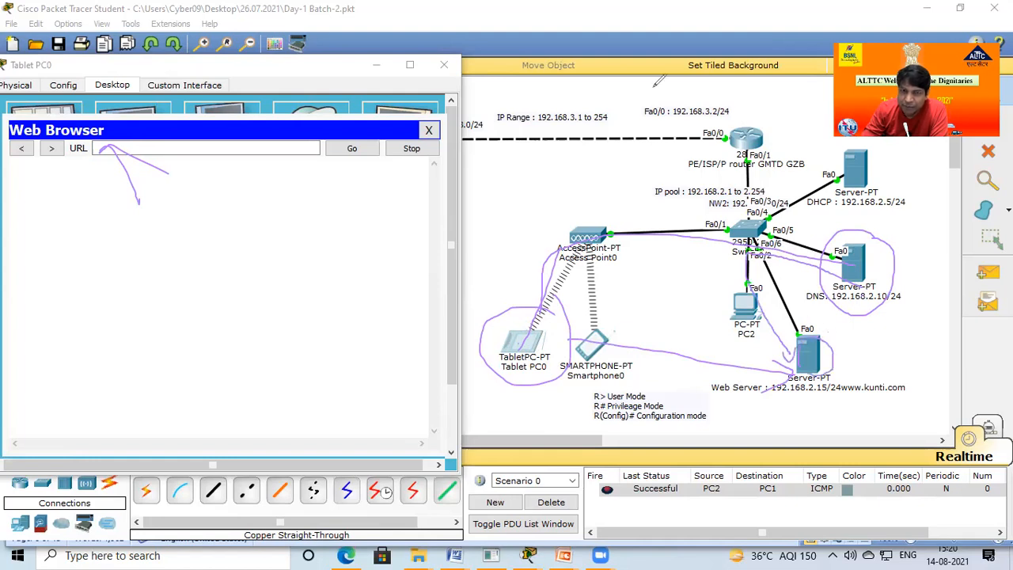
{"action": "mouse_move", "coordinate": [817, 348]}
{"action": "left_mouse_down"}
{"action": "mouse_move", "coordinate": [687, 208]}
{"action": "mouse_move", "coordinate": [614, 250]}
{"action": "mouse_move", "coordinate": [516, 329]}
{"action": "mouse_move", "coordinate": [514, 319]}
{"action": "mouse_move", "coordinate": [535, 336]}
{"action": "left_mouse_up"}
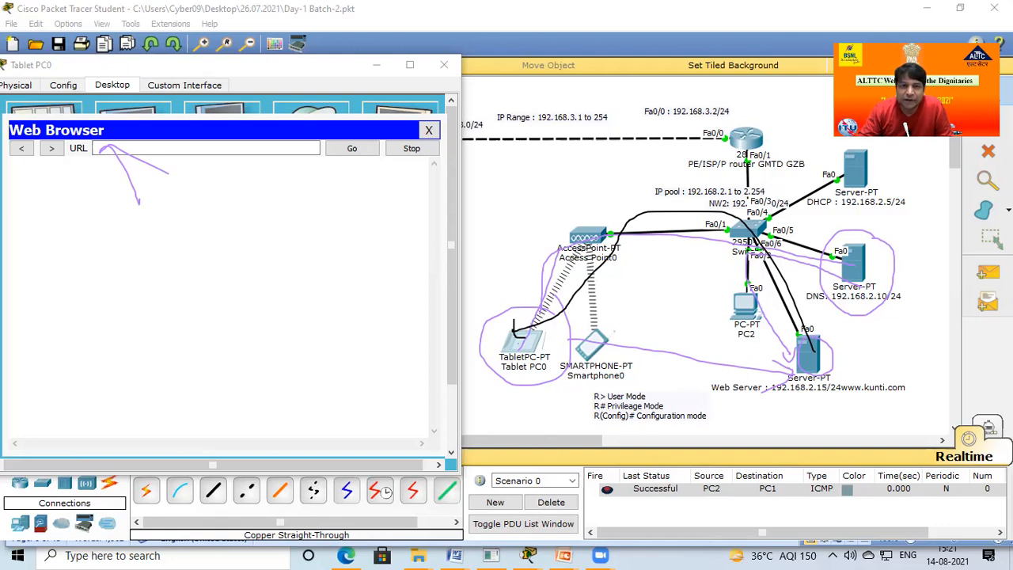
{"action": "key", "text": "e"}
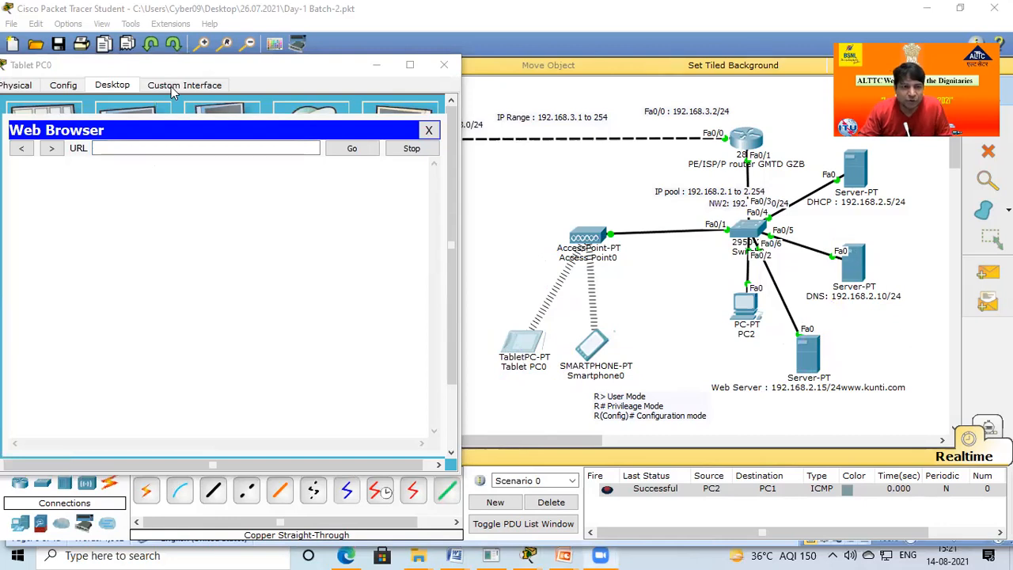
Step: Load the Web Server's page by its IP address 192.168.2.15 in Tablet PC0's web browser
{"action": "left_click_drag", "start_coordinate": [171, 64], "coordinate": [280, 41]}
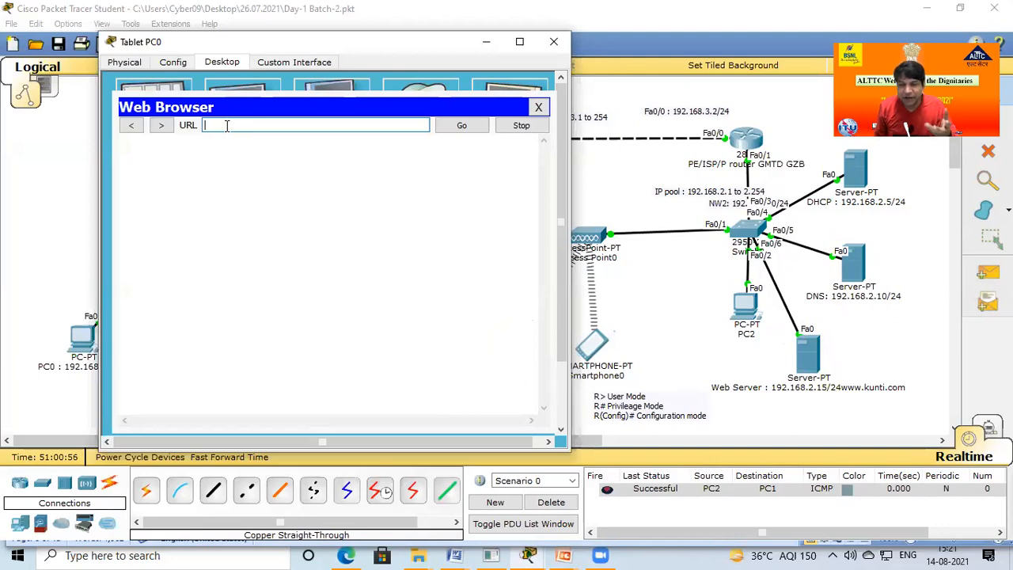
{"action": "type", "text": "192.1"}
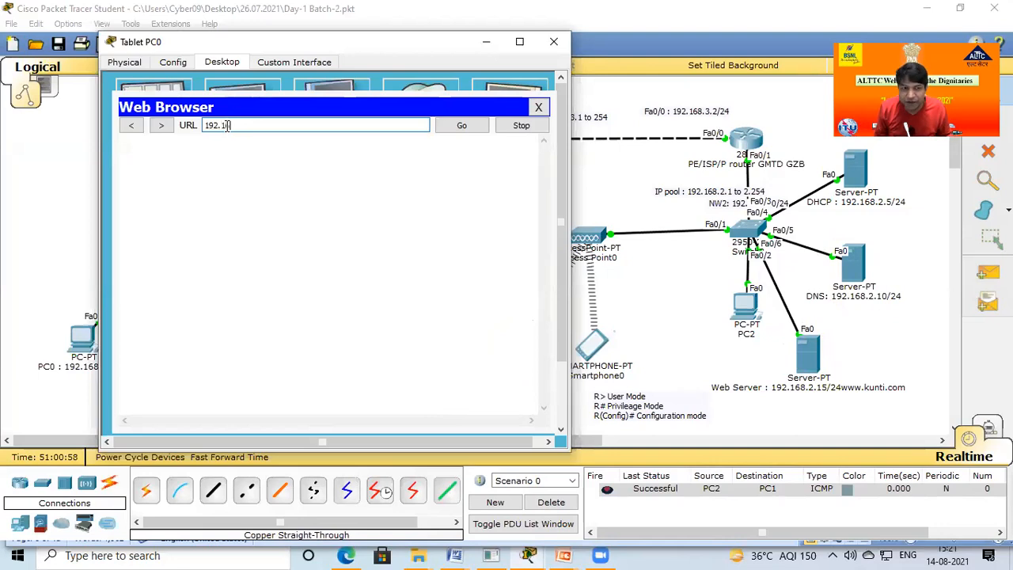
{"action": "type", "text": "68.2."}
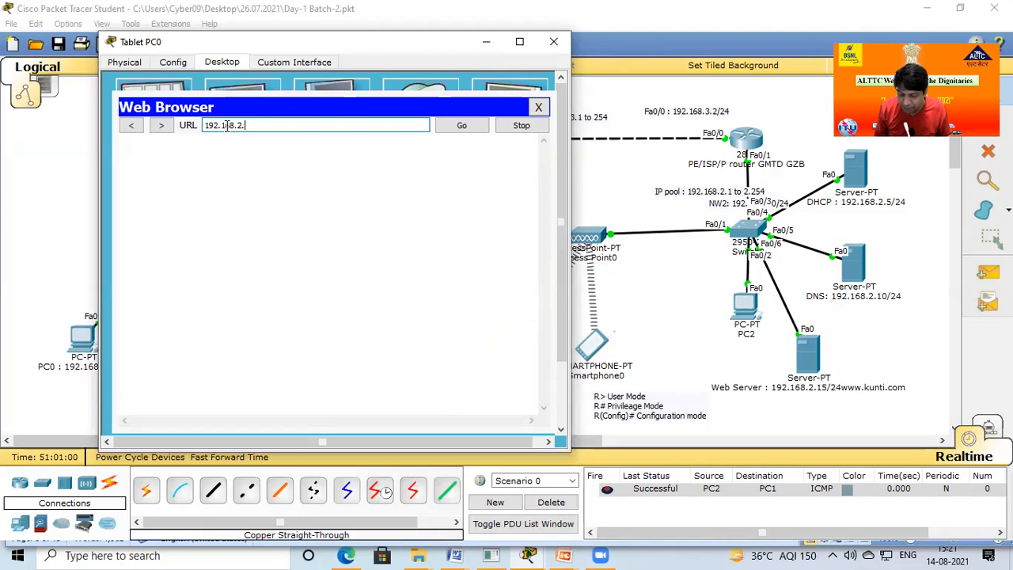
{"action": "type", "text": "15"}
{"action": "key", "text": "Return"}
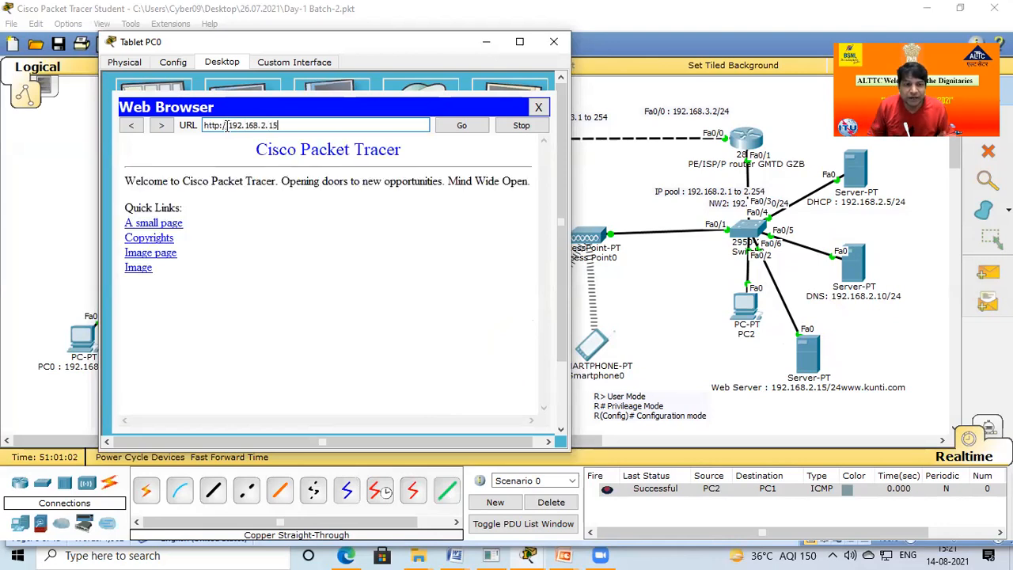
{"action": "left_click", "coordinate": [539, 107]}
{"action": "left_click", "coordinate": [431, 113]}
{"action": "left_click", "coordinate": [358, 124]}
{"action": "type", "text": "www."}
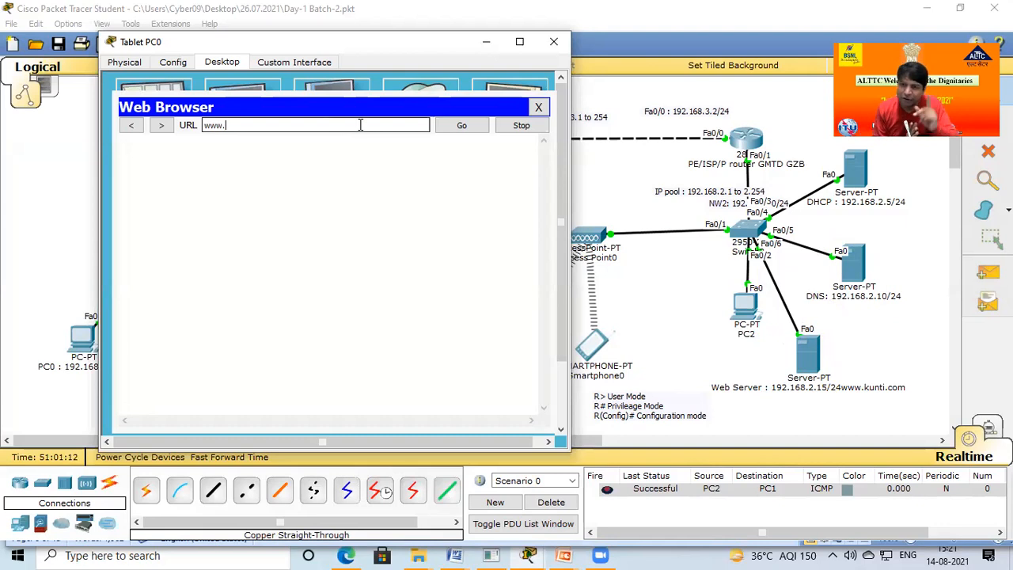
{"action": "type", "text": "kksy.com"}
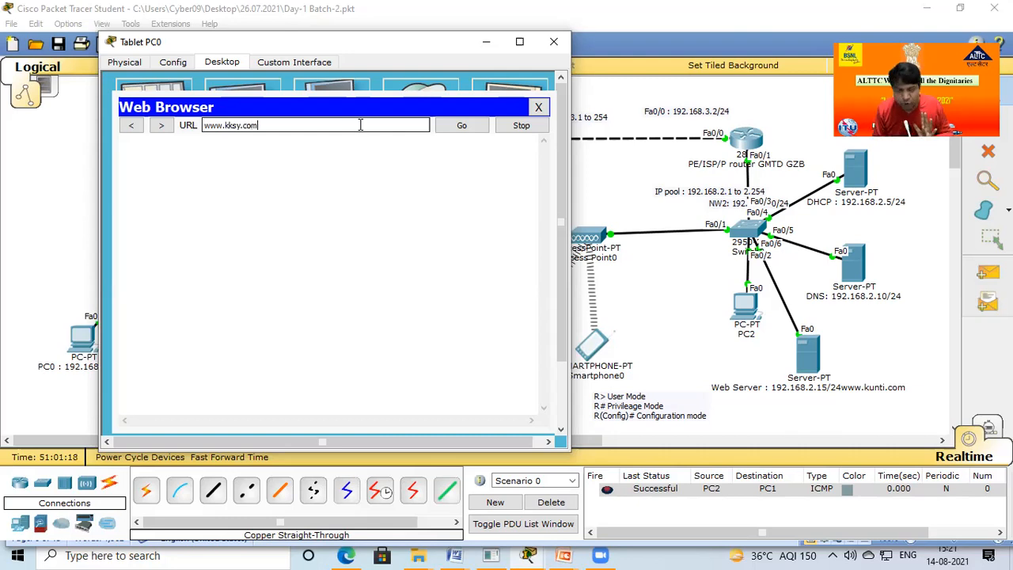
{"action": "key", "text": "Return"}
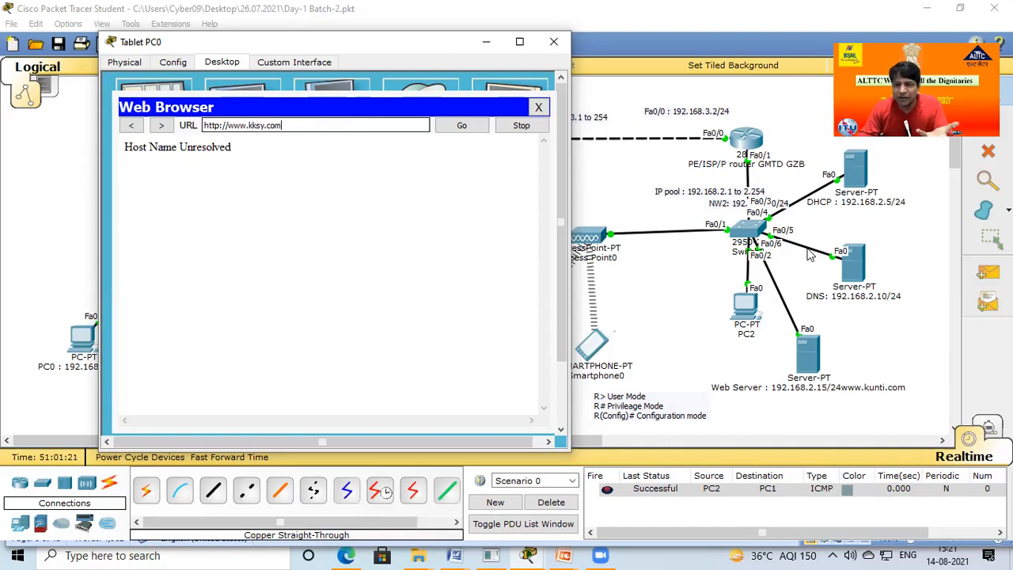
{"action": "left_click", "coordinate": [347, 120]}
{"action": "key", "text": "BackSpace"}
{"action": "key", "text": "BackSpace"}
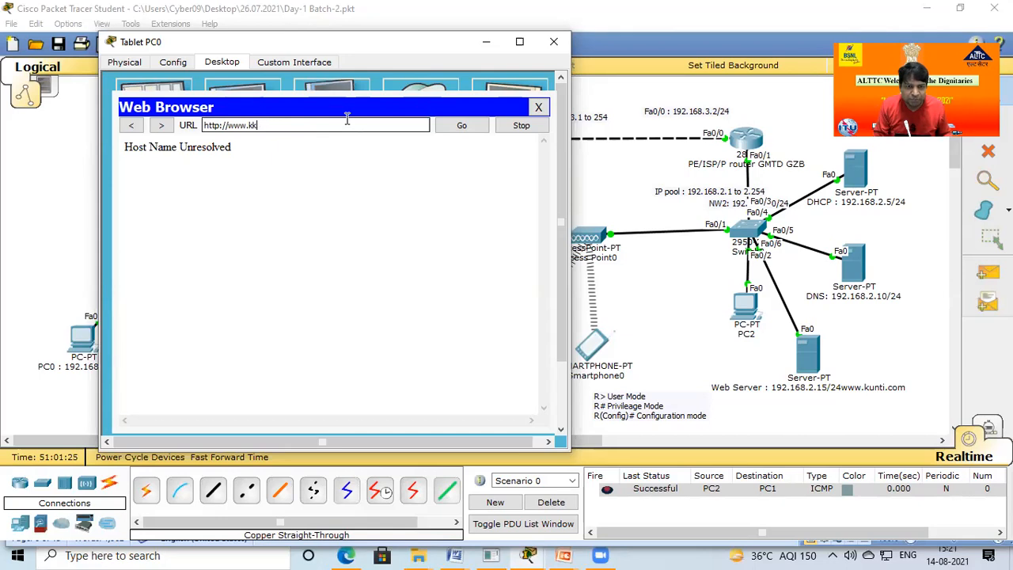
{"action": "type", "text": "unti.com"}
{"action": "key", "text": "Return"}
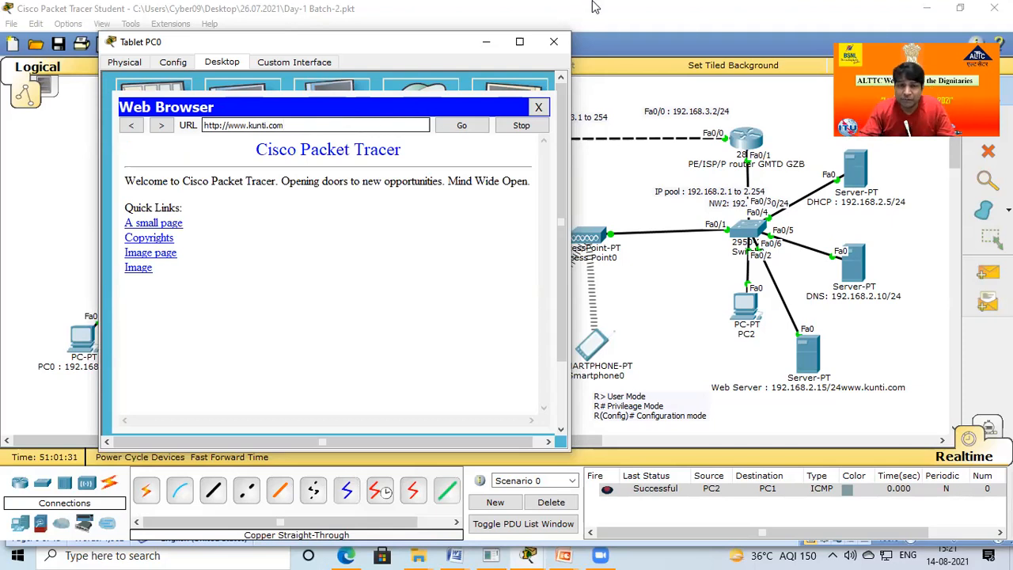
{"action": "left_click", "coordinate": [553, 41]}
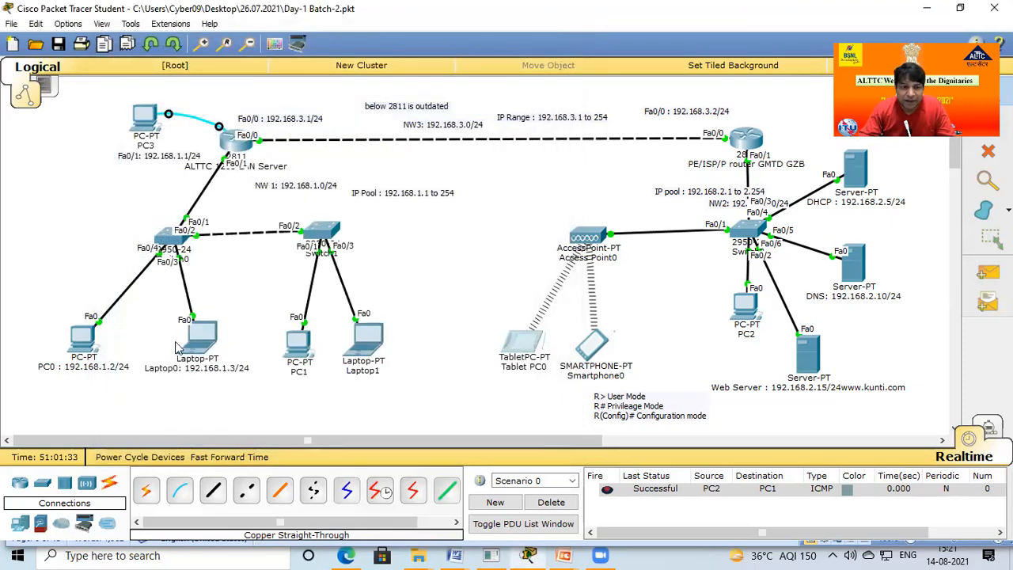
Step: Look at the desktop applications of Laptop0 and close its window
{"action": "left_click", "coordinate": [210, 340]}
{"action": "left_click", "coordinate": [395, 121]}
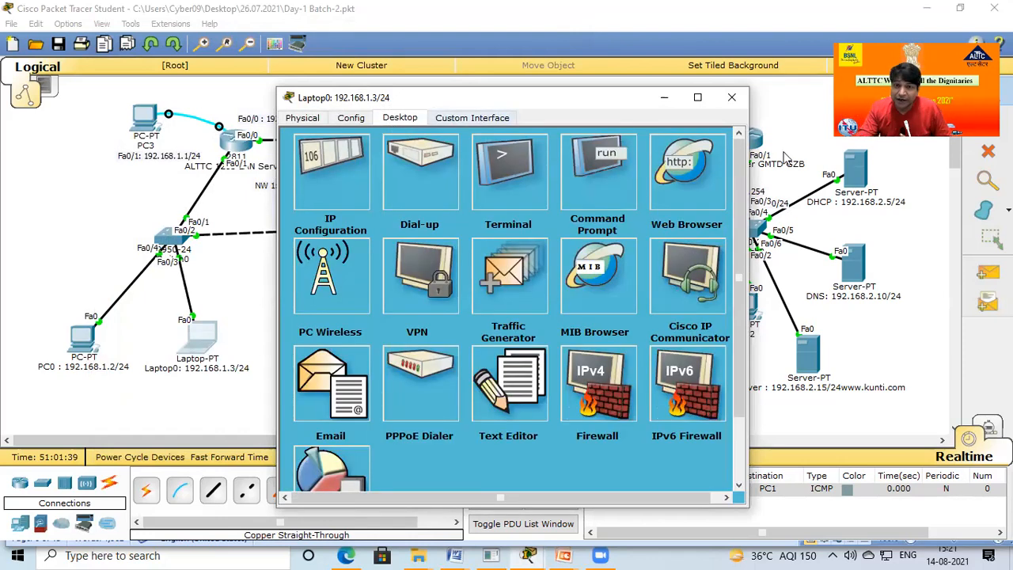
{"action": "left_click", "coordinate": [732, 97]}
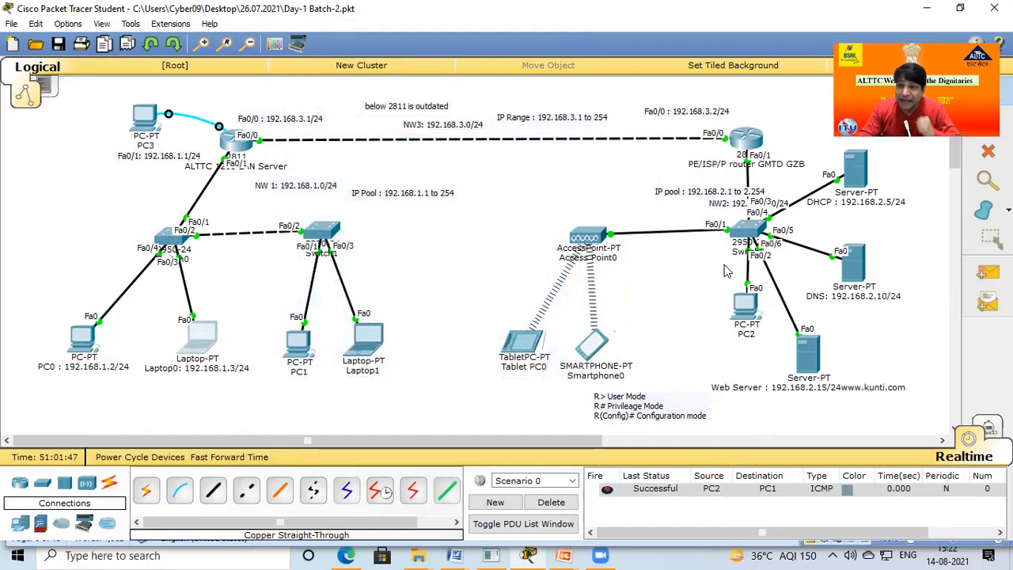
Step: Open the real PC's Ethernet adapter IPv4 properties and place the dialog beside the adapter properties
{"action": "right_click", "coordinate": [887, 554]}
{"action": "left_click", "coordinate": [889, 546]}
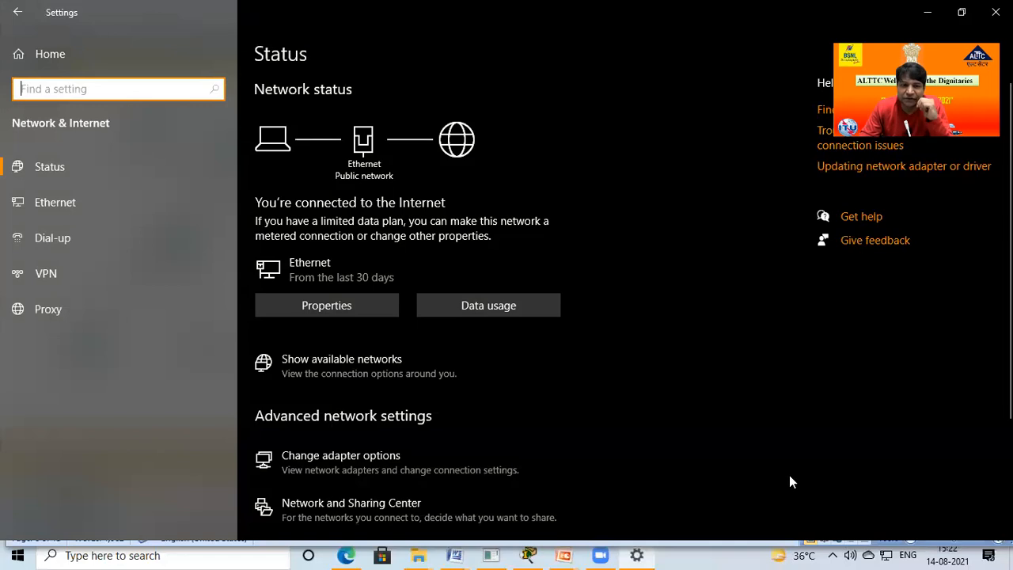
{"action": "left_click", "coordinate": [344, 461]}
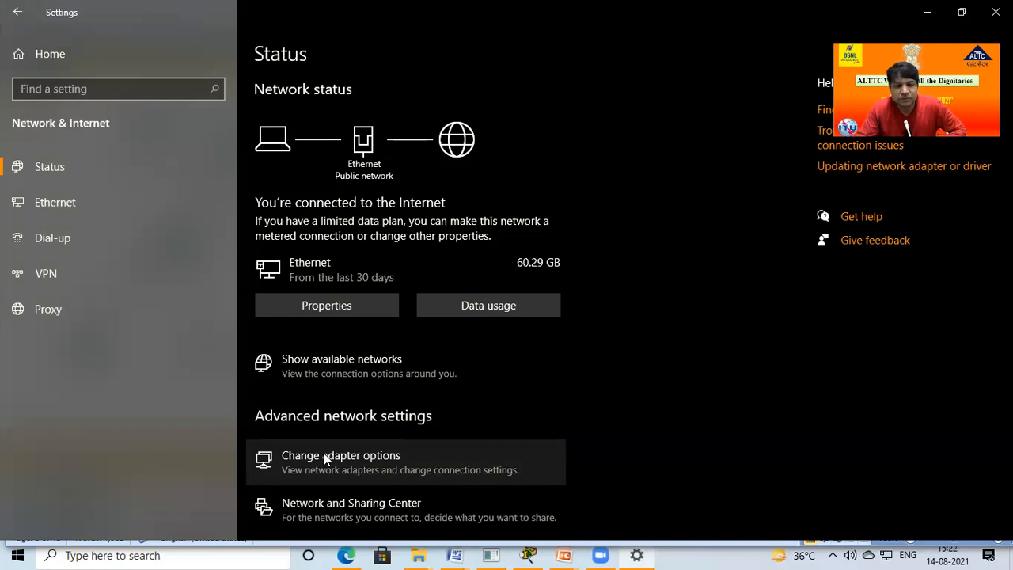
{"action": "left_click", "coordinate": [401, 467]}
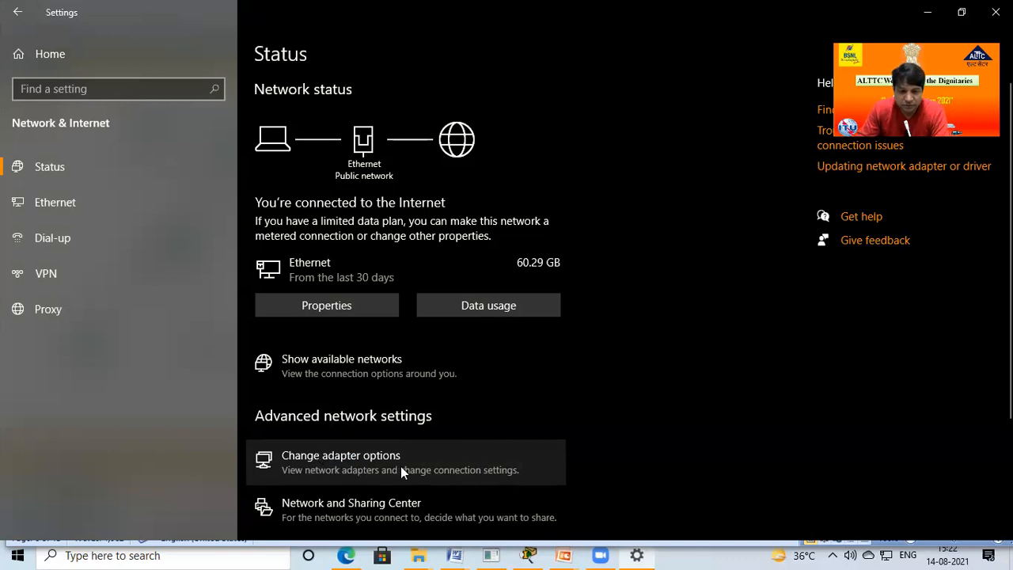
{"action": "right_click", "coordinate": [71, 111]}
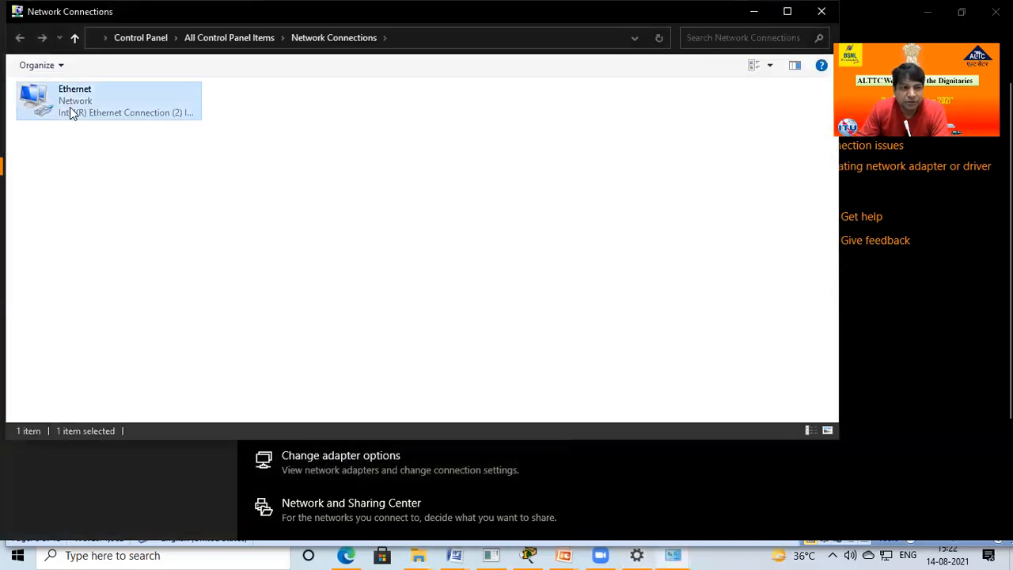
{"action": "left_click", "coordinate": [117, 248]}
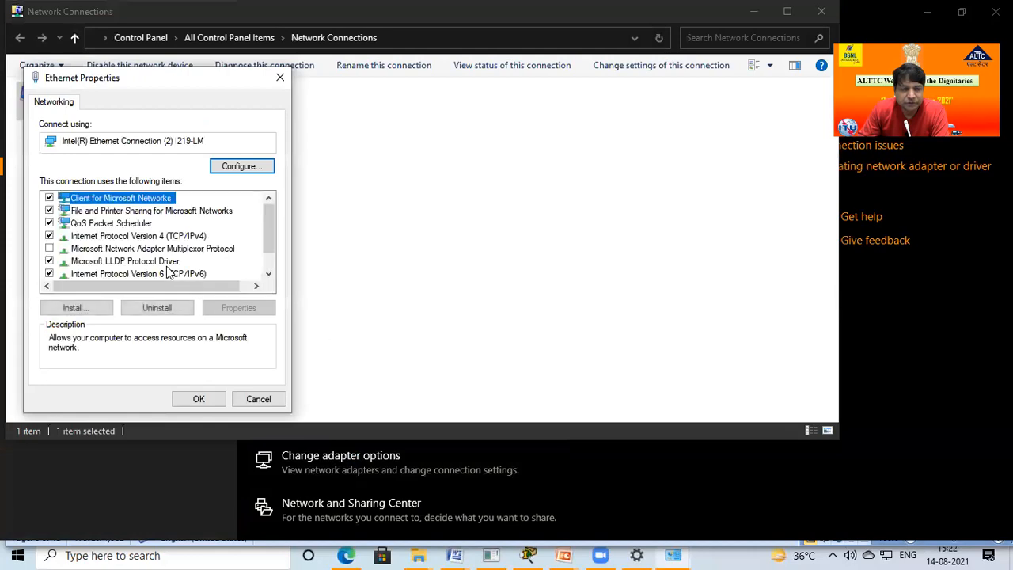
{"action": "left_click", "coordinate": [175, 236]}
{"action": "left_click", "coordinate": [237, 306]}
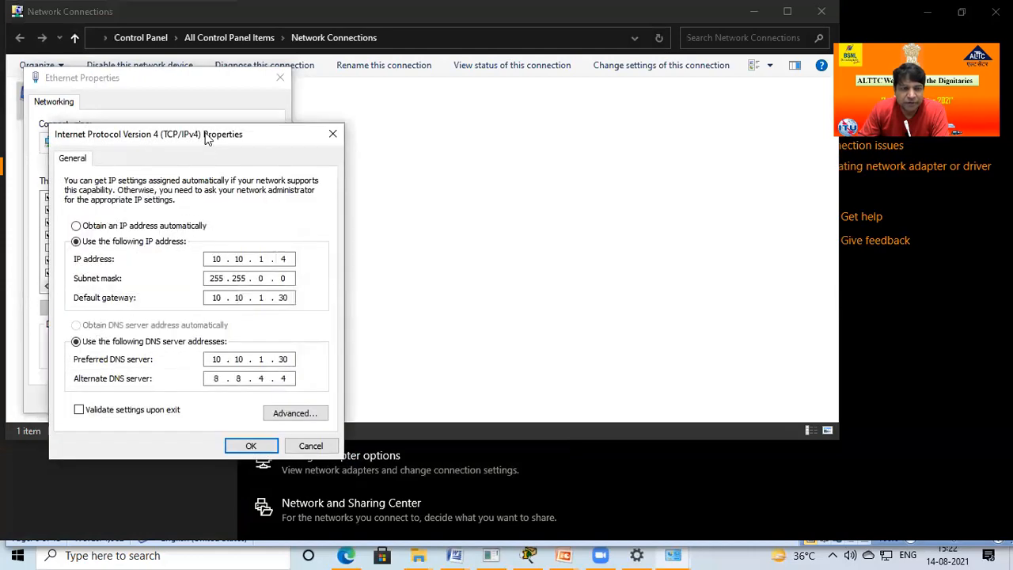
{"action": "left_click_drag", "start_coordinate": [253, 136], "coordinate": [339, 11]}
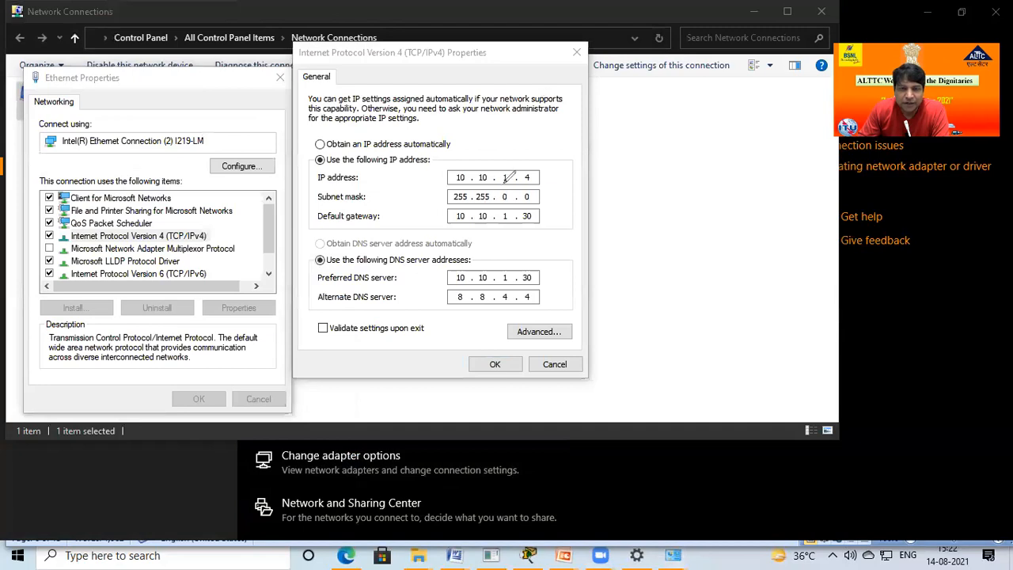
Step: Annotate the IPv4 dialog with pen marks around the IP address, subnet mask, default gateway and both DNS server entries
{"action": "mouse_move", "coordinate": [548, 162]}
{"action": "left_mouse_down"}
{"action": "mouse_move", "coordinate": [437, 161]}
{"action": "mouse_move", "coordinate": [435, 198]}
{"action": "mouse_move", "coordinate": [541, 187]}
{"action": "mouse_move", "coordinate": [585, 139]}
{"action": "left_mouse_up"}
{"action": "mouse_move", "coordinate": [556, 199]}
{"action": "left_mouse_down"}
{"action": "mouse_move", "coordinate": [545, 191]}
{"action": "mouse_move", "coordinate": [514, 234]}
{"action": "mouse_move", "coordinate": [543, 181]}
{"action": "left_mouse_up"}
{"action": "mouse_move", "coordinate": [546, 267]}
{"action": "left_mouse_down"}
{"action": "mouse_move", "coordinate": [535, 255]}
{"action": "mouse_move", "coordinate": [426, 267]}
{"action": "mouse_move", "coordinate": [447, 280]}
{"action": "mouse_move", "coordinate": [529, 280]}
{"action": "mouse_move", "coordinate": [556, 258]}
{"action": "left_mouse_up"}
{"action": "mouse_move", "coordinate": [309, 279]}
{"action": "left_mouse_down"}
{"action": "mouse_move", "coordinate": [426, 277]}
{"action": "mouse_move", "coordinate": [407, 270]}
{"action": "mouse_move", "coordinate": [404, 287]}
{"action": "left_mouse_up"}
{"action": "mouse_move", "coordinate": [552, 274]}
{"action": "left_mouse_down"}
{"action": "mouse_move", "coordinate": [611, 244]}
{"action": "mouse_move", "coordinate": [632, 250]}
{"action": "mouse_move", "coordinate": [595, 263]}
{"action": "left_mouse_up"}
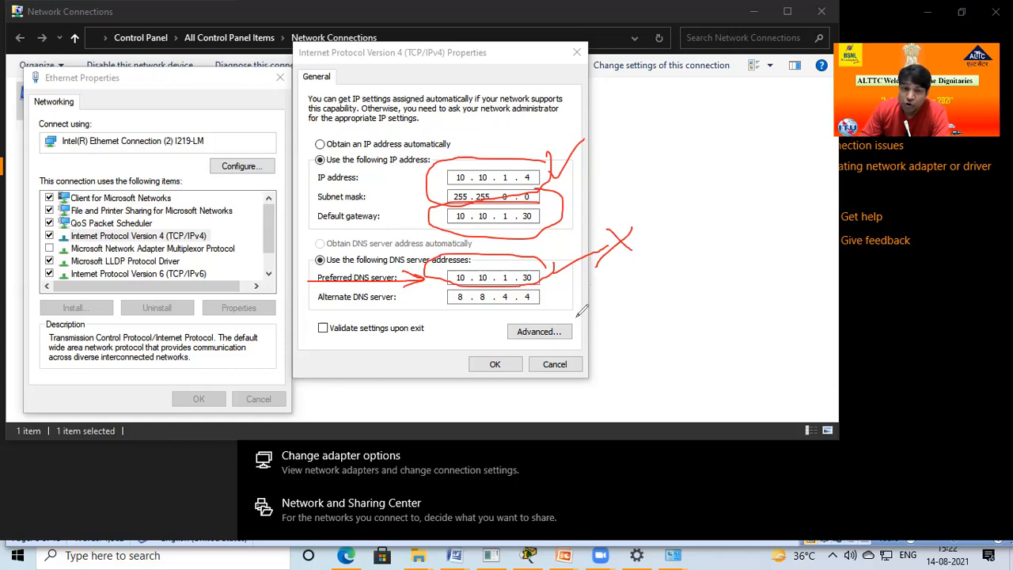
{"action": "mouse_move", "coordinate": [430, 315]}
{"action": "left_mouse_down"}
{"action": "mouse_move", "coordinate": [567, 286]}
{"action": "mouse_move", "coordinate": [496, 273]}
{"action": "mouse_move", "coordinate": [433, 278]}
{"action": "mouse_move", "coordinate": [457, 316]}
{"action": "left_mouse_up"}
{"action": "mouse_move", "coordinate": [564, 305]}
{"action": "left_mouse_down"}
{"action": "mouse_move", "coordinate": [671, 152]}
{"action": "mouse_move", "coordinate": [685, 168]}
{"action": "mouse_move", "coordinate": [678, 175]}
{"action": "left_mouse_up"}
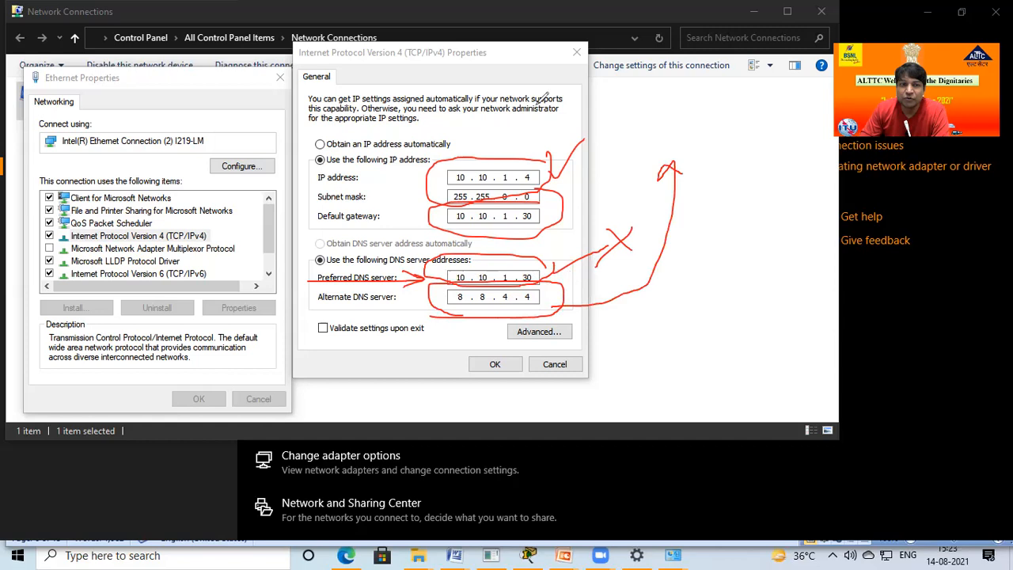
Step: Add a text annotation beside the IPv4 dialog listing 8.8.8.8, 4.4.4.4, 8.8.4.4. and 4.4.8.8. on separate lines
{"action": "left_click", "coordinate": [740, 146]}
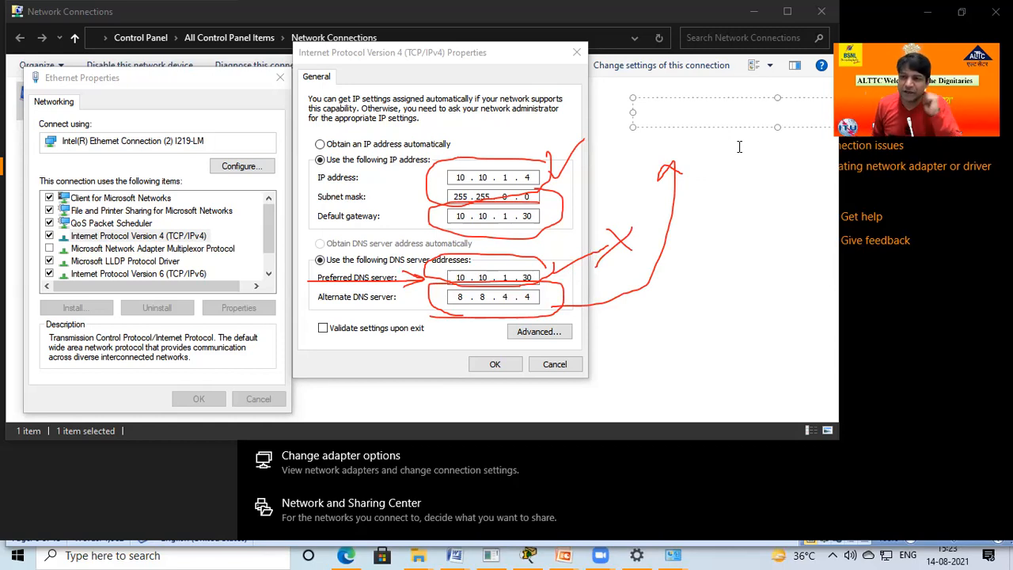
{"action": "type", "text": "8.8.8."}
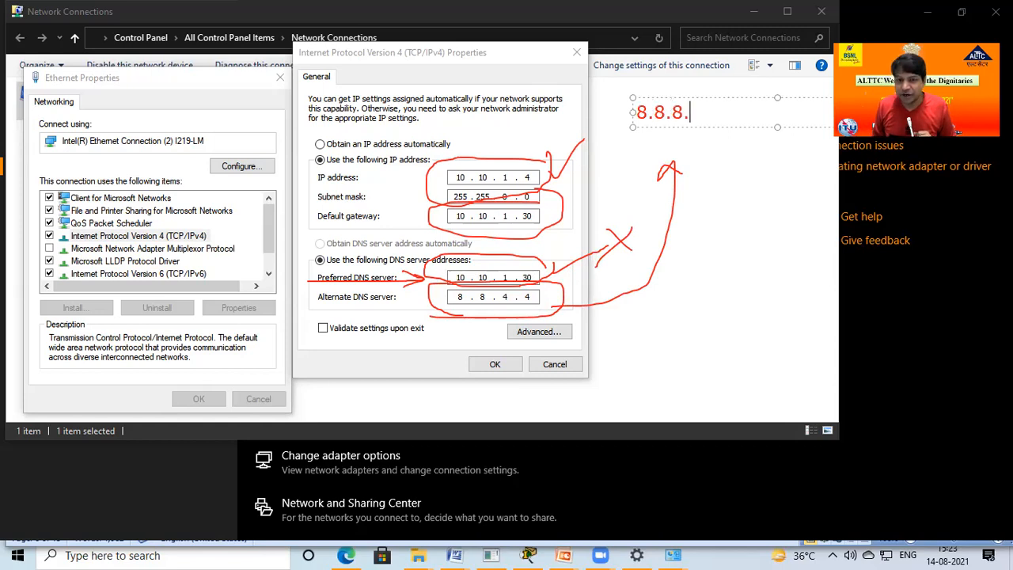
{"action": "type", "text": "8"}
{"action": "key", "text": "Return"}
{"action": "type", "text": "4.4.4.4"}
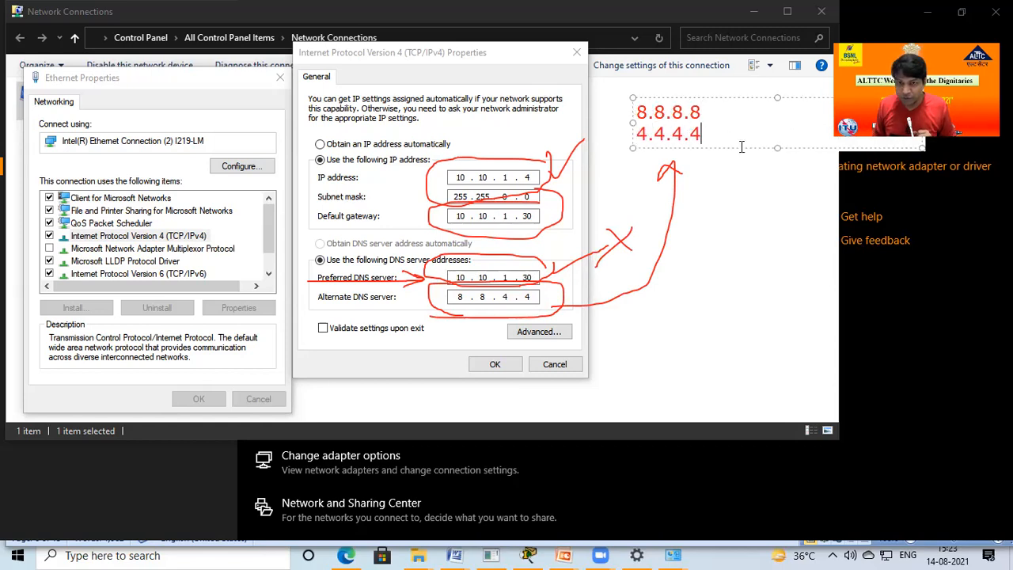
{"action": "key", "text": "Return"}
{"action": "type", "text": "8."}
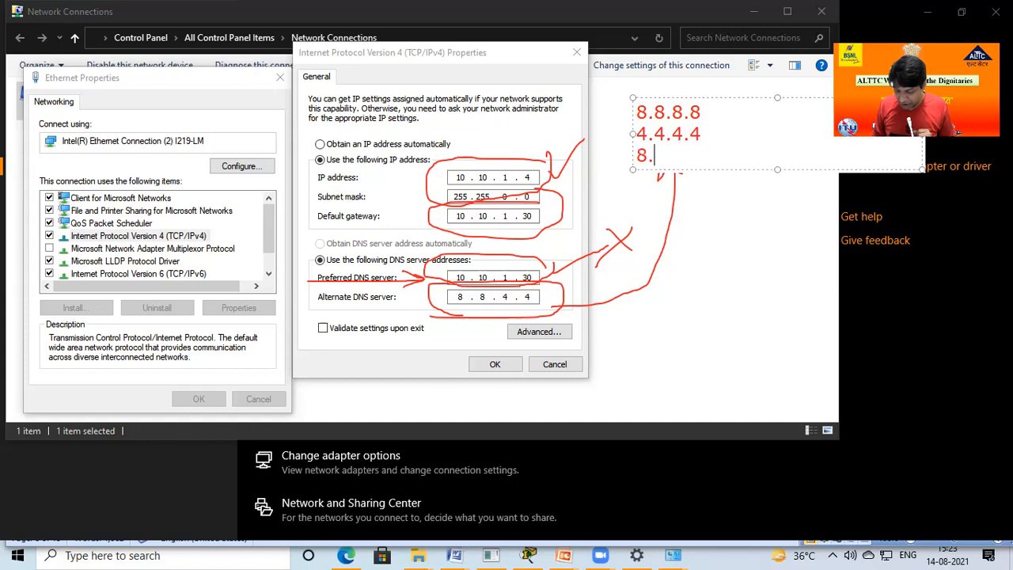
{"action": "type", "text": "8.4.4.4"}
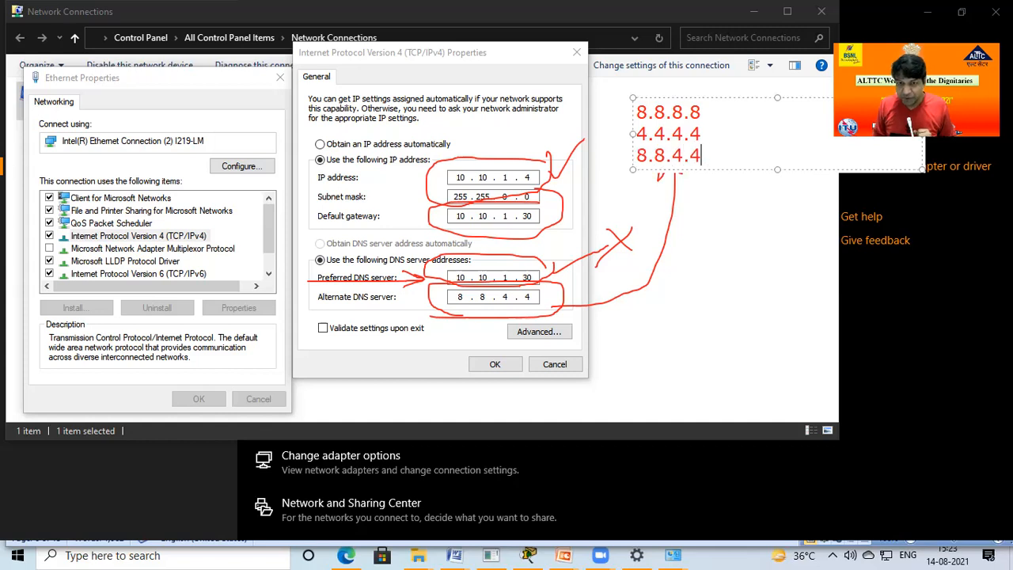
{"action": "key", "text": "Return"}
{"action": "type", "text": "4.4.8.8."}
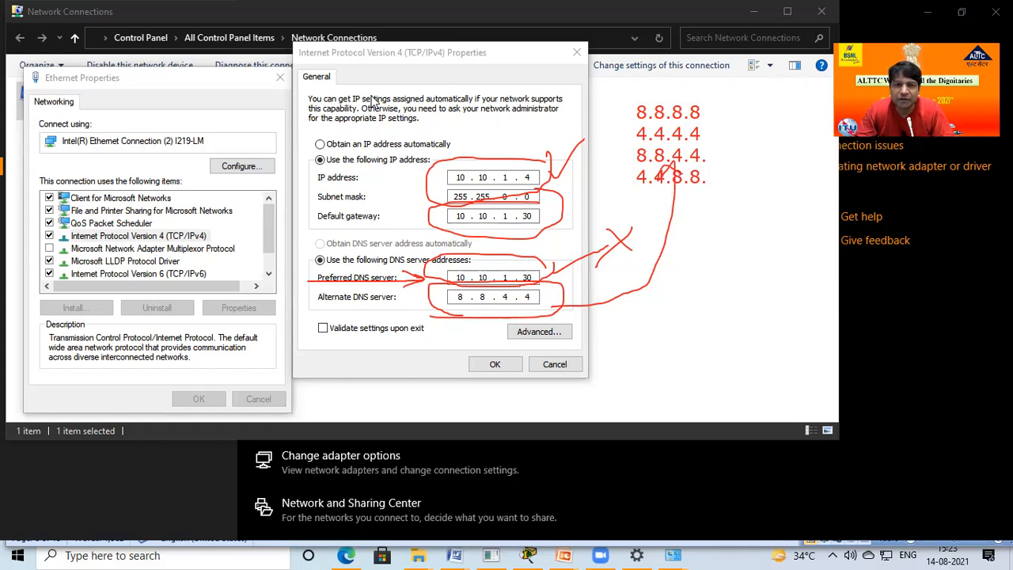
Step: Mark the preferred and alternate DNS server entries with more pen strokes and erase all annotations
{"action": "mouse_move", "coordinate": [432, 311]}
{"action": "left_mouse_down"}
{"action": "mouse_move", "coordinate": [468, 260]}
{"action": "mouse_move", "coordinate": [489, 250]}
{"action": "left_mouse_up"}
{"action": "mouse_move", "coordinate": [444, 289]}
{"action": "left_mouse_down"}
{"action": "mouse_move", "coordinate": [439, 309]}
{"action": "mouse_move", "coordinate": [703, 275]}
{"action": "left_mouse_up"}
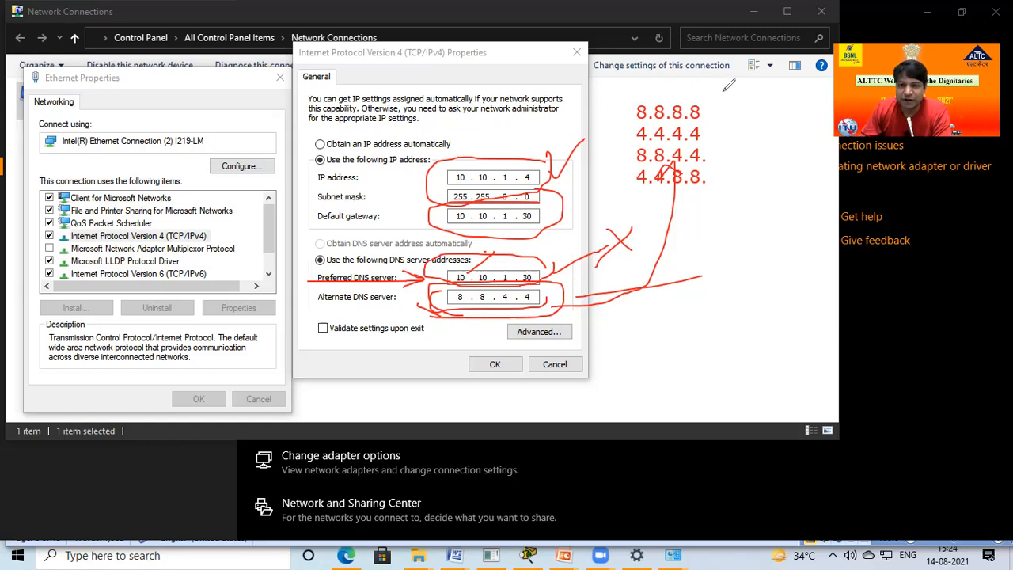
{"action": "key", "text": "e"}
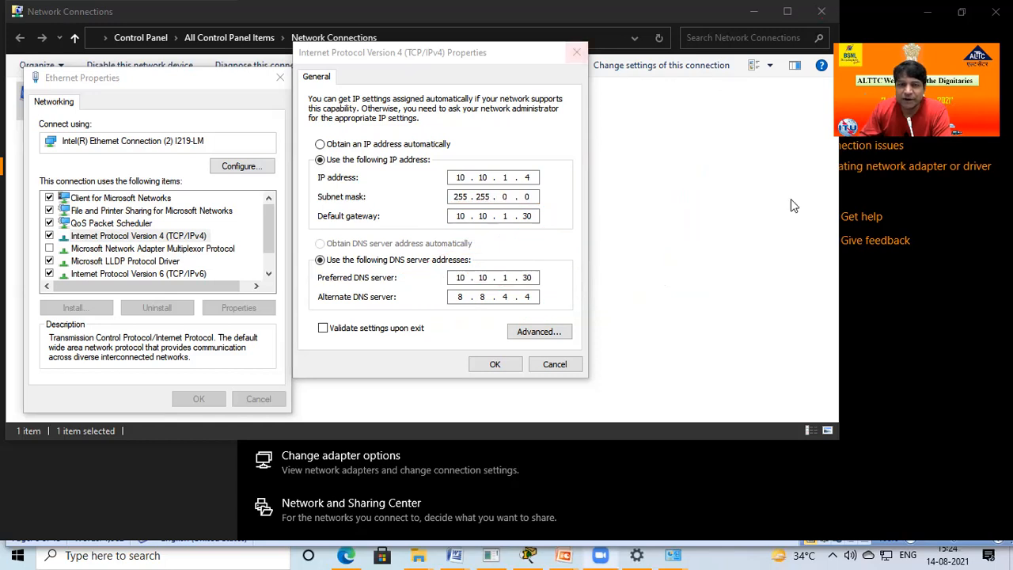
Step: Switch to Packet Tracer, set Laptop0's DNS server to 192.168.2.10 and close the laptop's window
{"action": "left_click", "coordinate": [527, 554]}
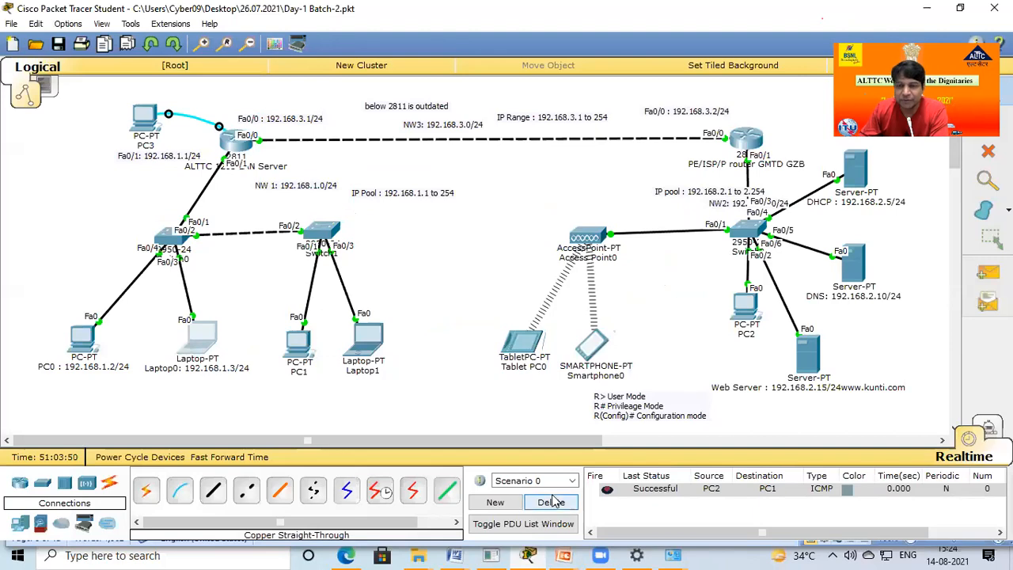
{"action": "left_click", "coordinate": [207, 339]}
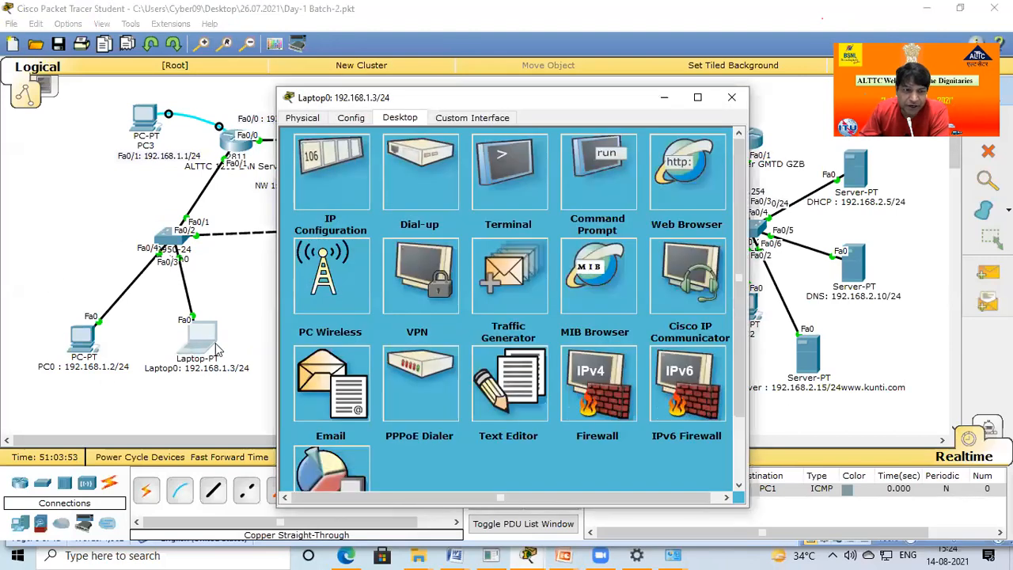
{"action": "left_click", "coordinate": [346, 175]}
{"action": "left_click", "coordinate": [424, 263]}
{"action": "type", "text": "192.168"}
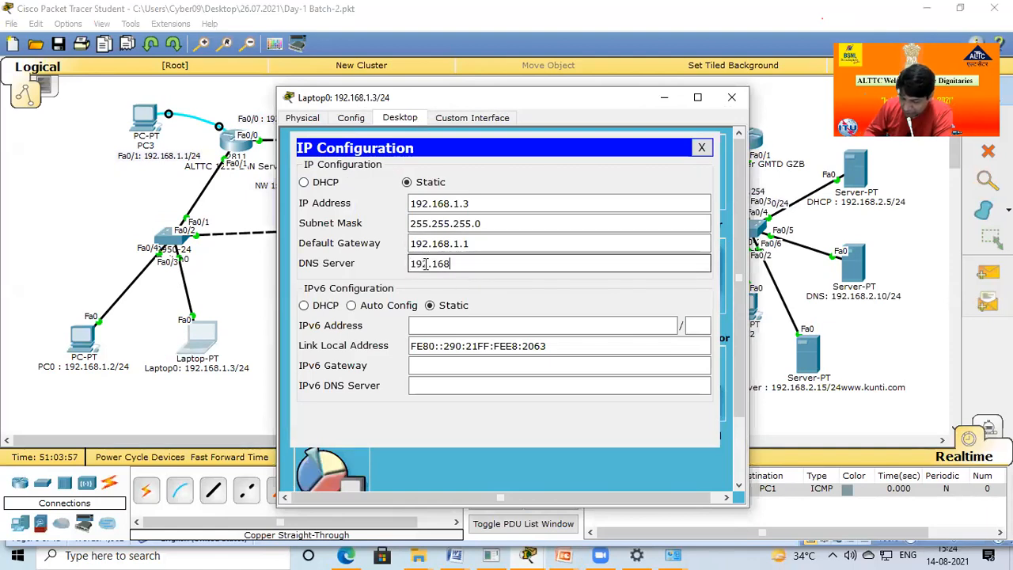
{"action": "type", "text": ".2.210"}
{"action": "key", "text": "BackSpace"}
{"action": "key", "text": "BackSpace"}
{"action": "key", "text": "BackSpace"}
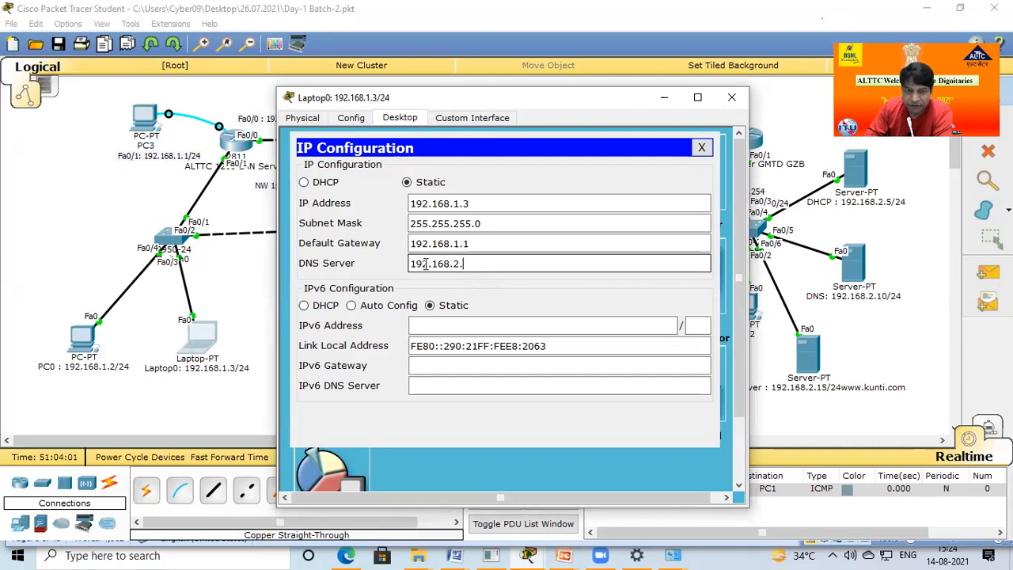
{"action": "type", "text": "10"}
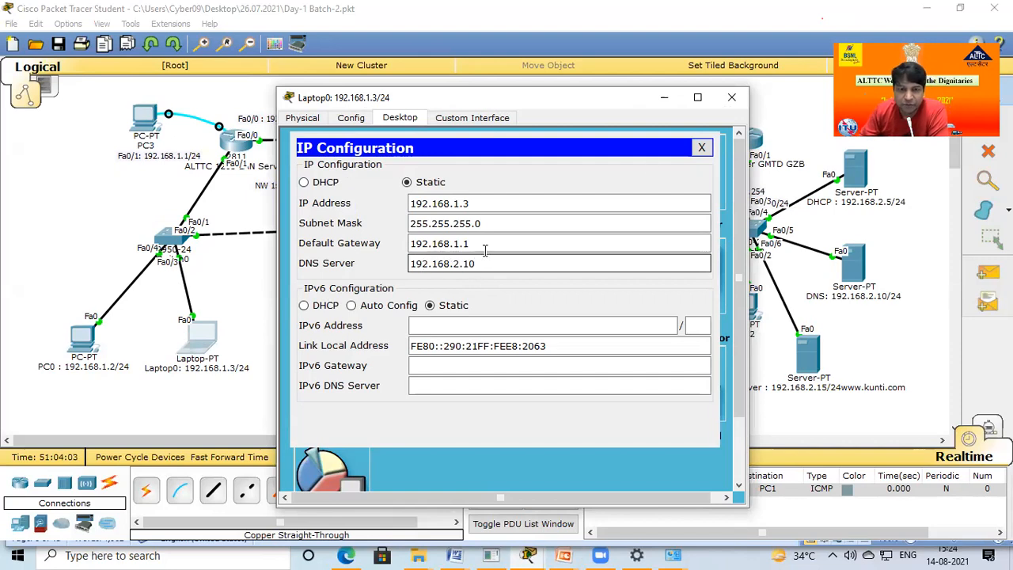
{"action": "left_click", "coordinate": [731, 97]}
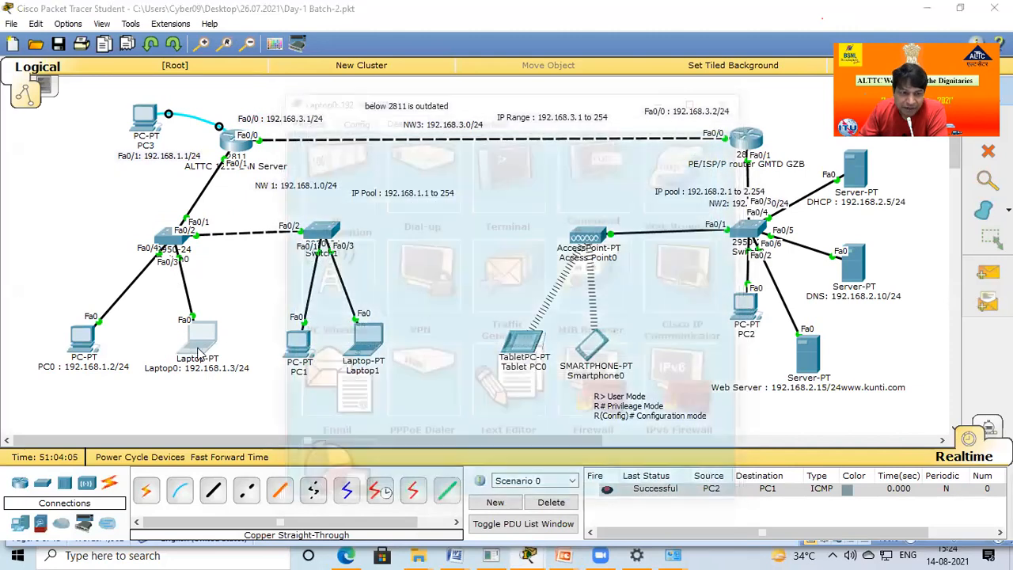
{"action": "left_click", "coordinate": [204, 348]}
{"action": "left_click", "coordinate": [699, 174]}
{"action": "left_click", "coordinate": [467, 180]}
{"action": "type", "text": "www."}
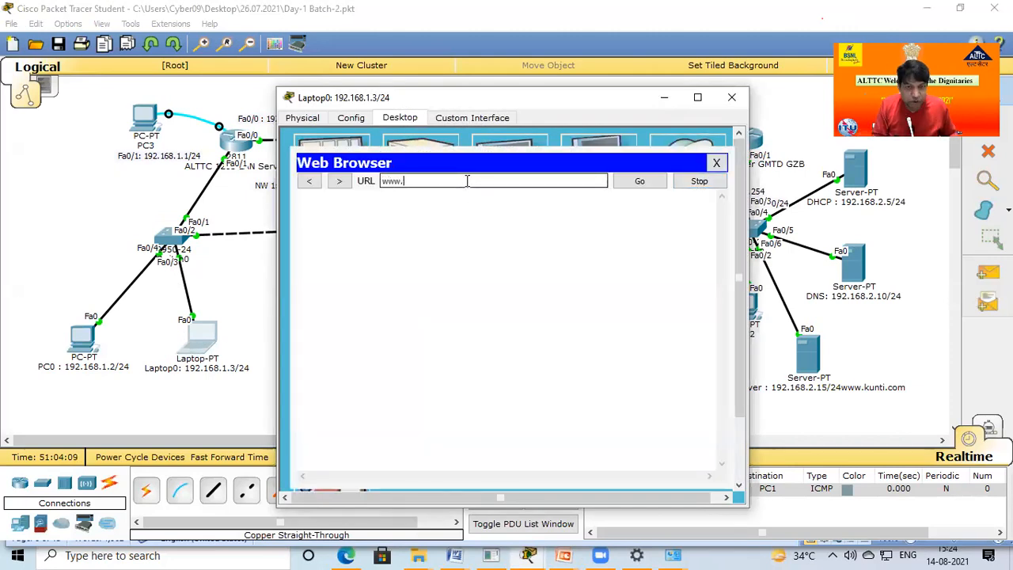
{"action": "type", "text": "kunti.com"}
{"action": "key", "text": "Return"}
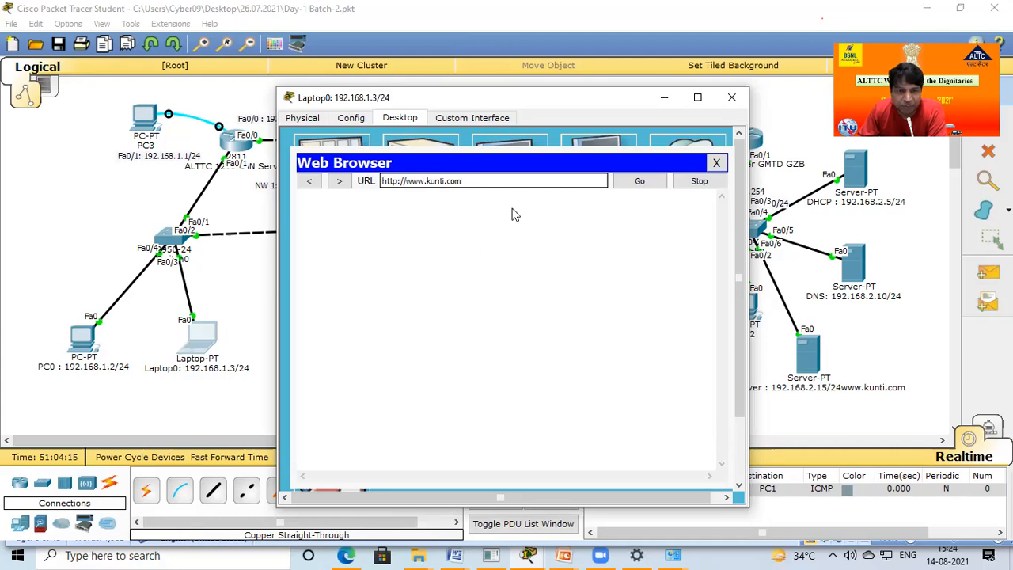
Step: Send a simple PDU from Laptop0 to the DNS server and fire it again to test the connection
{"action": "left_click", "coordinate": [967, 277]}
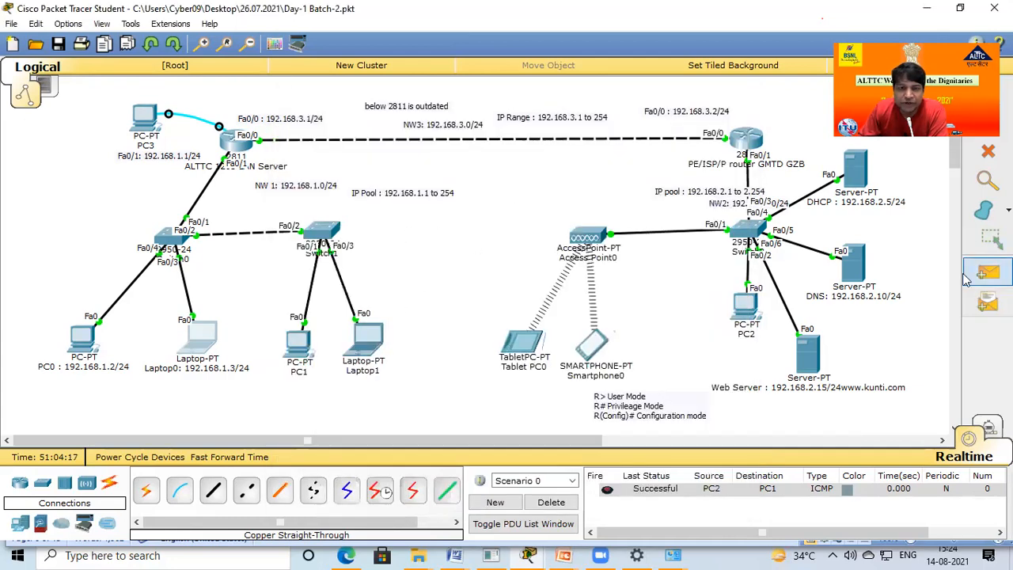
{"action": "left_click", "coordinate": [196, 335]}
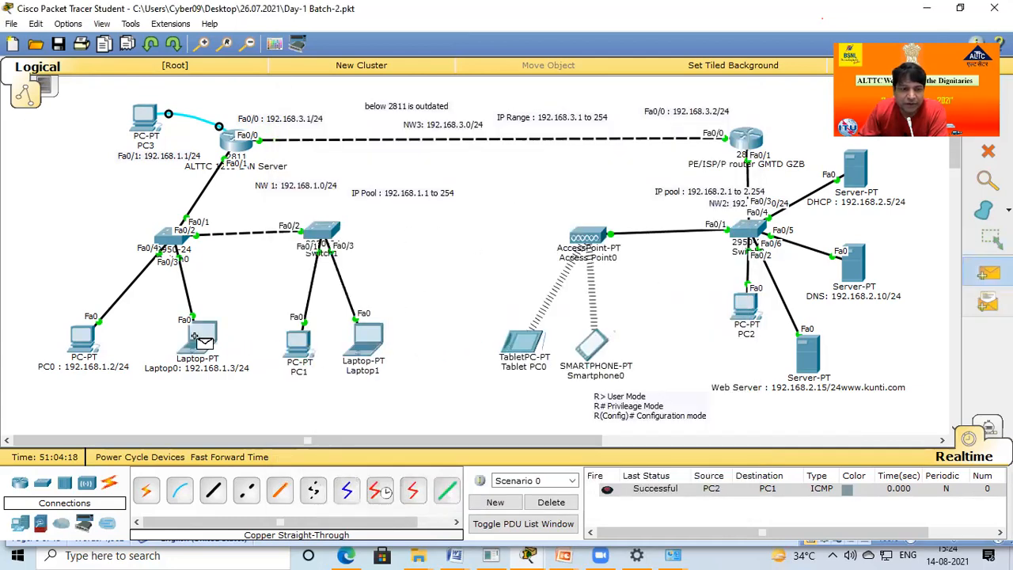
{"action": "left_click", "coordinate": [845, 263]}
{"action": "left_click", "coordinate": [607, 504]}
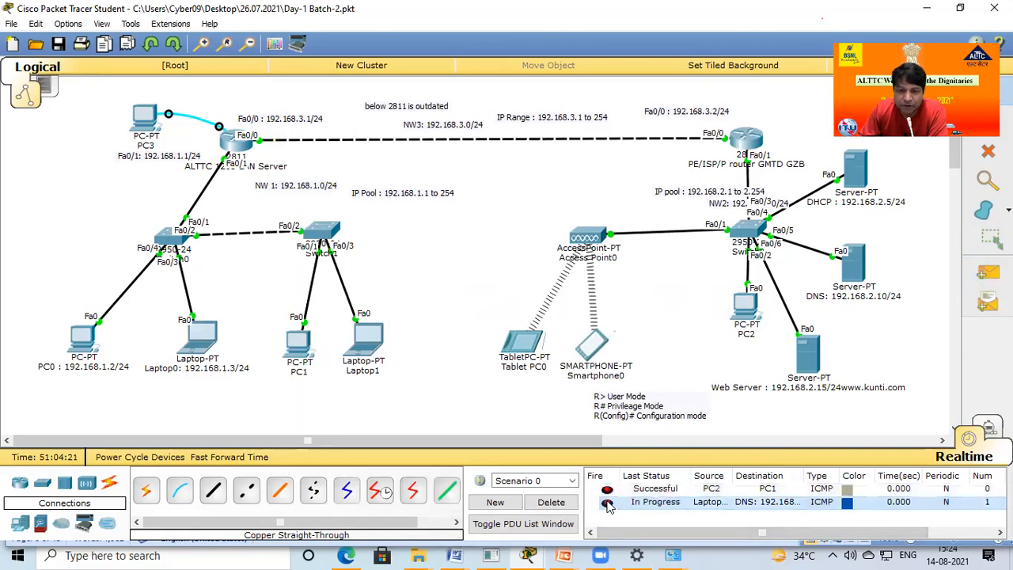
{"action": "left_click", "coordinate": [607, 503]}
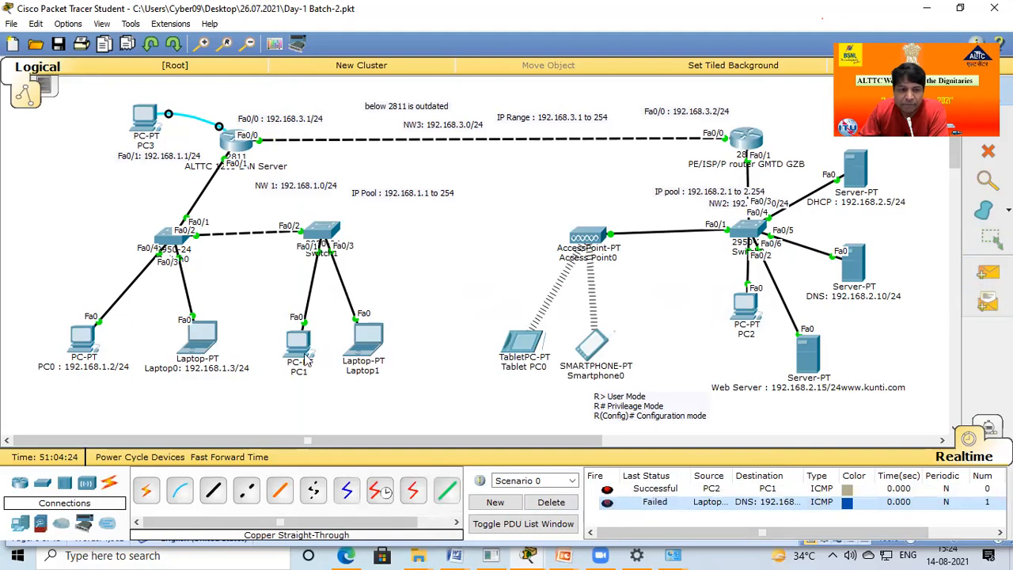
Step: Close Laptop0's web browser, check its IP configuration and close the laptop's window
{"action": "left_click", "coordinate": [198, 336]}
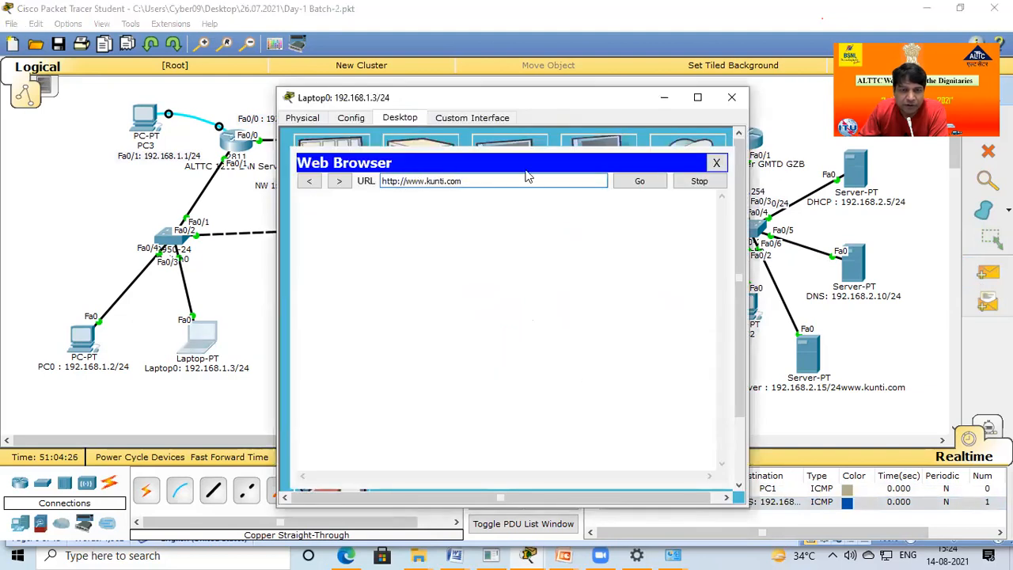
{"action": "left_click", "coordinate": [716, 162]}
{"action": "left_click", "coordinate": [334, 152]}
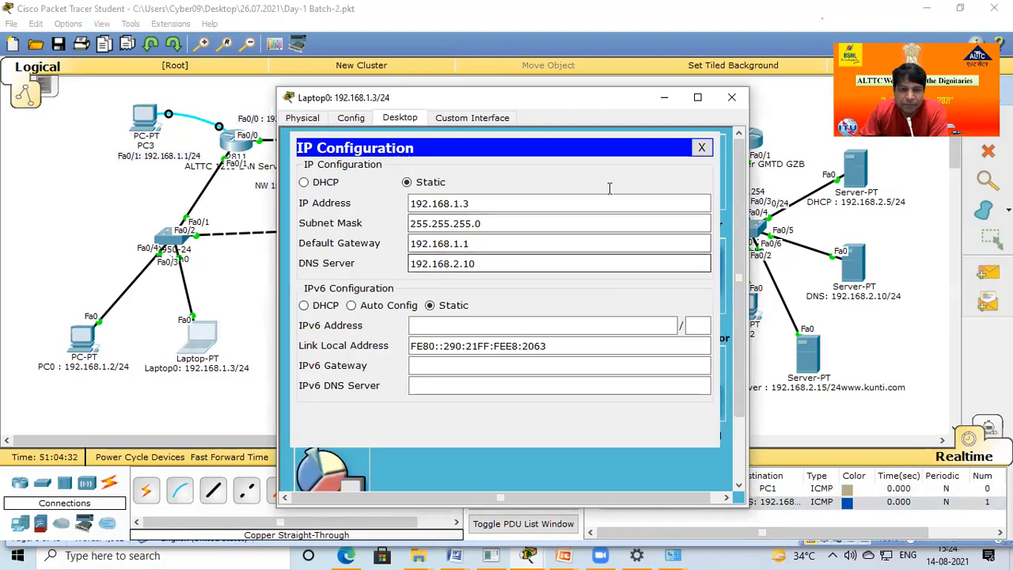
{"action": "left_click", "coordinate": [732, 97]}
Step: Send a simple PDU from Laptop0 to the ALTTC 1205 LAN Server router
{"action": "left_click", "coordinate": [988, 271]}
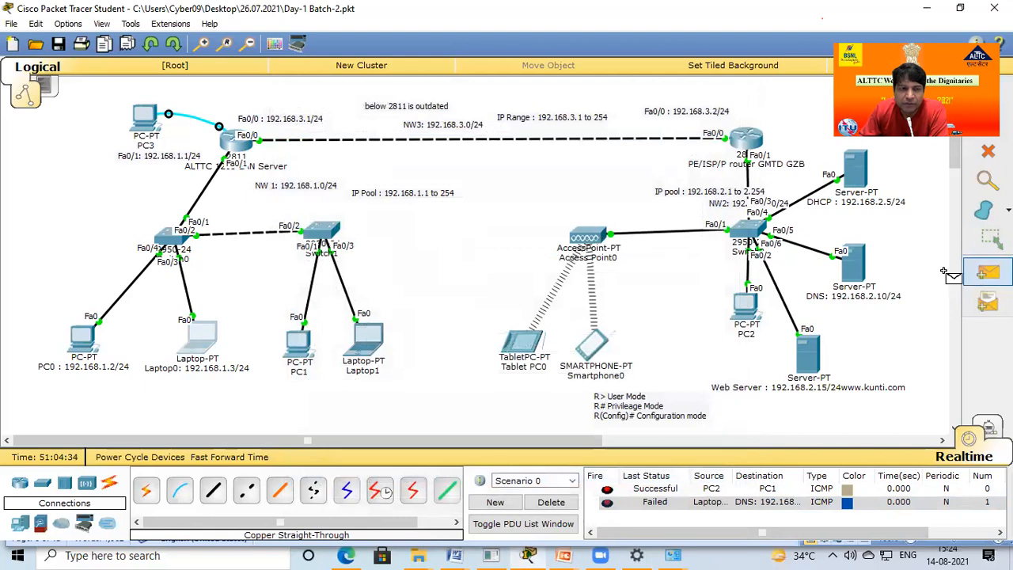
{"action": "left_click", "coordinate": [208, 348]}
{"action": "left_click", "coordinate": [237, 144]}
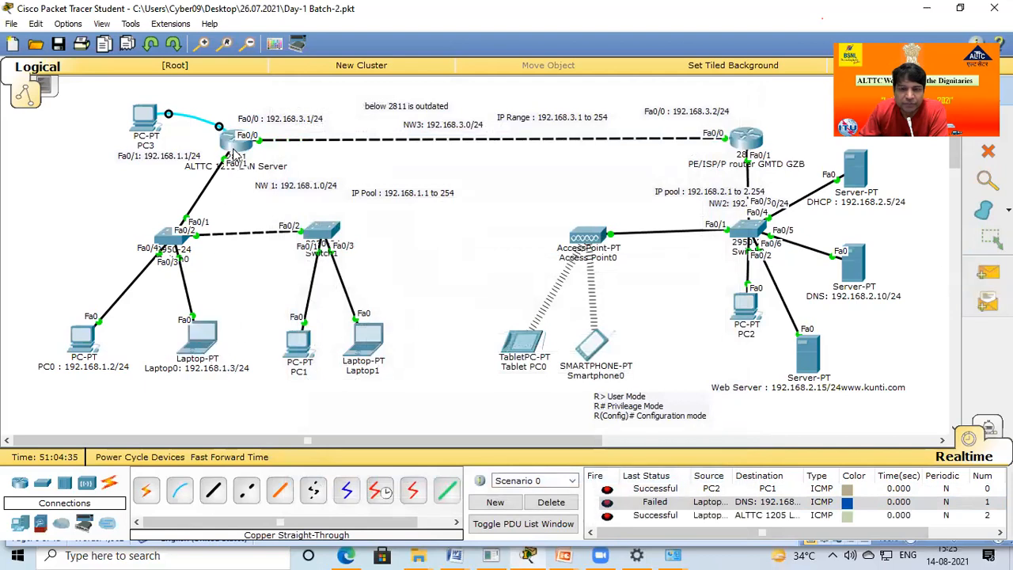
Step: Delete the current PDU scenario and send a simple PDU from Laptop0 to the PE/ISP/P router GMTD GZB
{"action": "left_click", "coordinate": [988, 272]}
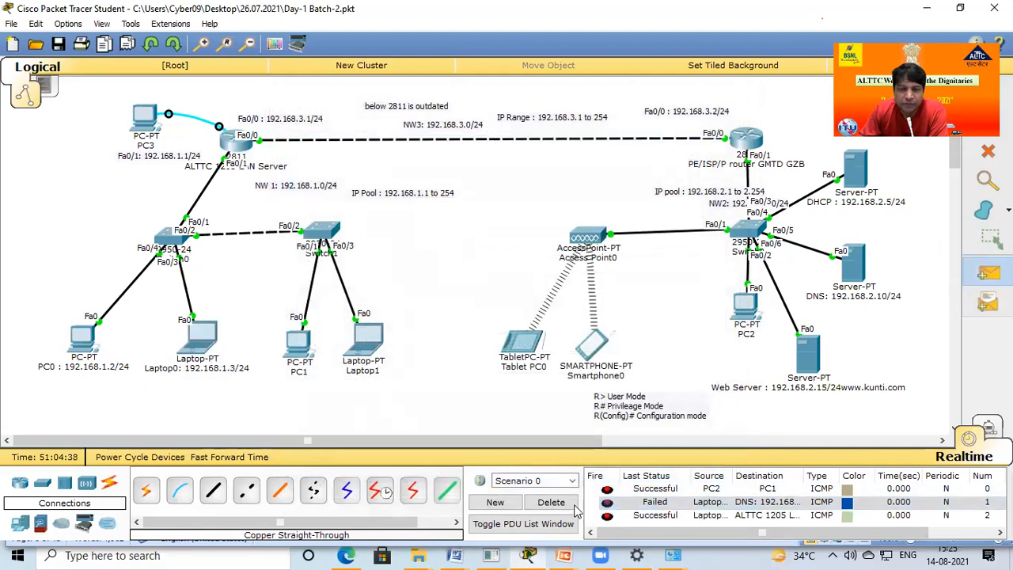
{"action": "left_click", "coordinate": [551, 502]}
{"action": "left_click", "coordinate": [755, 150]}
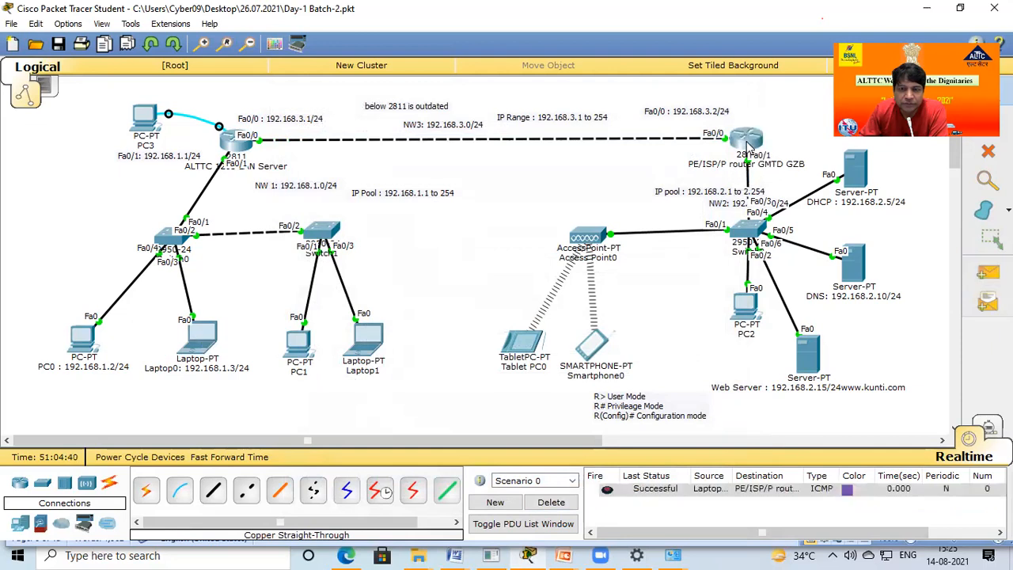
Step: Send a simple PDU from Laptop0 to the DNS server and fire it once more to test the connection
{"action": "left_click", "coordinate": [204, 325]}
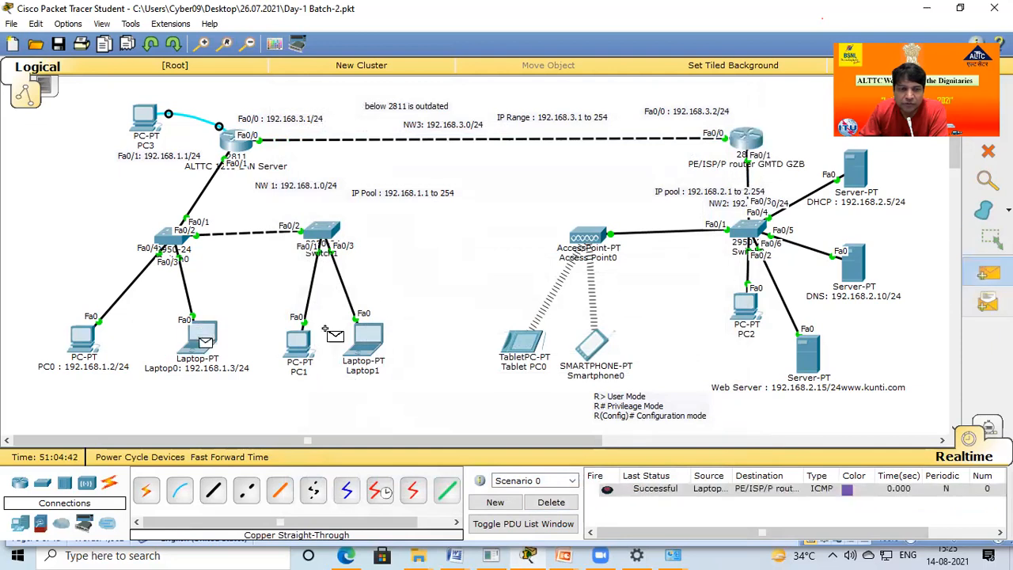
{"action": "left_click", "coordinate": [859, 269]}
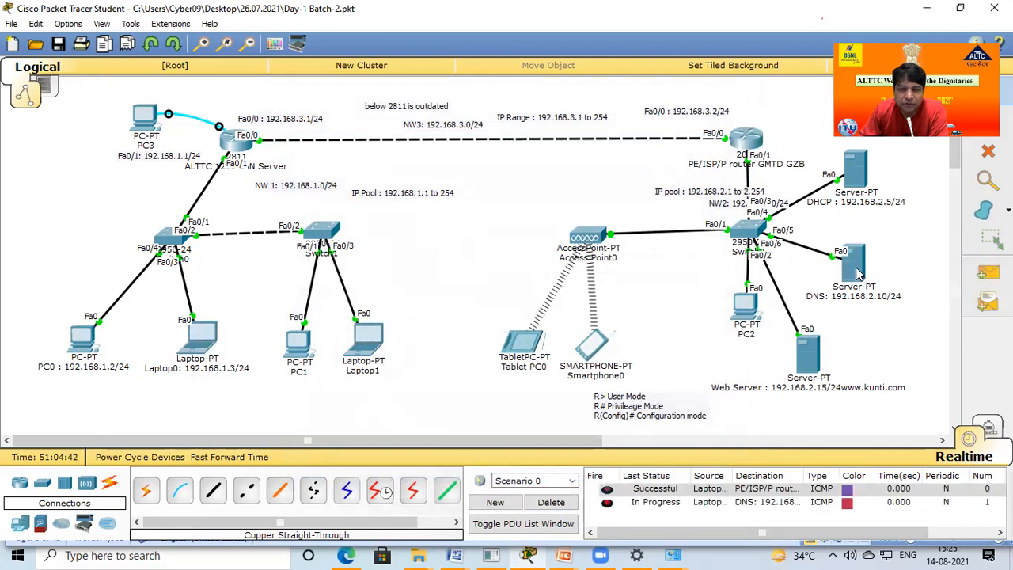
{"action": "left_click", "coordinate": [604, 505]}
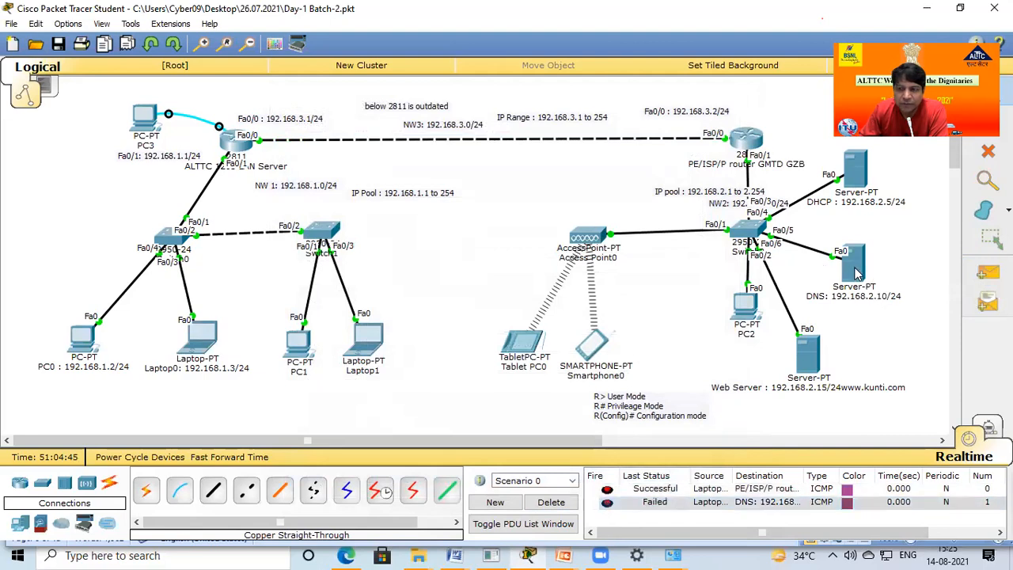
Step: Set the DNS server's default gateway to 192.168.2.1 and fire the PDU from Laptop0 to it again
{"action": "left_click", "coordinate": [855, 269]}
{"action": "left_click", "coordinate": [444, 117]}
{"action": "left_click", "coordinate": [333, 168]}
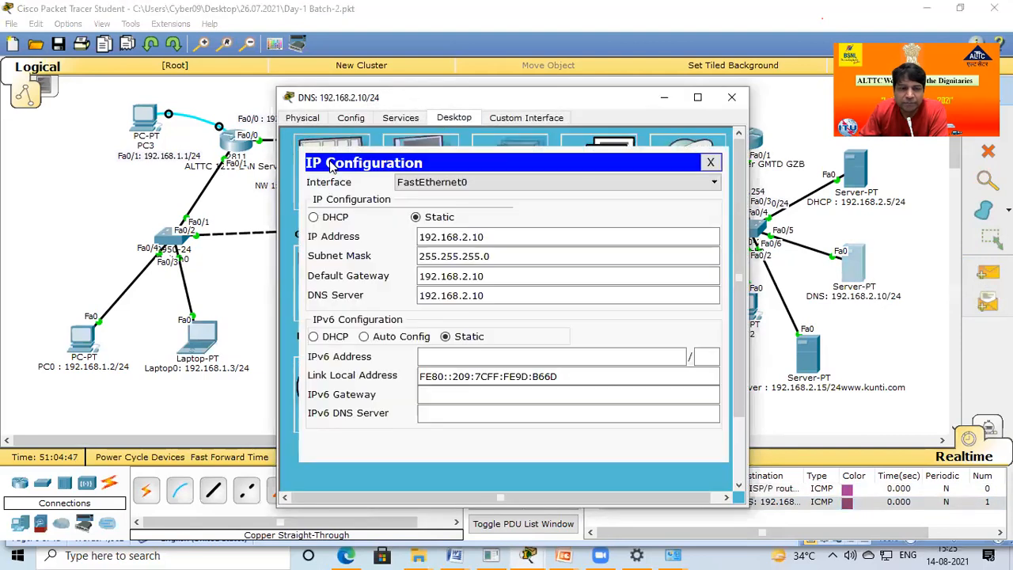
{"action": "left_click", "coordinate": [489, 276]}
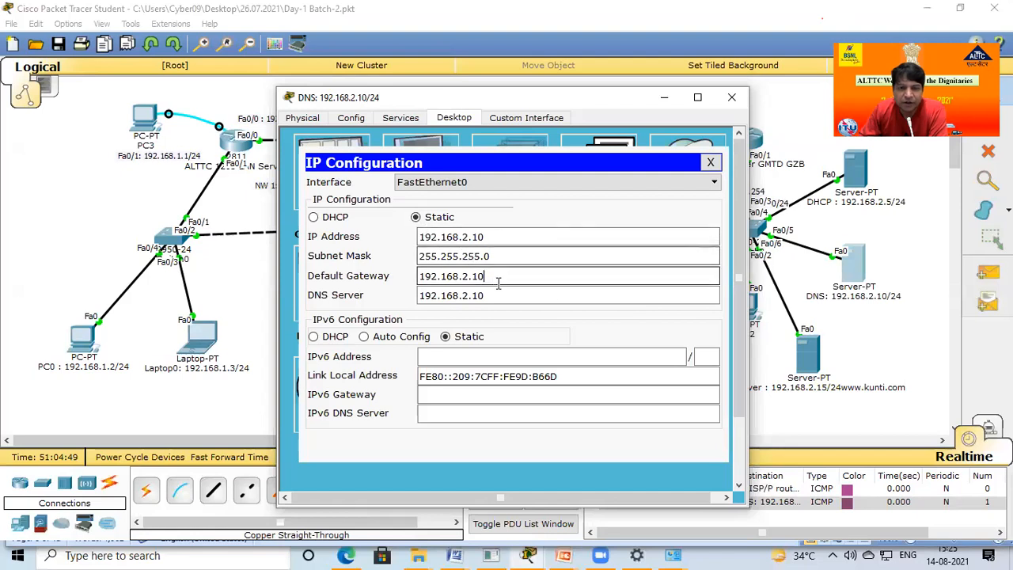
{"action": "key", "text": "BackSpace"}
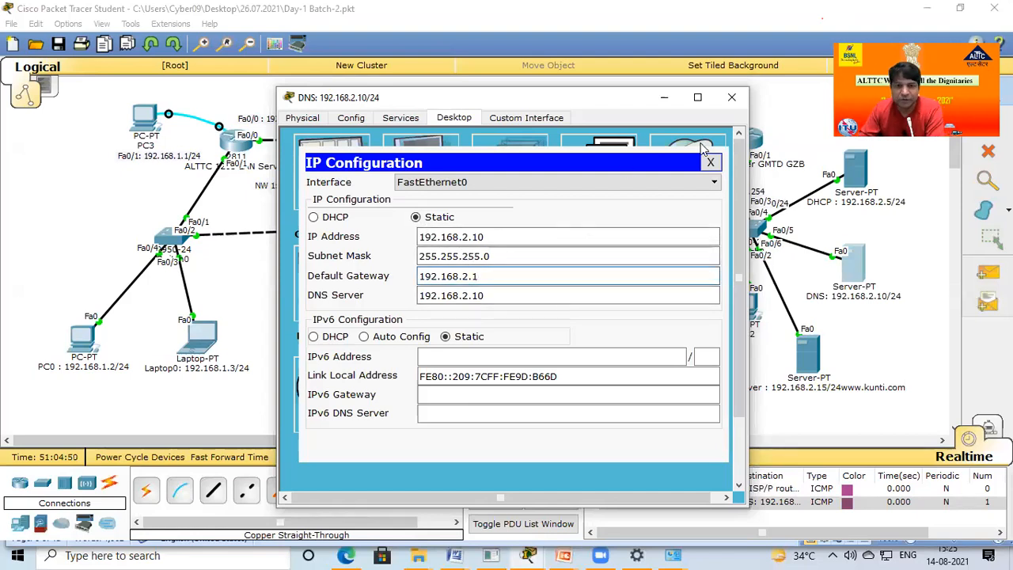
{"action": "left_click", "coordinate": [731, 98]}
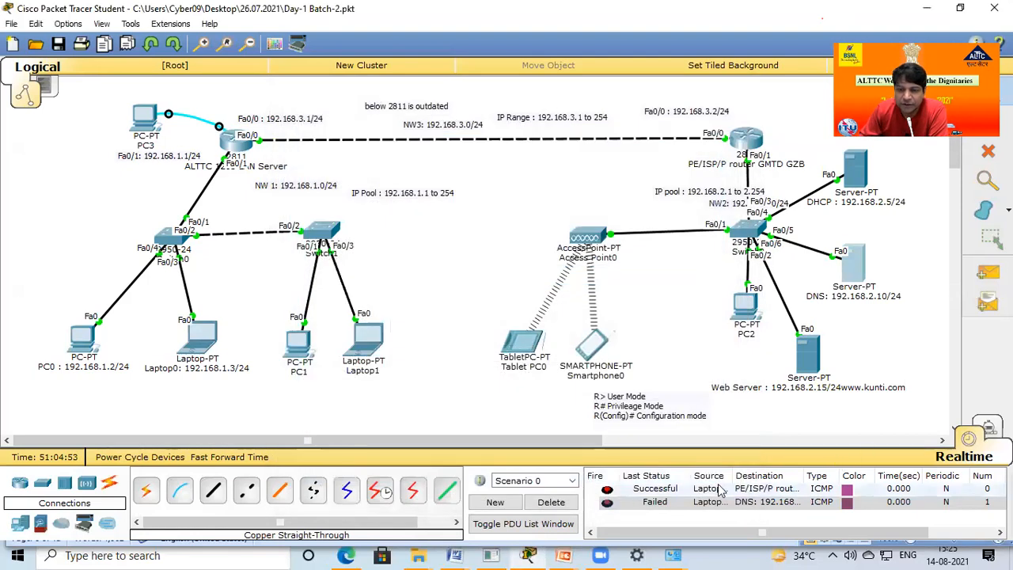
{"action": "left_click", "coordinate": [607, 505]}
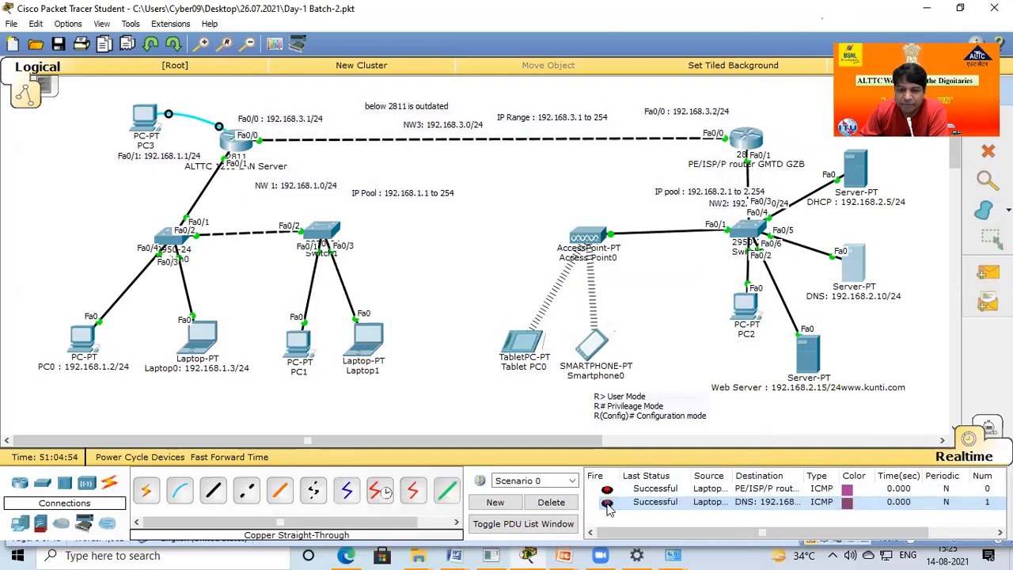
{"action": "left_click", "coordinate": [551, 501]}
{"action": "left_click", "coordinate": [198, 339]}
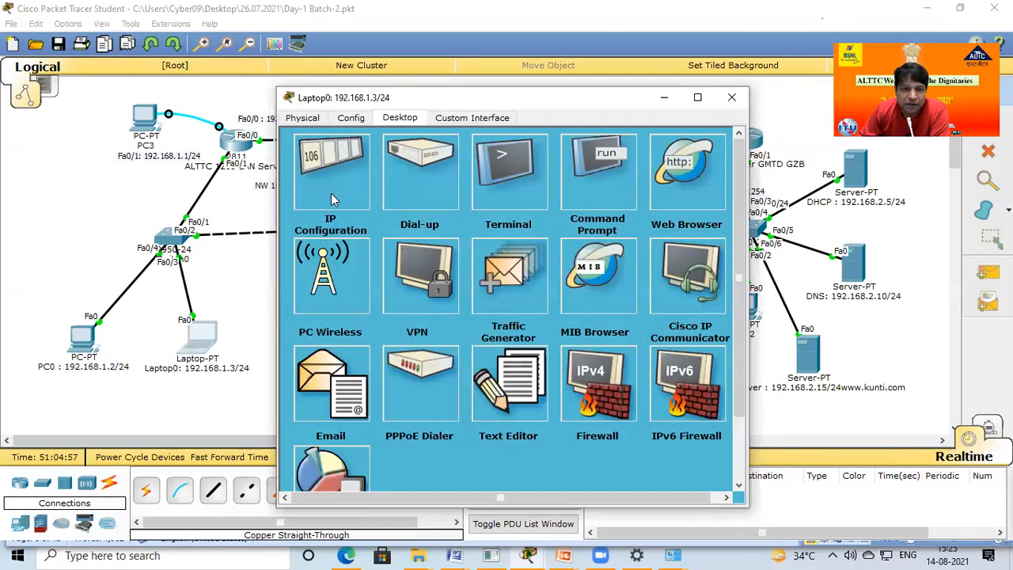
{"action": "left_click", "coordinate": [700, 171]}
{"action": "left_click", "coordinate": [436, 181]}
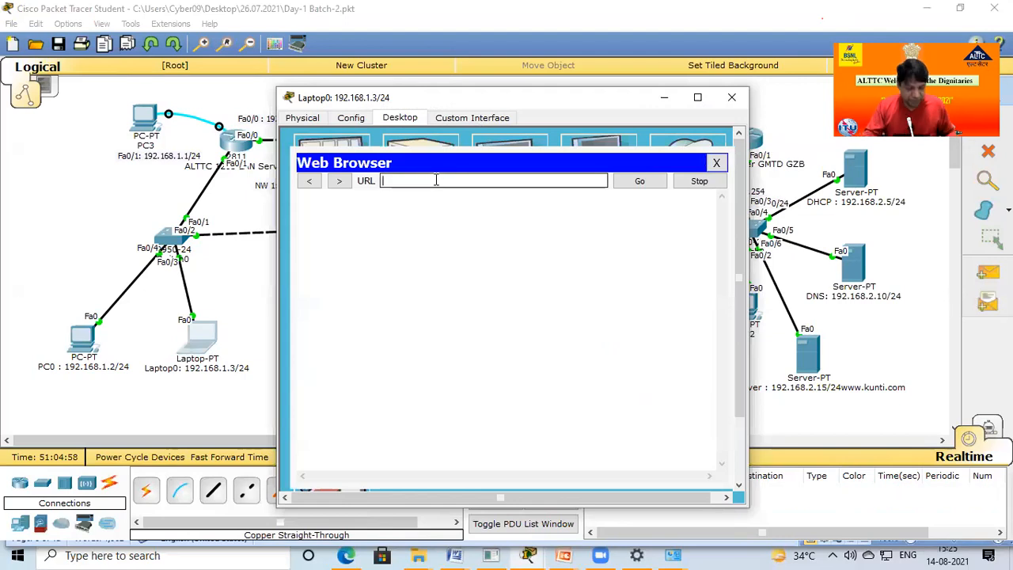
{"action": "type", "text": "www.kunti"}
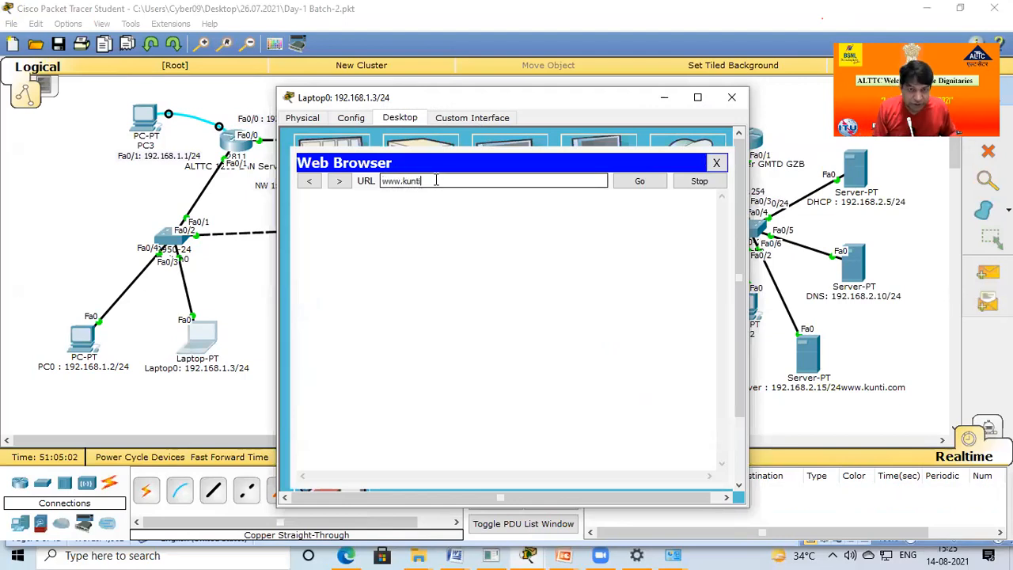
{"action": "type", "text": ".com"}
{"action": "key", "text": "Return"}
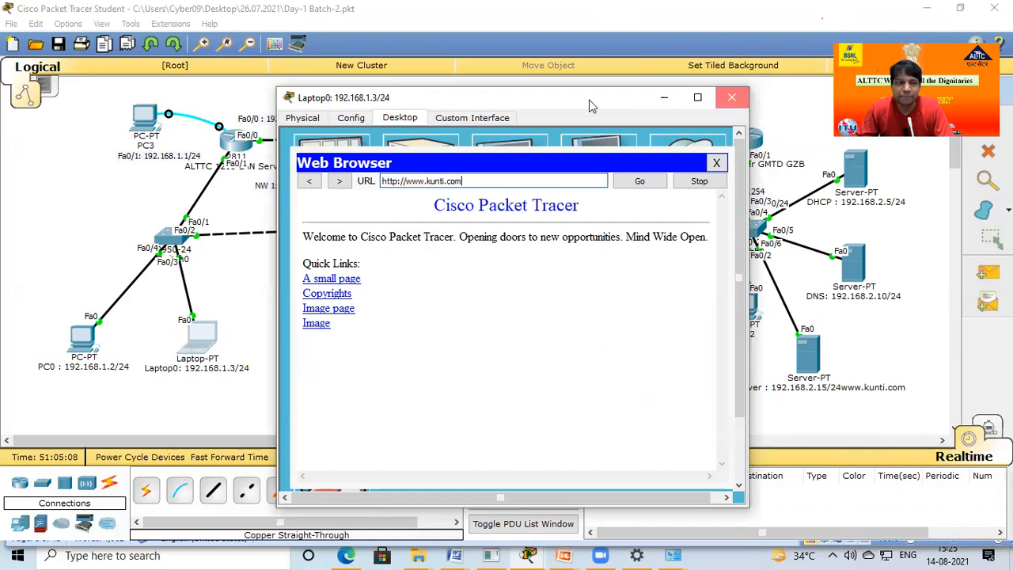
{"action": "left_click", "coordinate": [731, 96]}
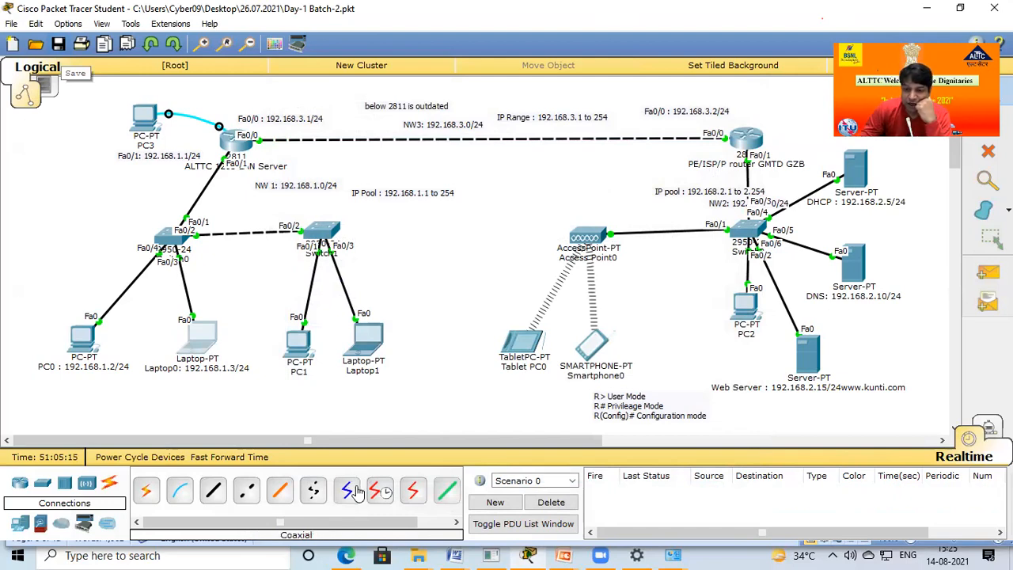
Step: Switch to Windows Network Connections and examine the Ethernet adapter's Internet Protocol Version 4 (TCP/IPv4) properties
{"action": "left_click", "coordinate": [636, 555]}
{"action": "mouse_move", "coordinate": [673, 552]}
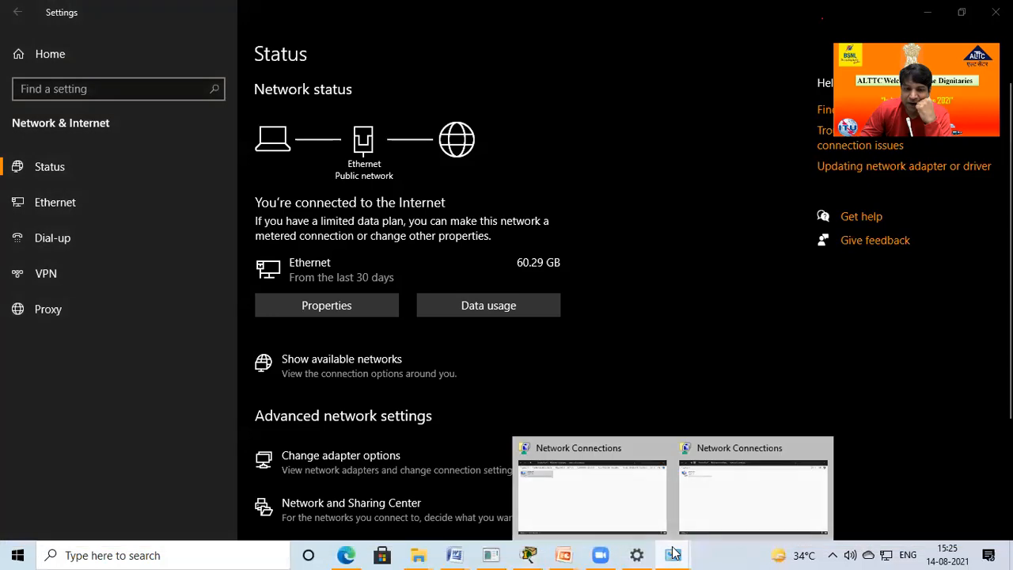
{"action": "left_click", "coordinate": [697, 526]}
{"action": "double_click", "coordinate": [77, 118]}
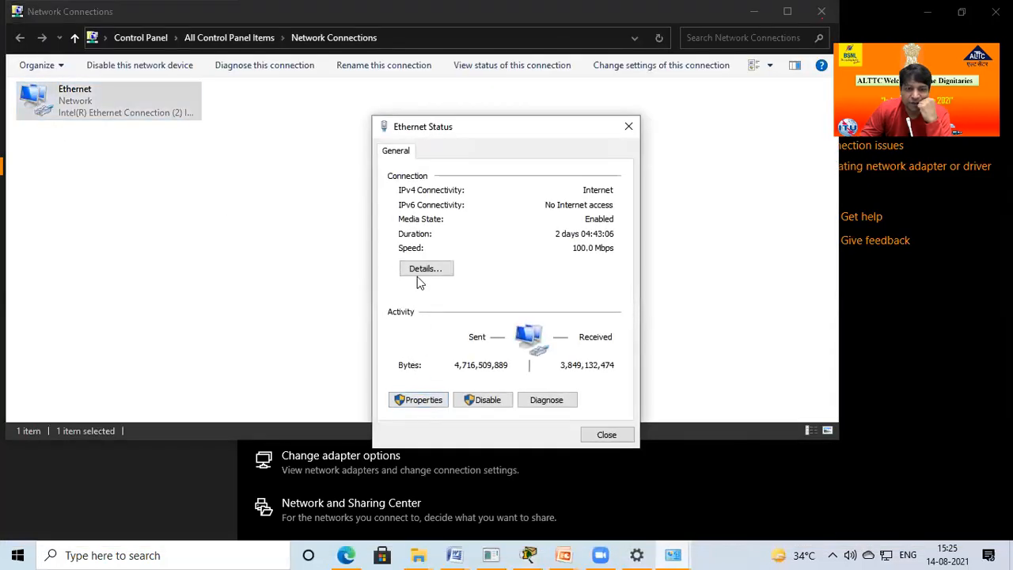
{"action": "left_click", "coordinate": [419, 405]}
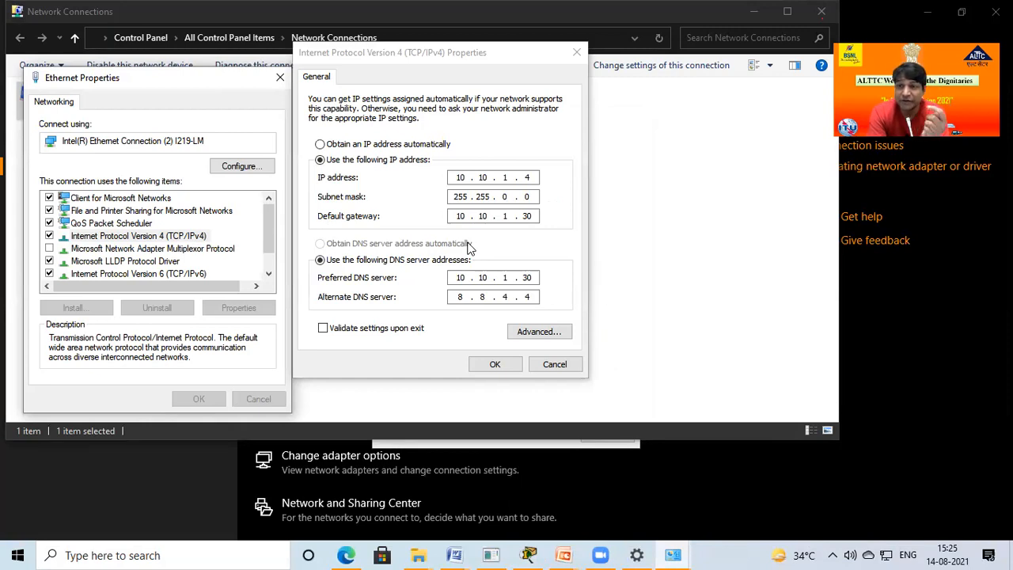
Step: Switch to the Live_Communication_Network_Topology presentation in PowerPoint and show the ALTTC LAN server room slide as a slide show
{"action": "left_click", "coordinate": [564, 555]}
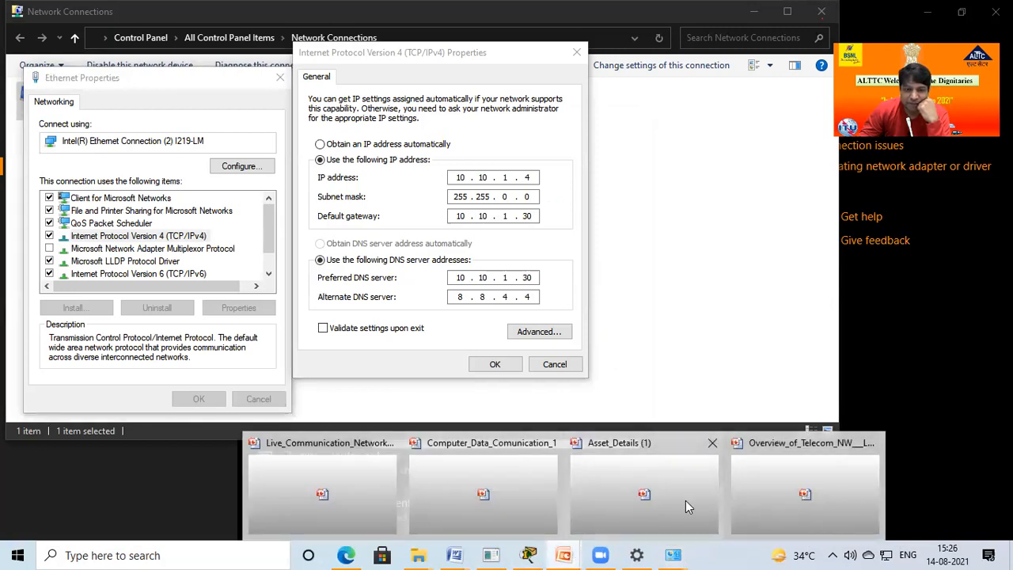
{"action": "left_click", "coordinate": [386, 503]}
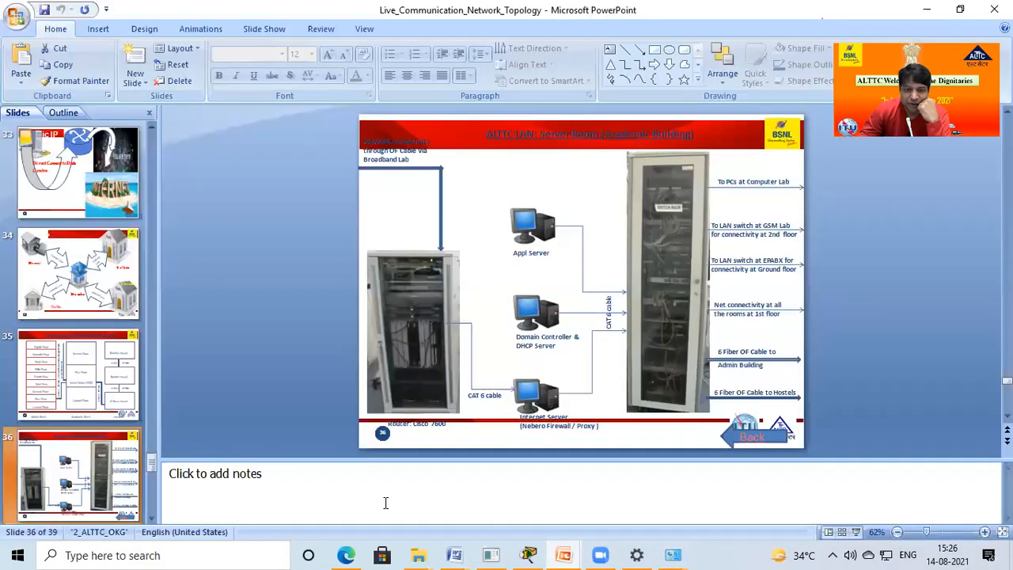
{"action": "left_click", "coordinate": [856, 532]}
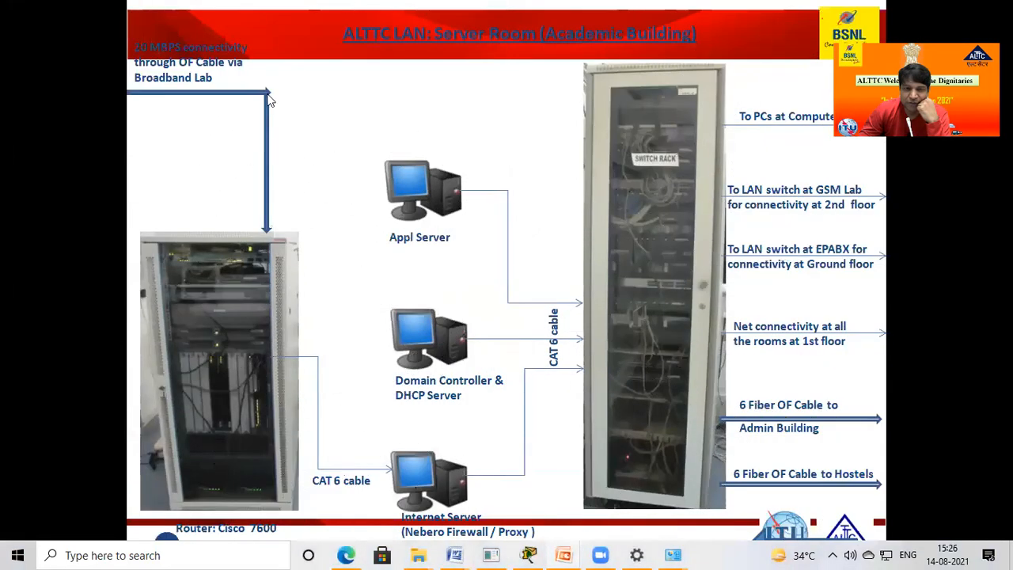
Step: Circle the Domain Controller & DHCP Server, the Internet Server and the Appl Server with the pen, and erase the ink
{"action": "key", "text": "ctrl+p"}
{"action": "mouse_move", "coordinate": [457, 291]}
{"action": "left_mouse_down"}
{"action": "mouse_move", "coordinate": [361, 312]}
{"action": "mouse_move", "coordinate": [429, 441]}
{"action": "mouse_move", "coordinate": [505, 348]}
{"action": "mouse_move", "coordinate": [418, 298]}
{"action": "left_mouse_up"}
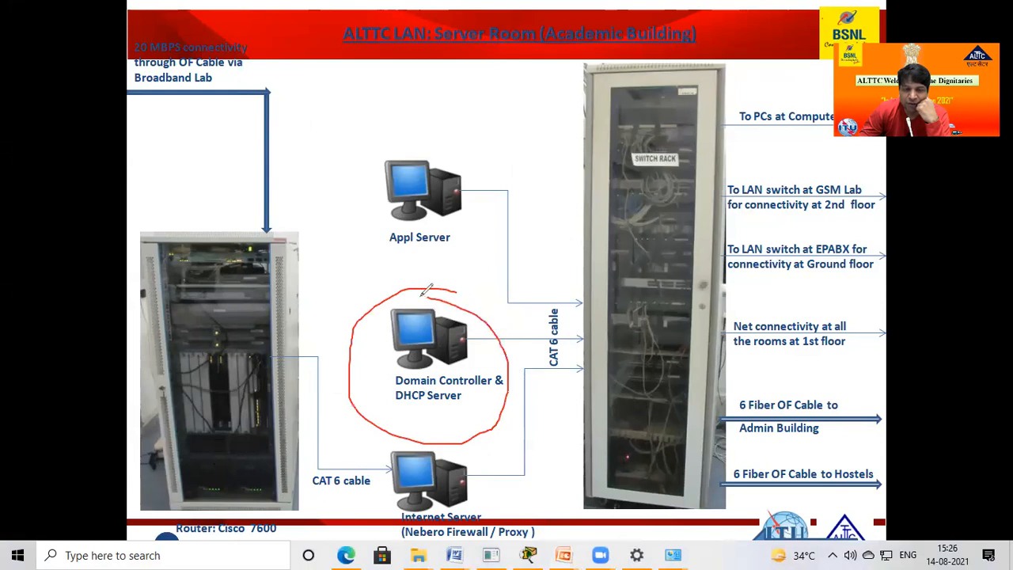
{"action": "mouse_move", "coordinate": [497, 460]}
{"action": "left_mouse_down"}
{"action": "mouse_move", "coordinate": [377, 436]}
{"action": "mouse_move", "coordinate": [370, 529]}
{"action": "mouse_move", "coordinate": [547, 543]}
{"action": "mouse_move", "coordinate": [463, 437]}
{"action": "left_mouse_up"}
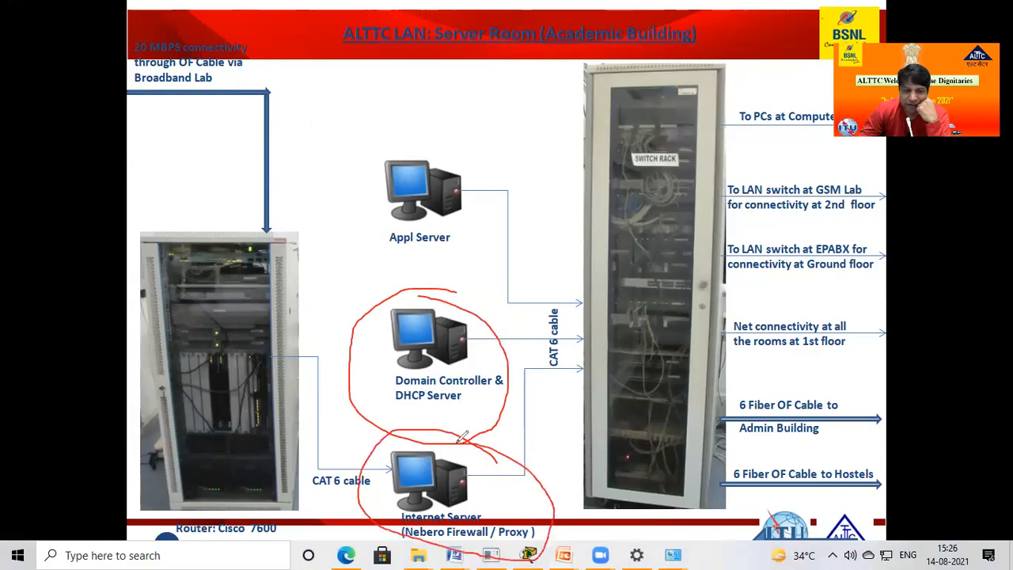
{"action": "mouse_move", "coordinate": [485, 164]}
{"action": "left_mouse_down"}
{"action": "mouse_move", "coordinate": [461, 127]}
{"action": "mouse_move", "coordinate": [362, 190]}
{"action": "mouse_move", "coordinate": [480, 252]}
{"action": "mouse_move", "coordinate": [473, 143]}
{"action": "left_mouse_up"}
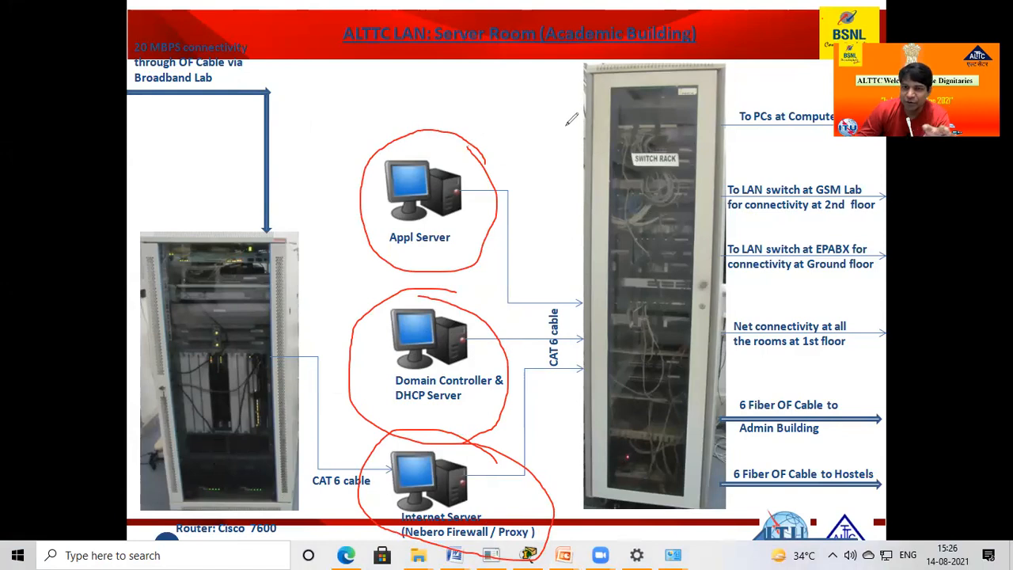
{"action": "key", "text": "e"}
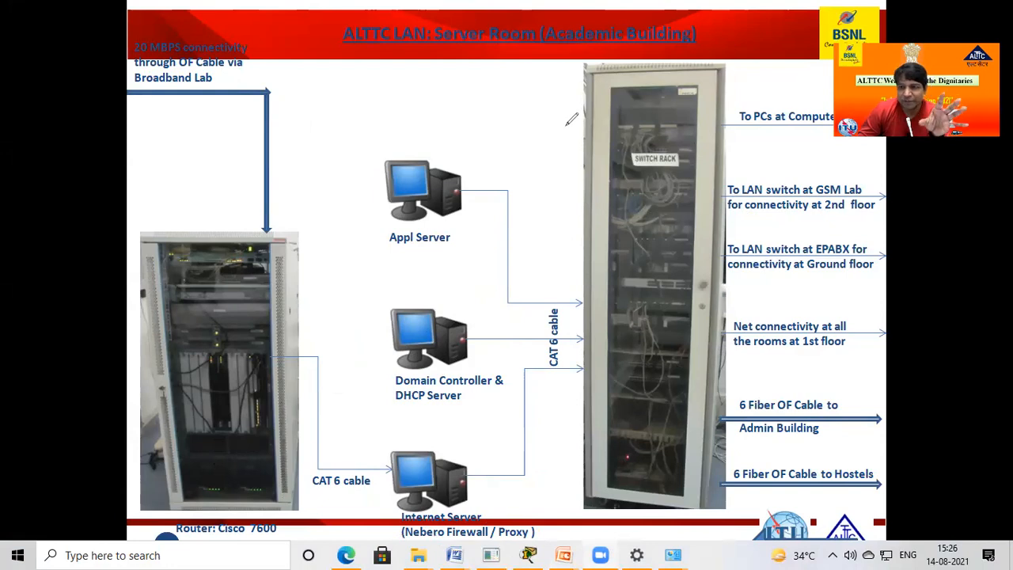
Step: Return to Cisco Packet Tracer and open the Windows Command Prompt over it
{"action": "left_click", "coordinate": [532, 555]}
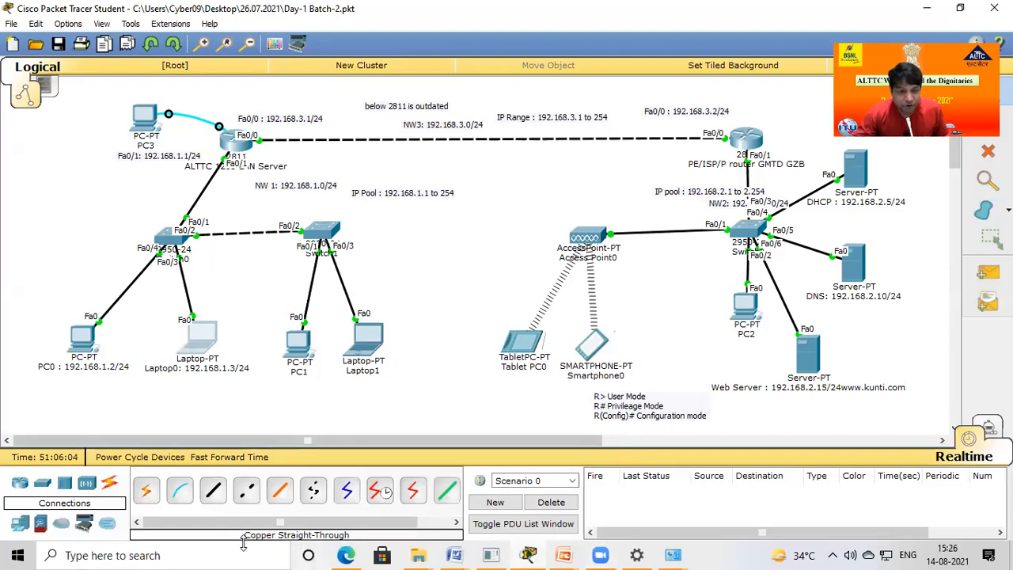
{"action": "key", "text": "super"}
{"action": "type", "text": "cmd"}
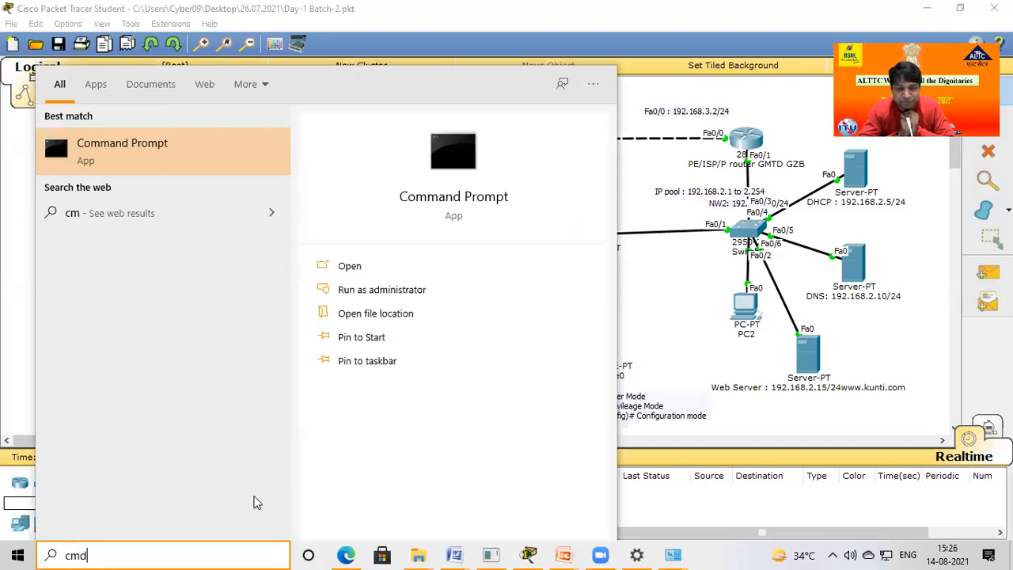
{"action": "key", "text": "Return"}
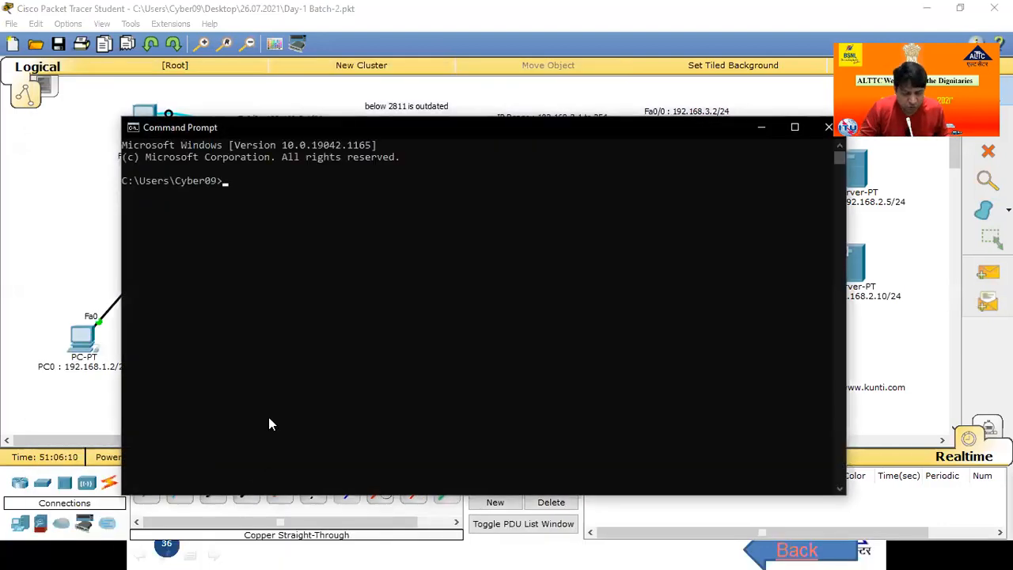
{"action": "type", "text": "www"}
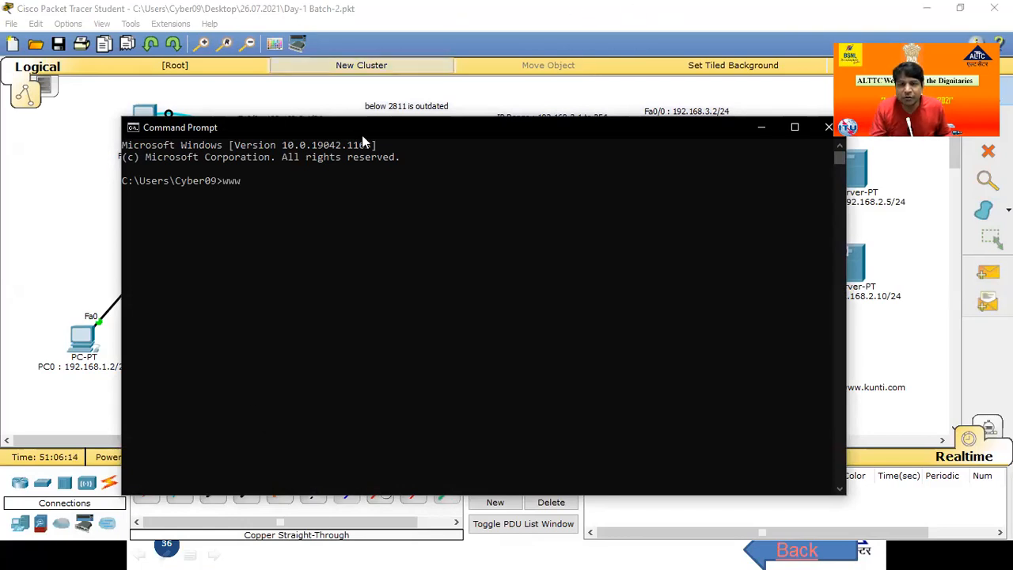
{"action": "left_click", "coordinate": [411, 91]}
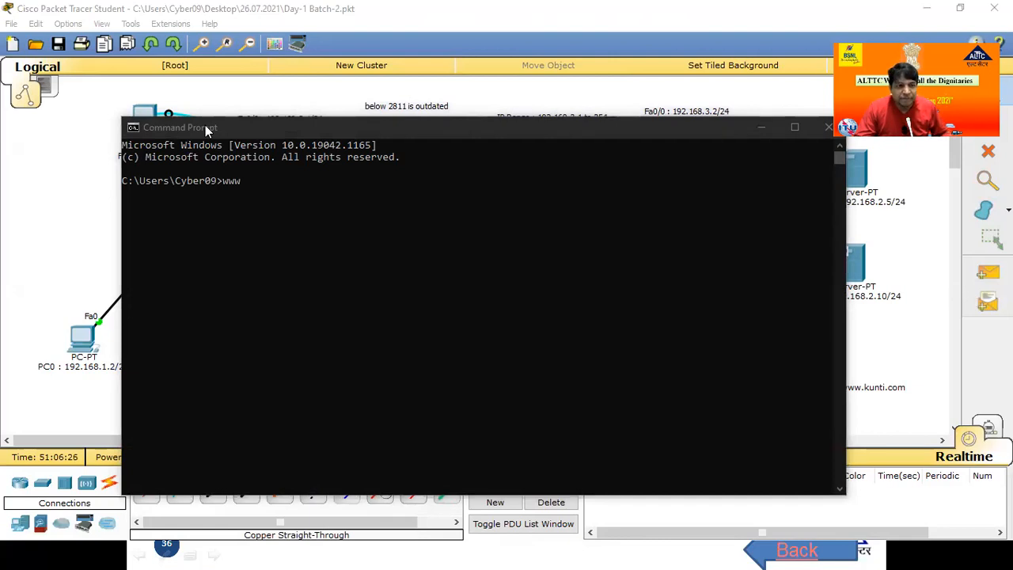
{"action": "left_click", "coordinate": [282, 183]}
{"action": "left_click", "coordinate": [267, 183]}
{"action": "type", "text": ".mait"}
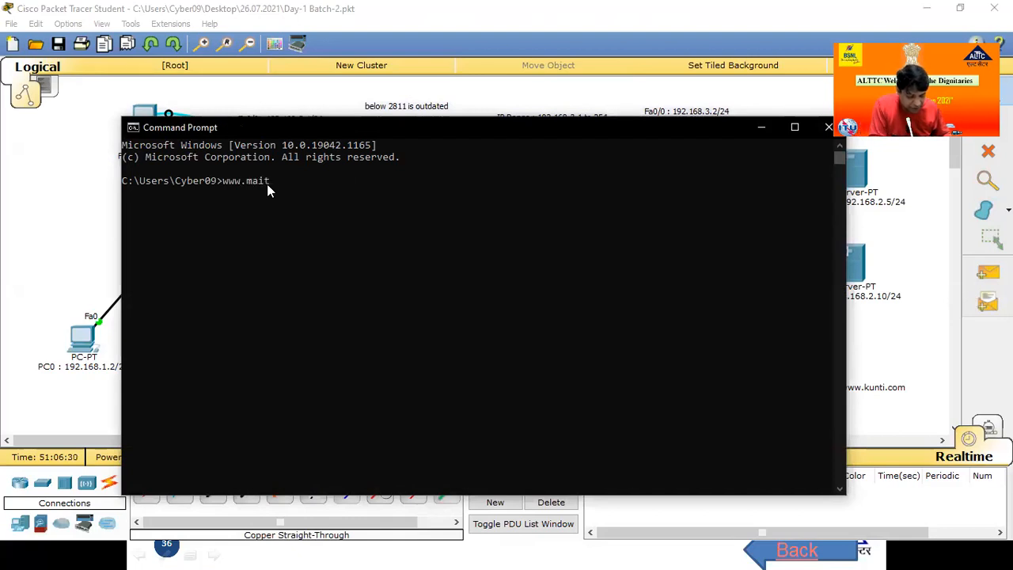
{"action": "type", "text": ".ac.in"}
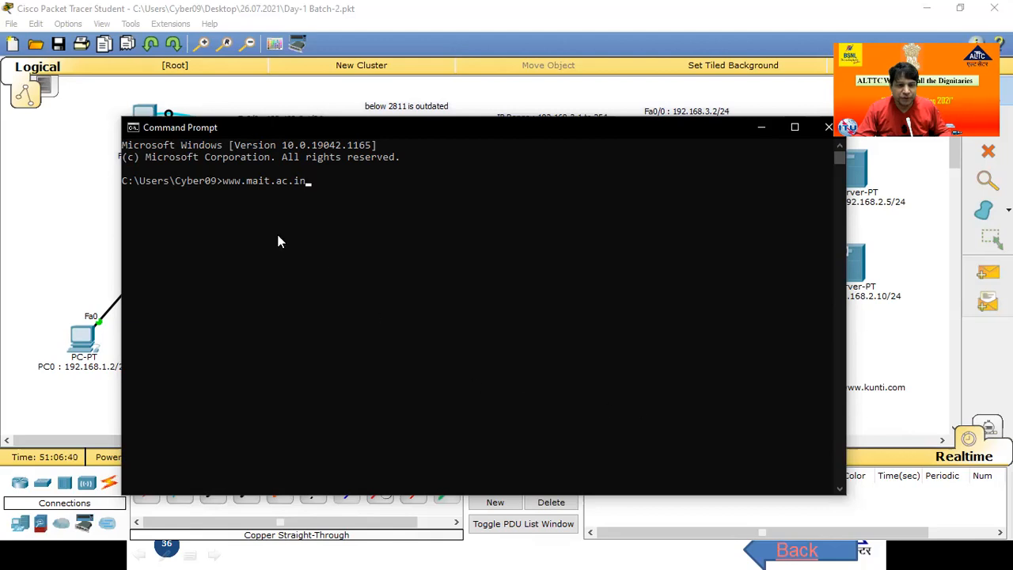
{"action": "left_click", "coordinate": [224, 183]}
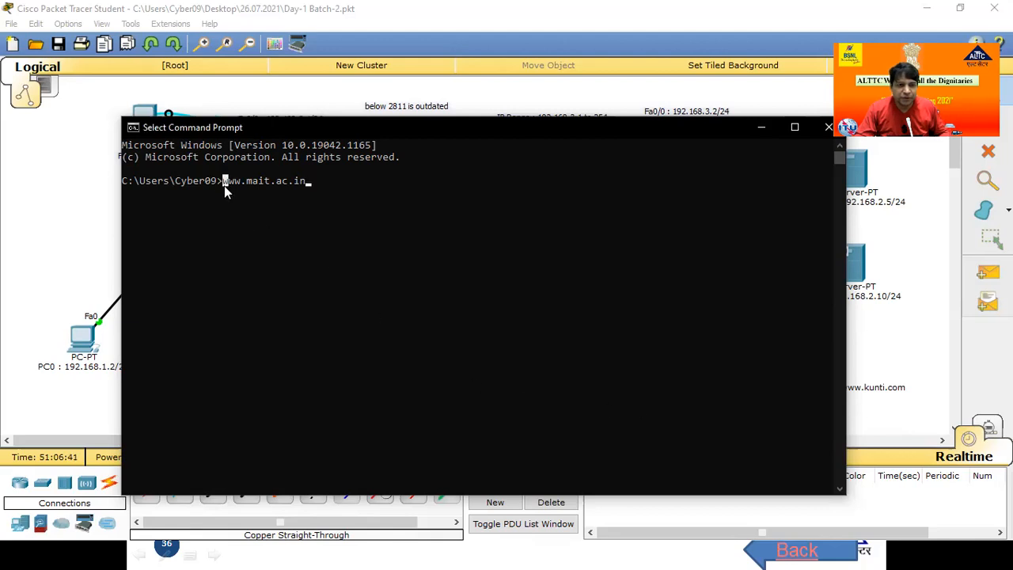
{"action": "key", "text": "Escape"}
{"action": "key", "text": "Left"}
{"action": "key", "text": "Left"}
{"action": "key", "text": "Left"}
{"action": "key", "text": "Left"}
{"action": "key", "text": "Left"}
{"action": "key", "text": "Left"}
{"action": "key", "text": "Left"}
{"action": "key", "text": "Left"}
{"action": "key", "text": "Left"}
{"action": "key", "text": "Left"}
{"action": "key", "text": "Left"}
{"action": "key", "text": "Left"}
{"action": "key", "text": "Left"}
{"action": "key", "text": "Left"}
{"action": "type", "text": "trace"}
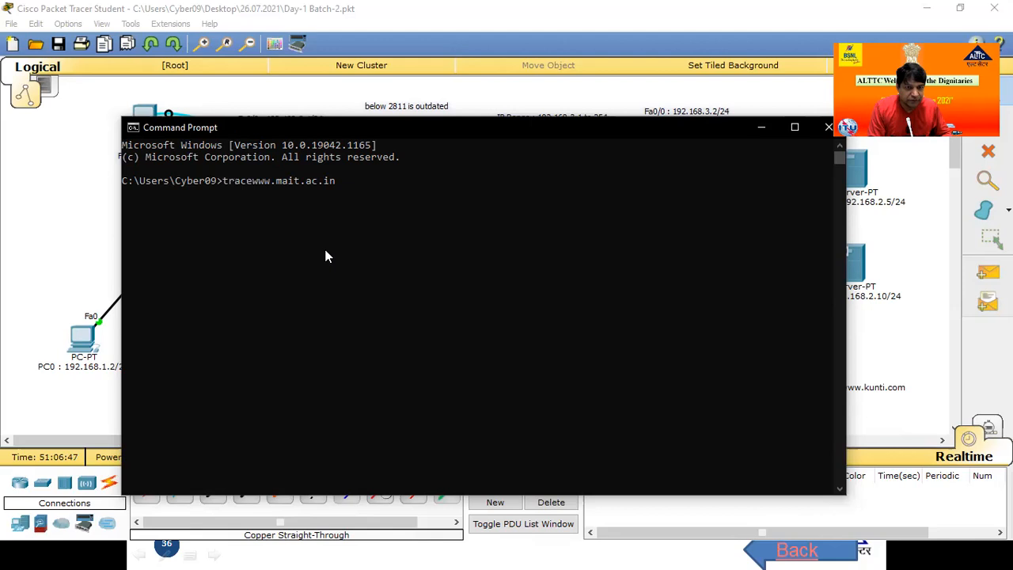
{"action": "type", "text": "rt"}
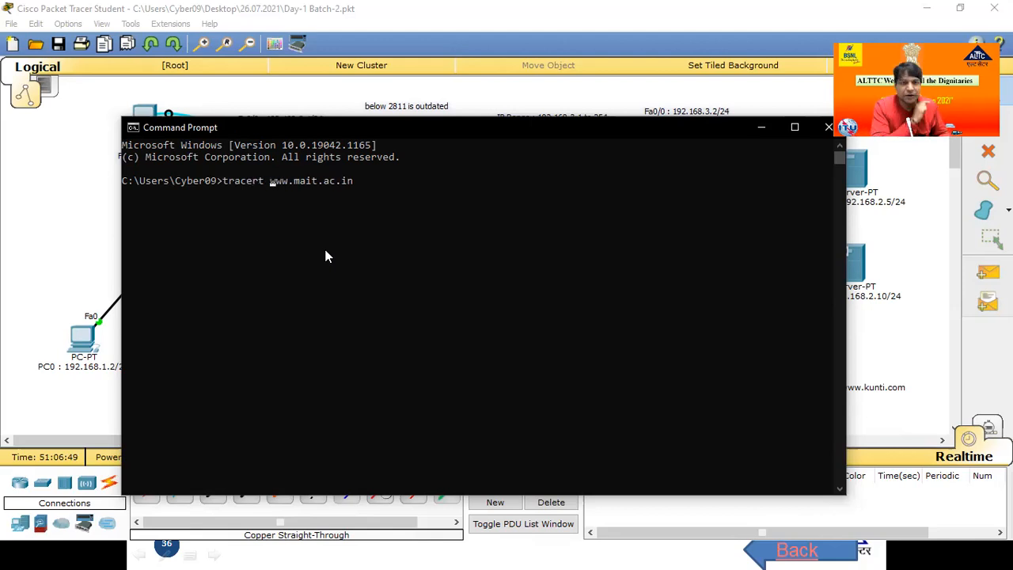
{"action": "key", "text": "Return"}
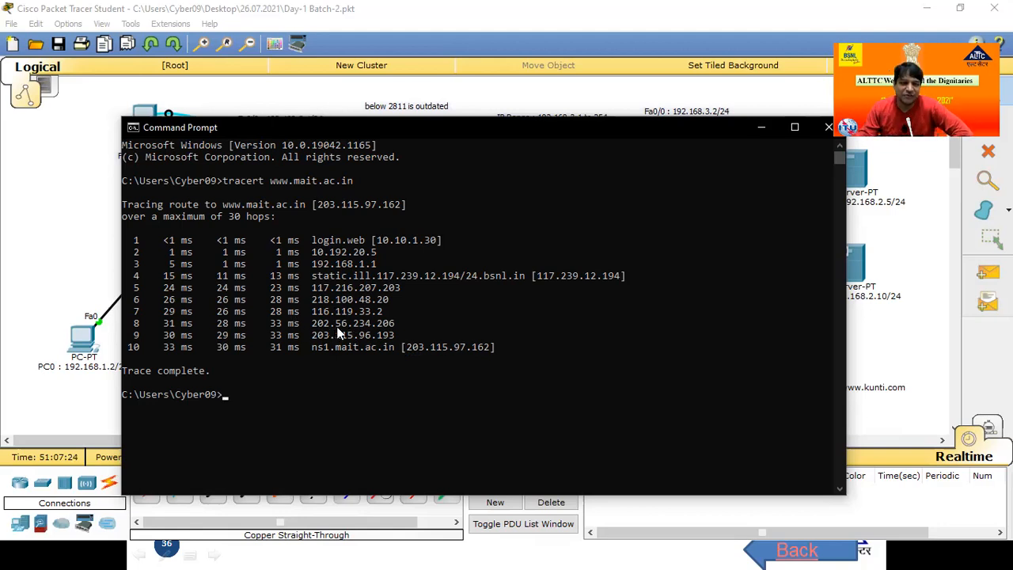
{"action": "left_click", "coordinate": [371, 11]}
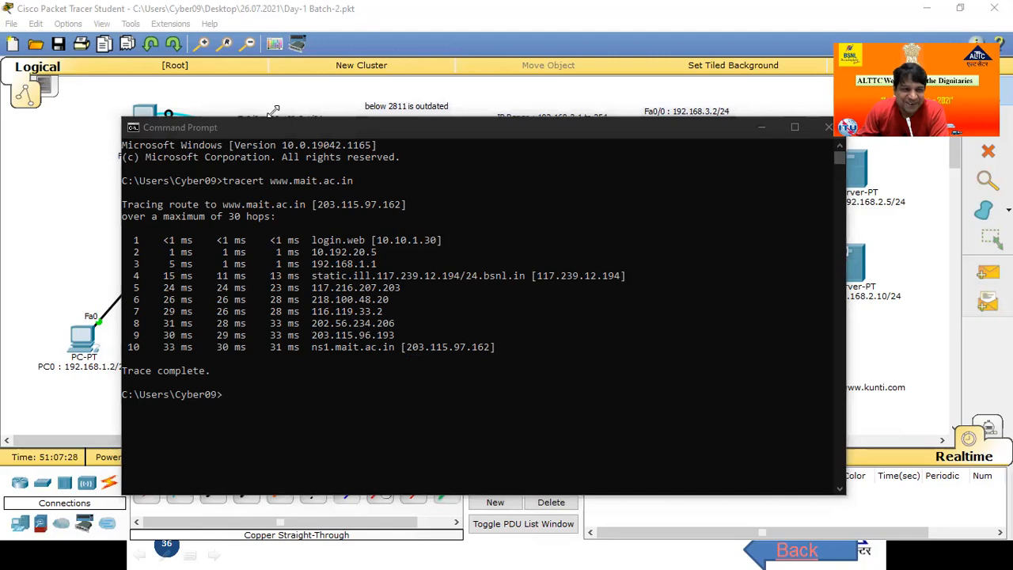